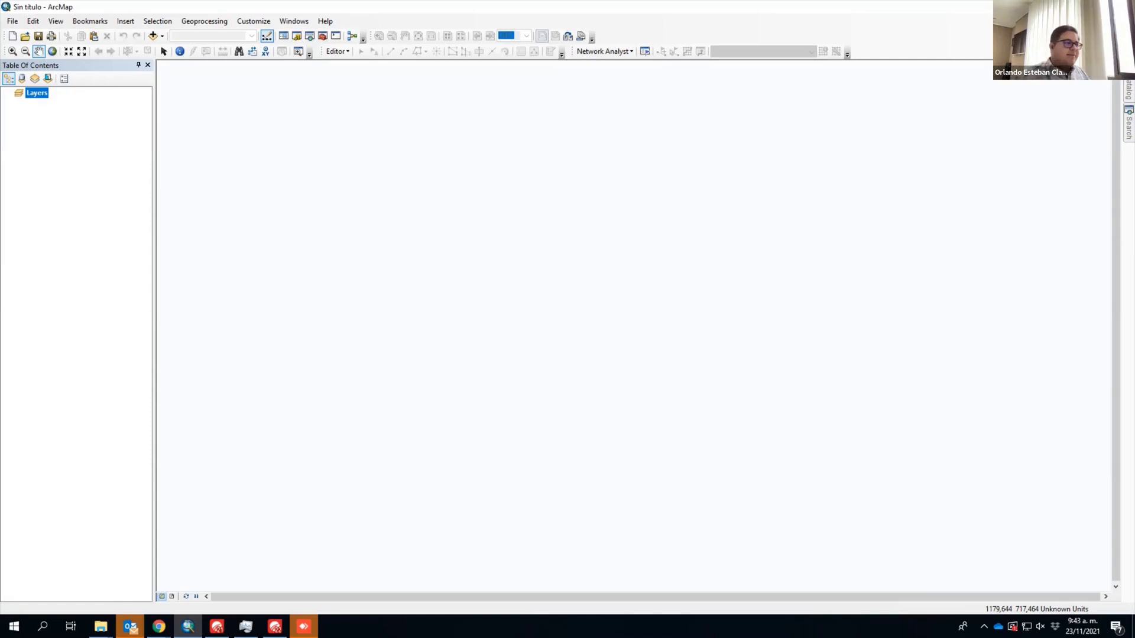
Step: Add the Población, Puntos_Vacunacion and LOCALIDADES layers from DatosParcialGeo202120.gdb to the map
{"action": "left_click", "coordinate": [152, 35]}
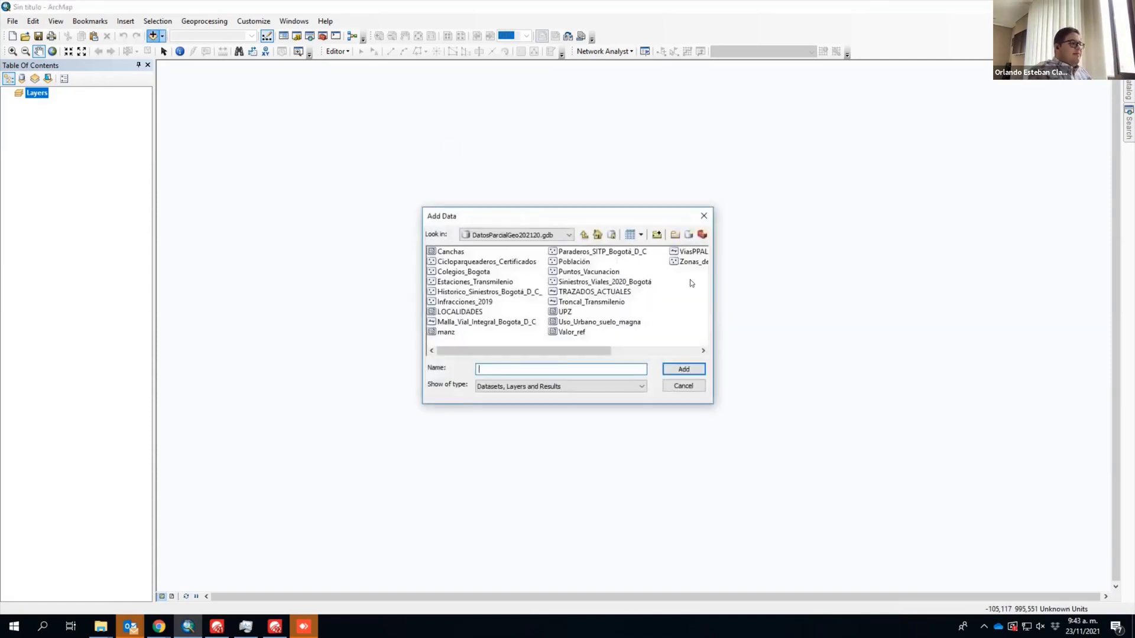
{"action": "left_click", "coordinate": [574, 261]}
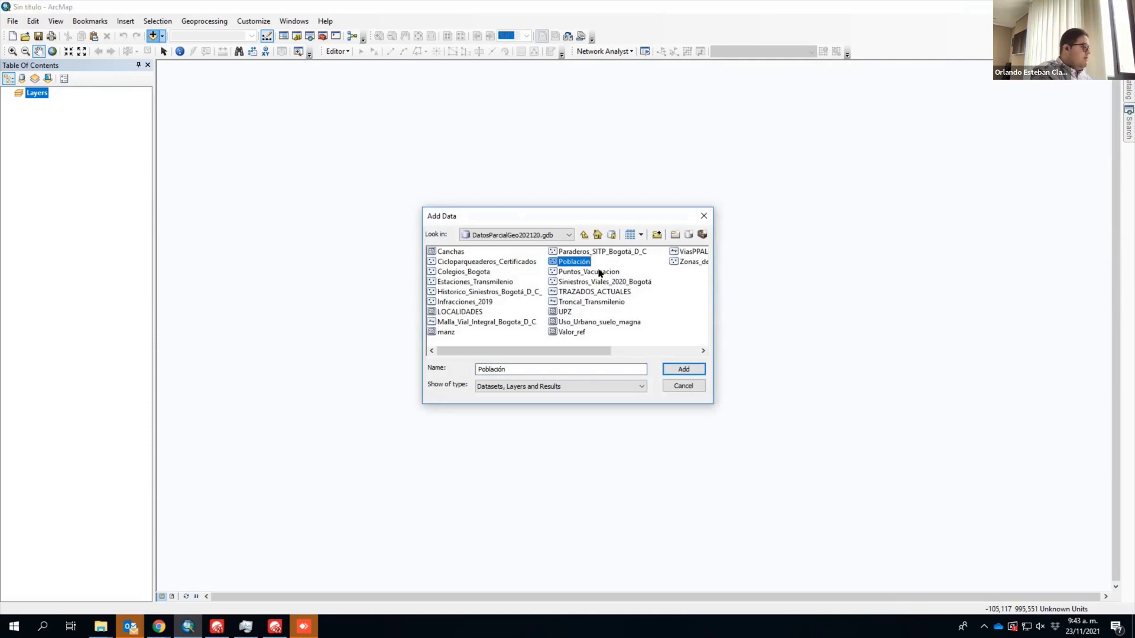
{"action": "left_click", "coordinate": [599, 272], "text": "ctrl"}
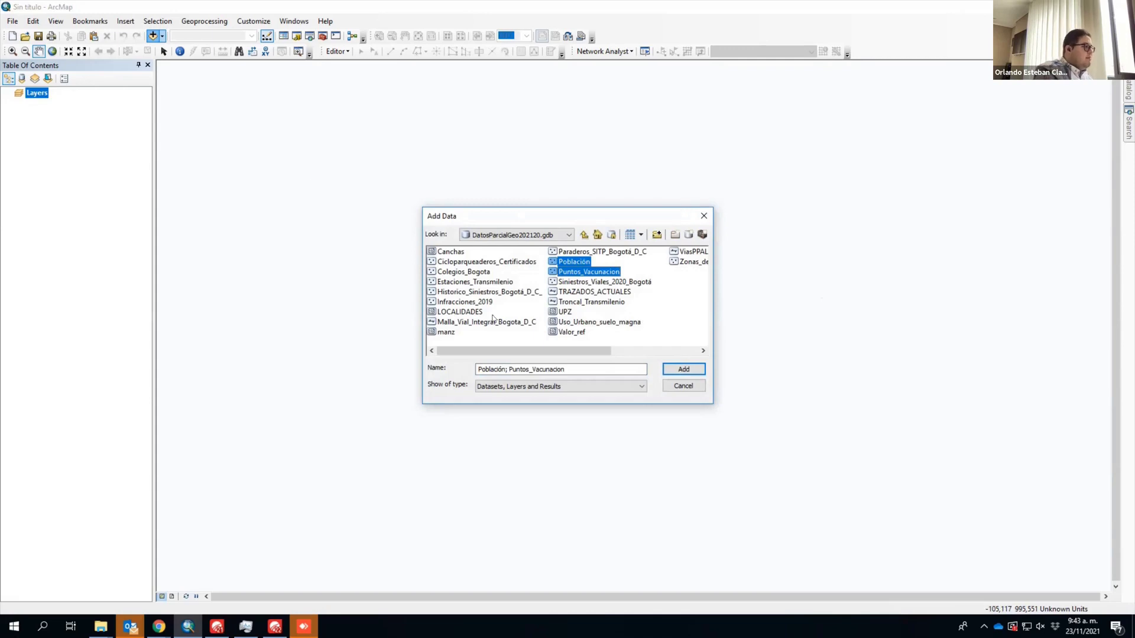
{"action": "left_click", "coordinate": [459, 313], "text": "ctrl"}
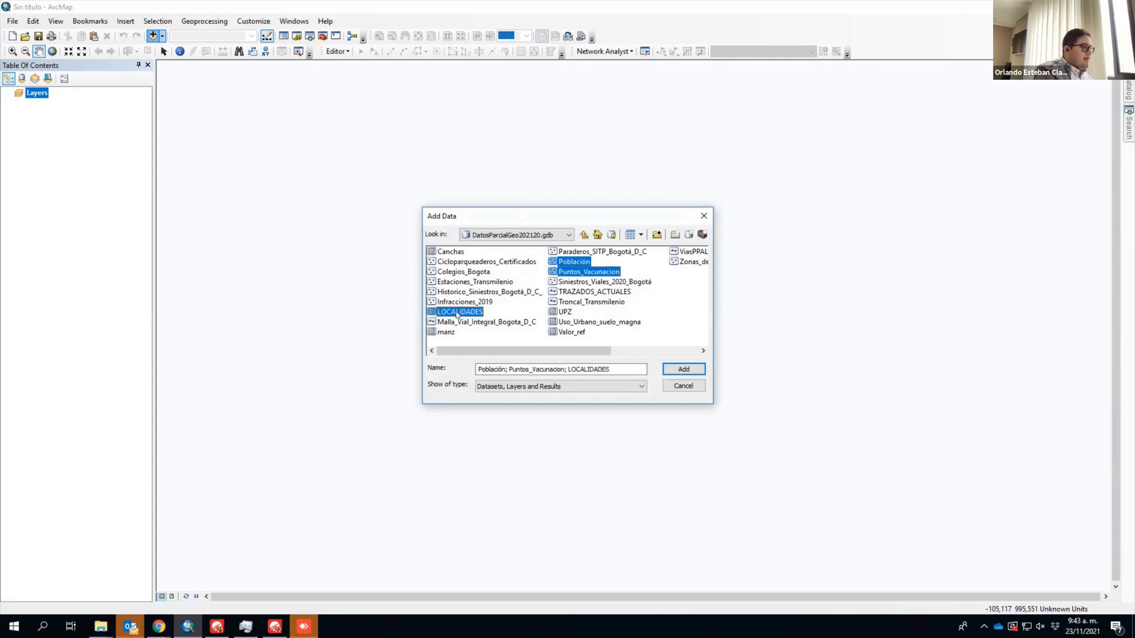
{"action": "left_click", "coordinate": [683, 369]}
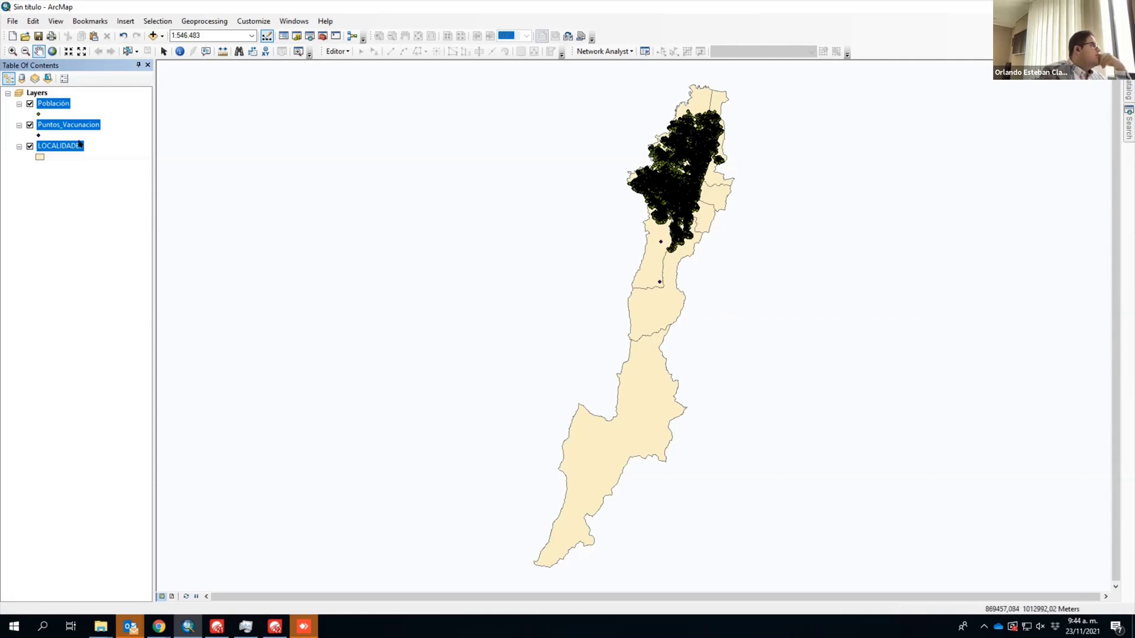
{"action": "left_click", "coordinate": [45, 145]}
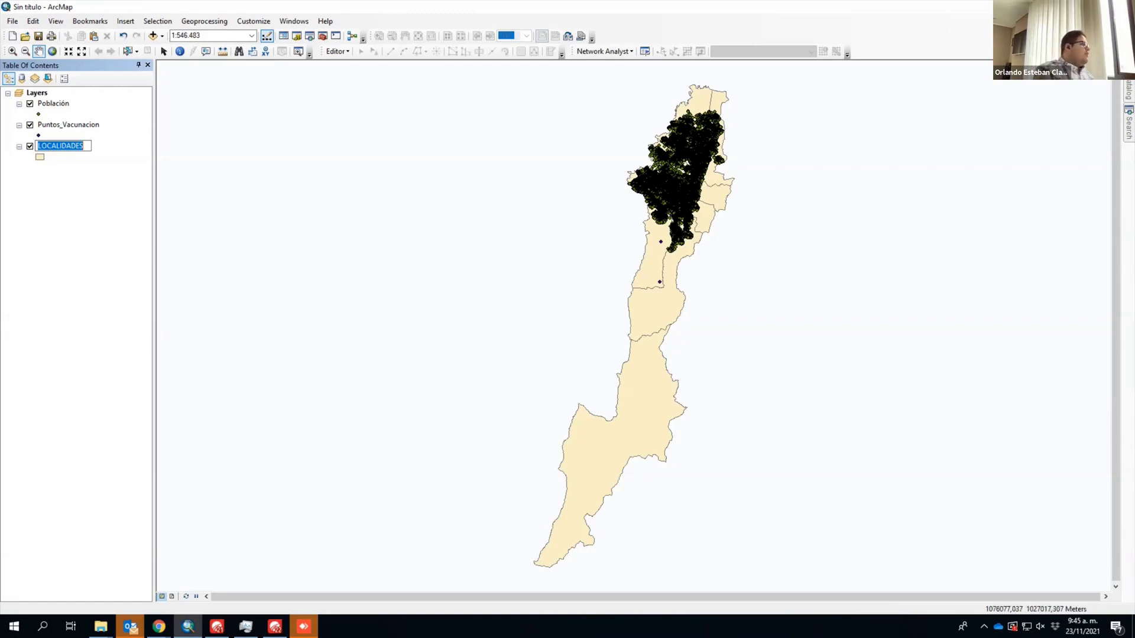
{"action": "key", "text": "Return"}
{"action": "right_click", "coordinate": [73, 149]}
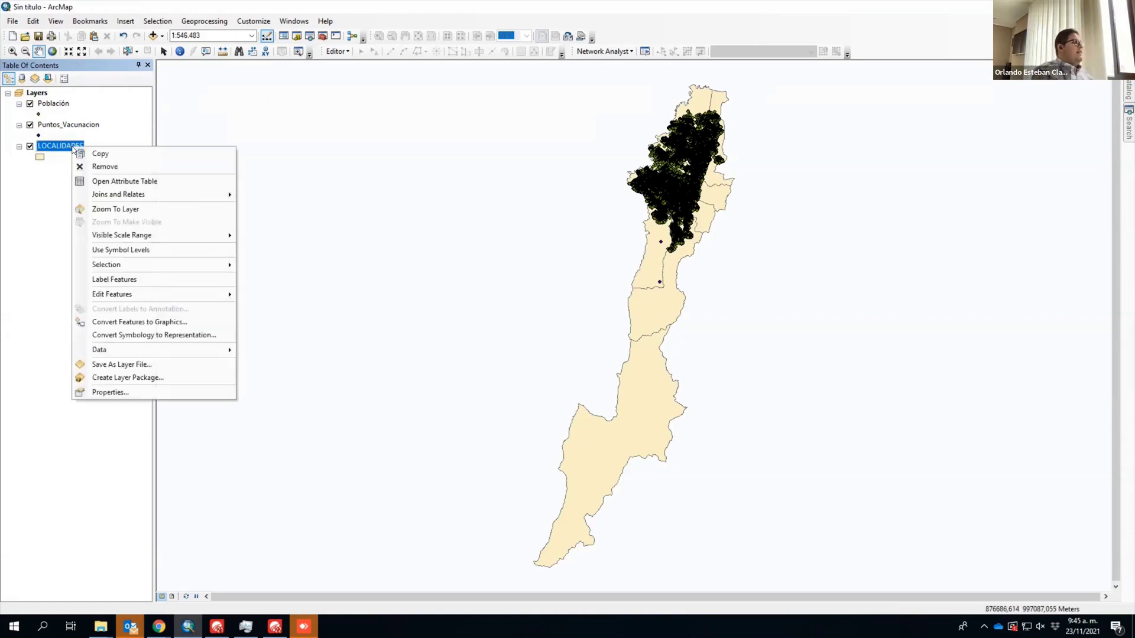
{"action": "mouse_move", "coordinate": [200, 195]}
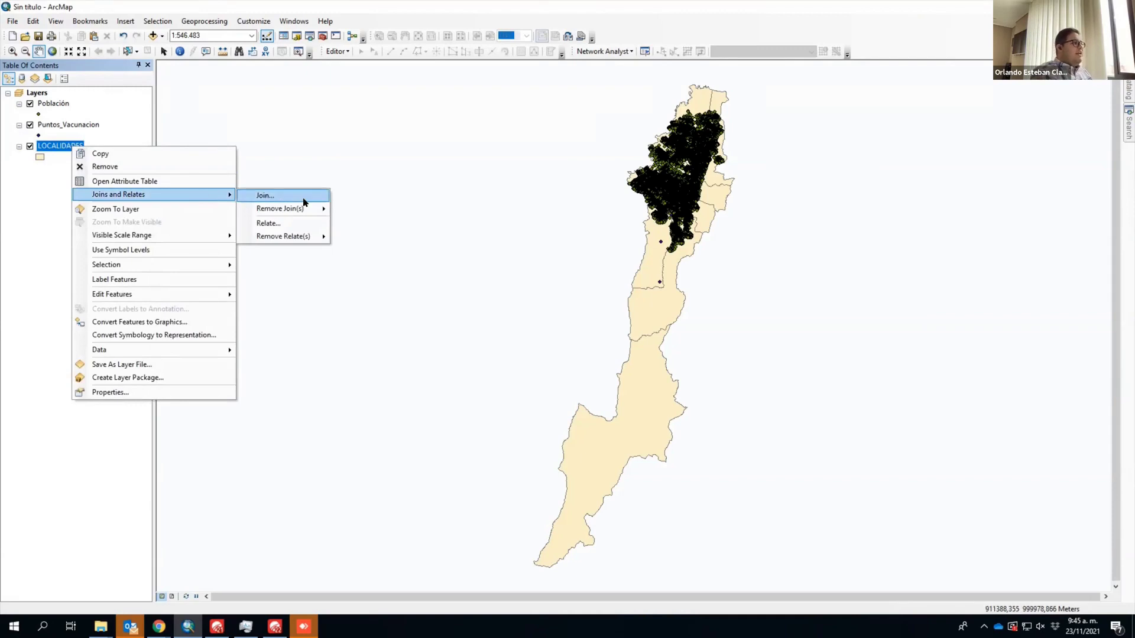
{"action": "left_click", "coordinate": [298, 195]}
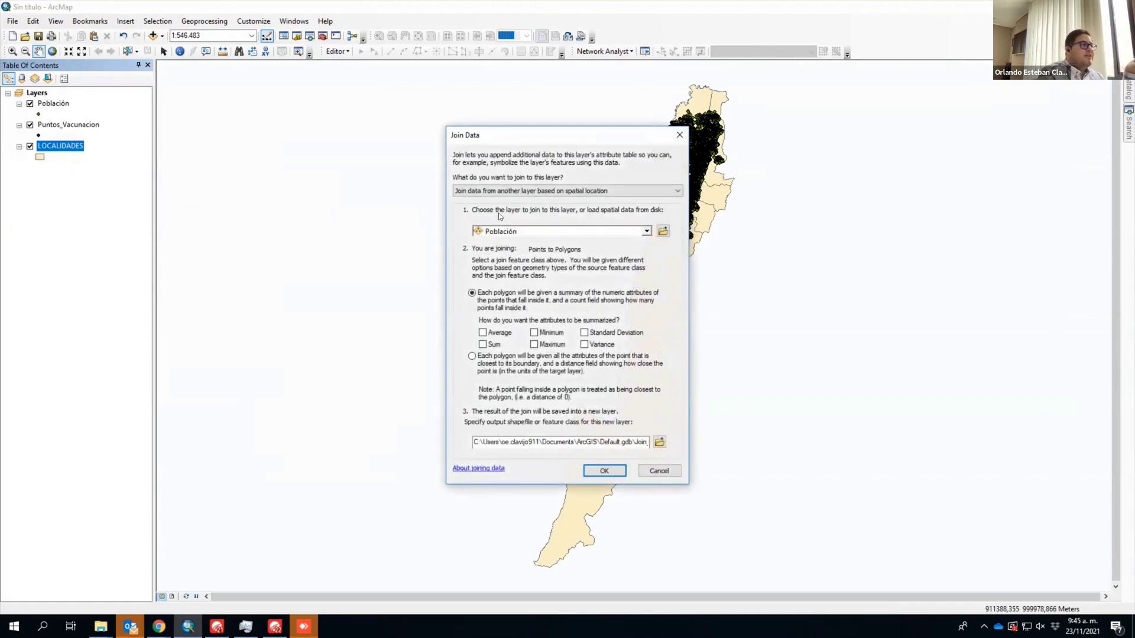
{"action": "left_click", "coordinate": [481, 191]}
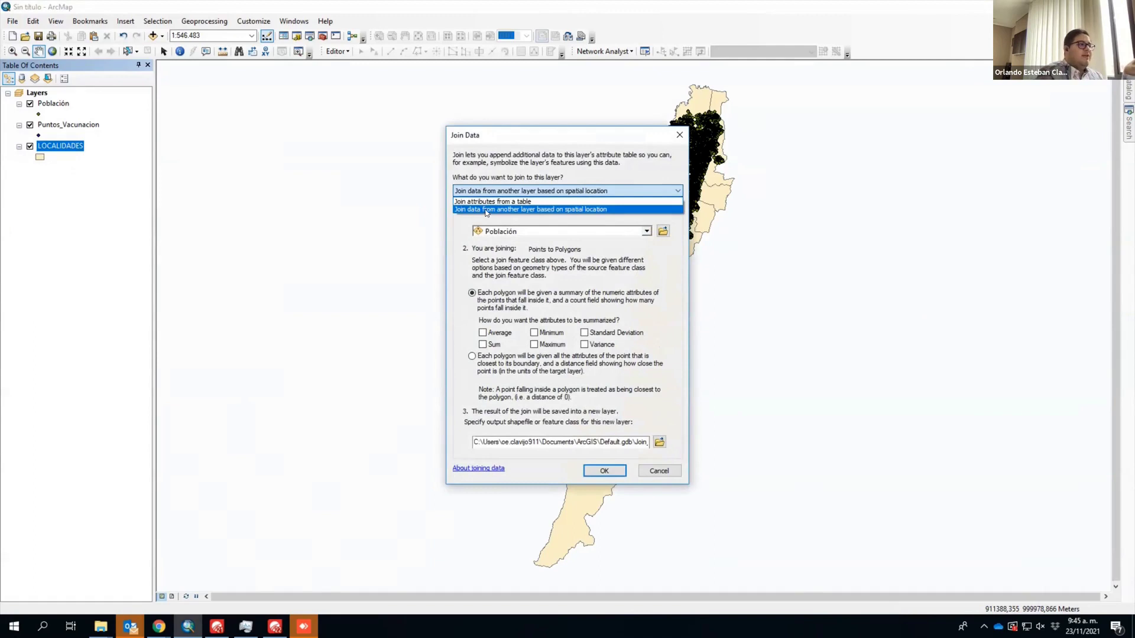
{"action": "left_click", "coordinate": [539, 210]}
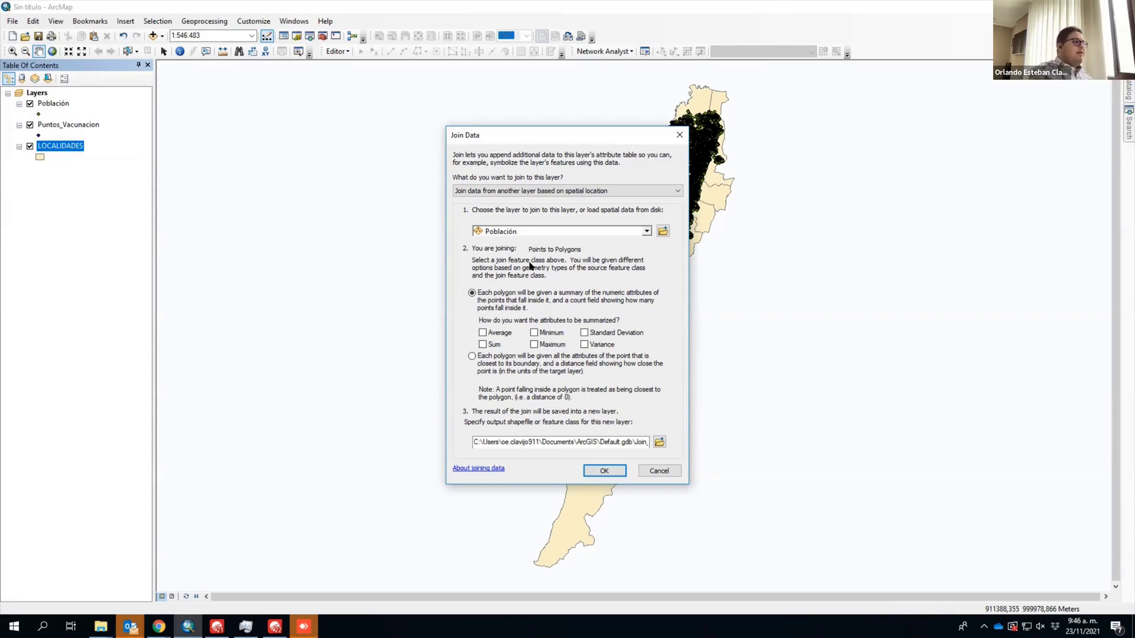
{"action": "left_click", "coordinate": [680, 135]}
Step: Examine the population fields in the Población layer's attribute table, especially POB_2010, and close the table
{"action": "right_click", "coordinate": [54, 103]}
{"action": "left_click", "coordinate": [138, 134]}
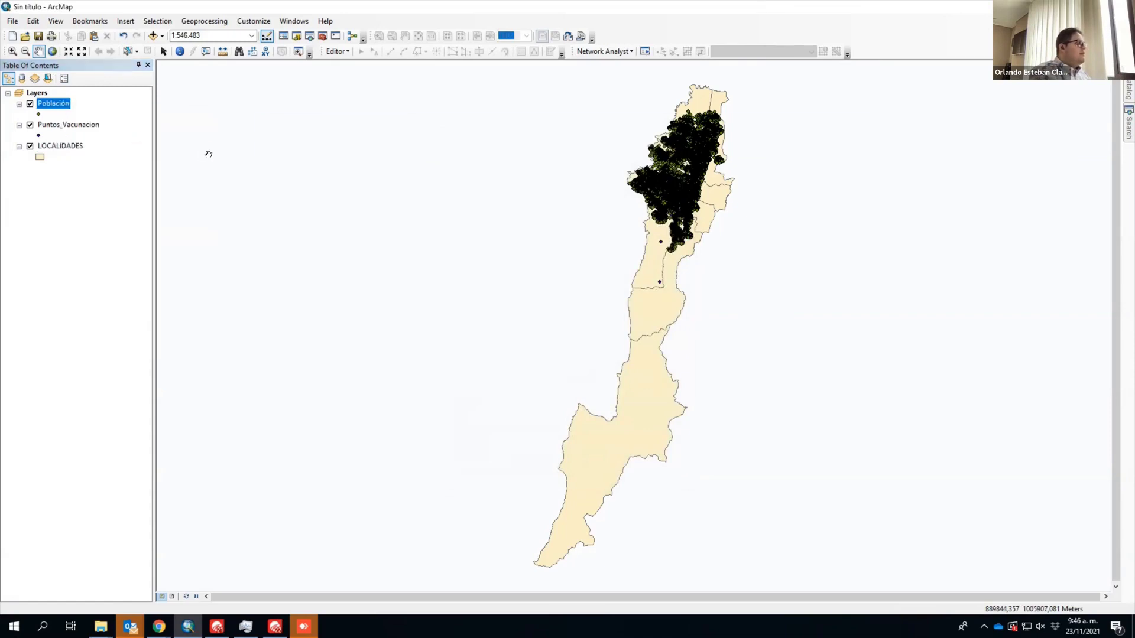
{"action": "left_click_drag", "start_coordinate": [347, 456], "coordinate": [503, 354]}
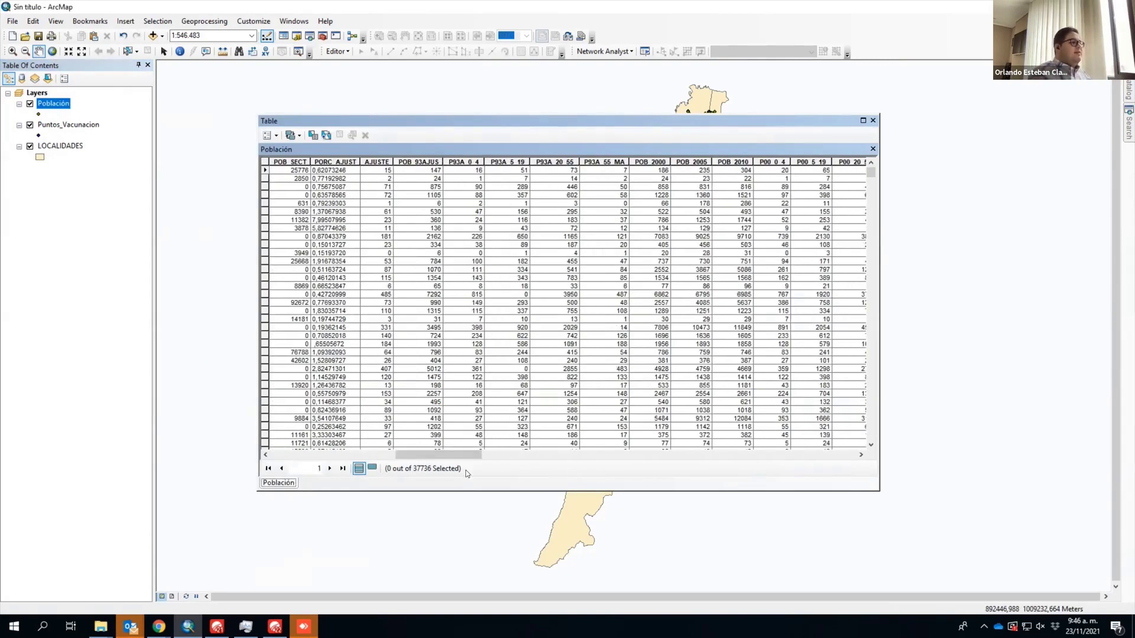
{"action": "left_click_drag", "start_coordinate": [459, 455], "coordinate": [488, 454]}
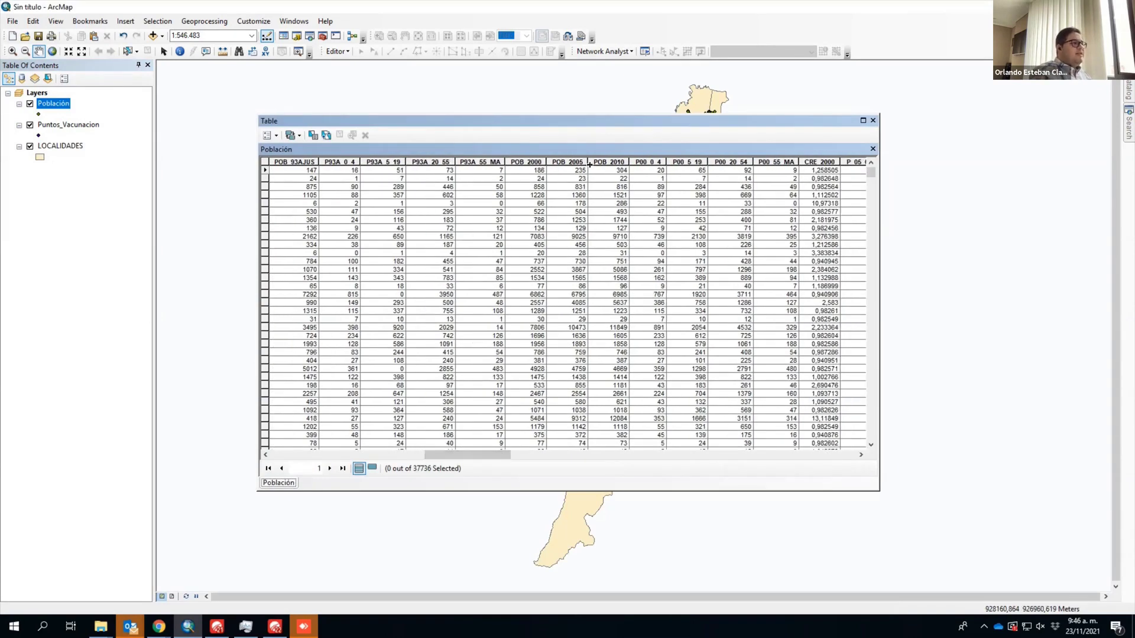
{"action": "mouse_move", "coordinate": [456, 455]}
{"action": "left_mouse_down"}
{"action": "mouse_move", "coordinate": [485, 458]}
{"action": "mouse_move", "coordinate": [444, 453]}
{"action": "left_mouse_up"}
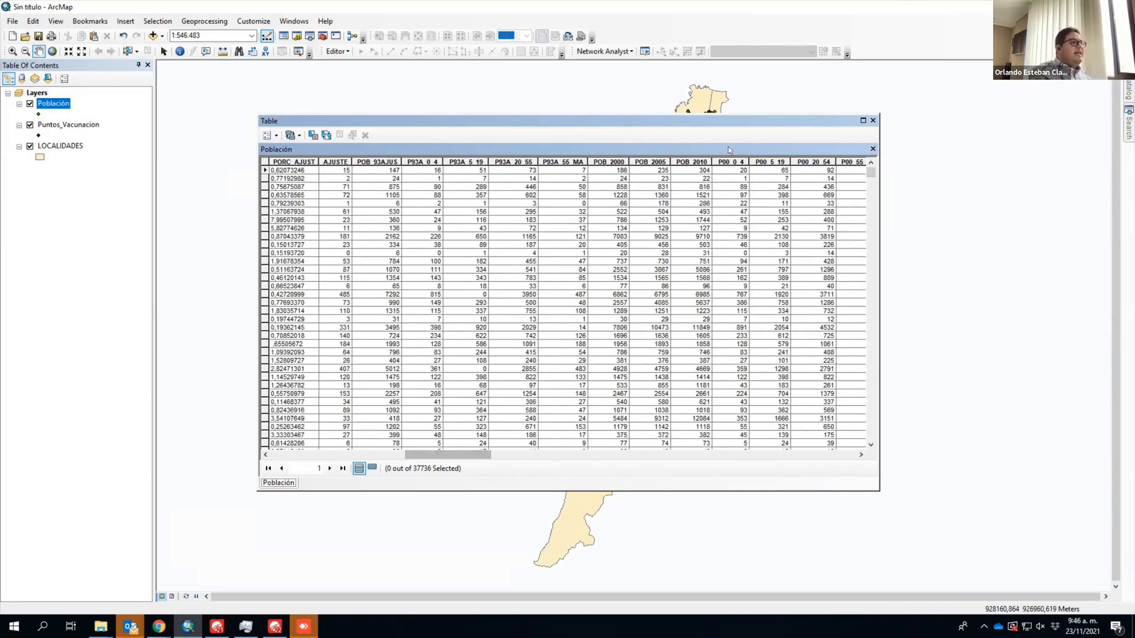
{"action": "left_click", "coordinate": [691, 165]}
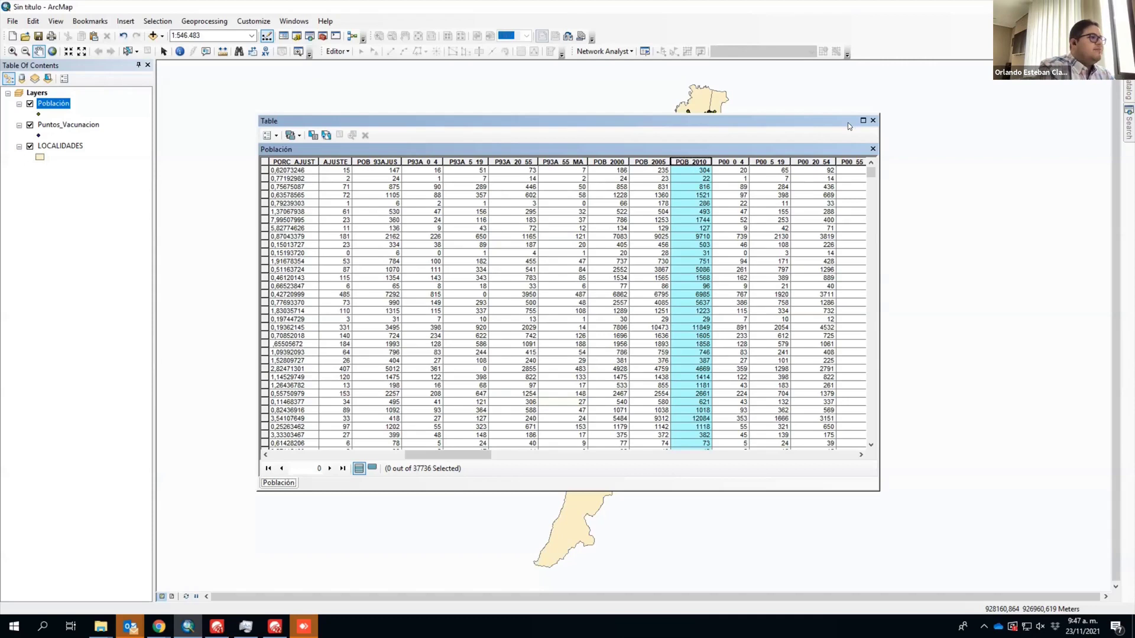
{"action": "left_click", "coordinate": [873, 121]}
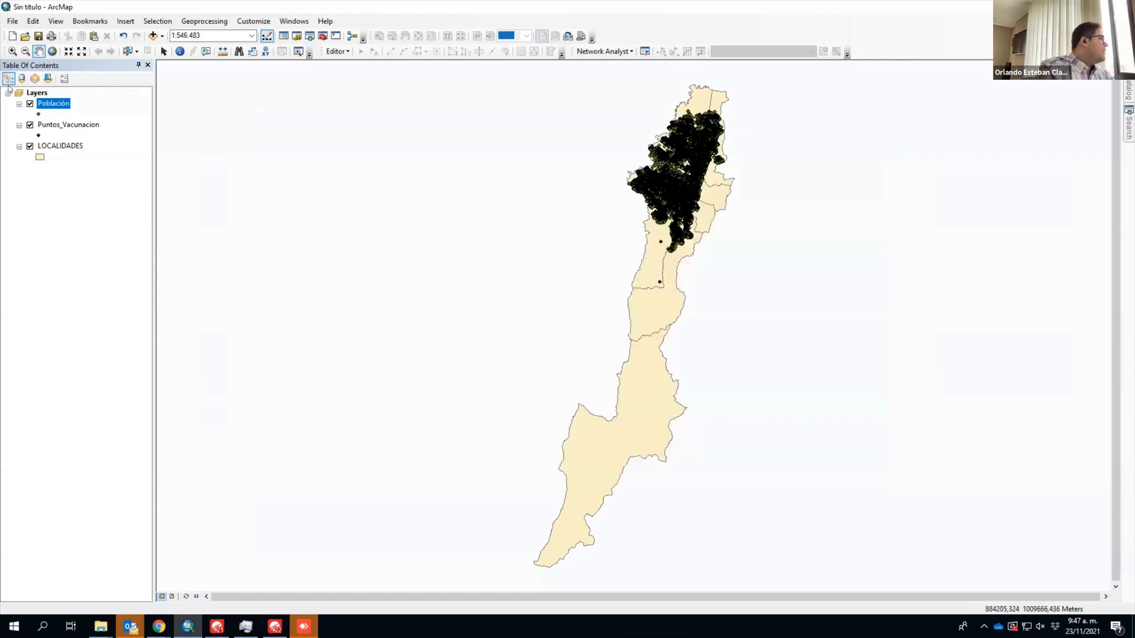
Step: Spatially join the Población points to the LOCALIDADES polygons into a new layer, summarizing the numeric attributes by Sum
{"action": "right_click", "coordinate": [63, 147]}
{"action": "mouse_move", "coordinate": [189, 191]}
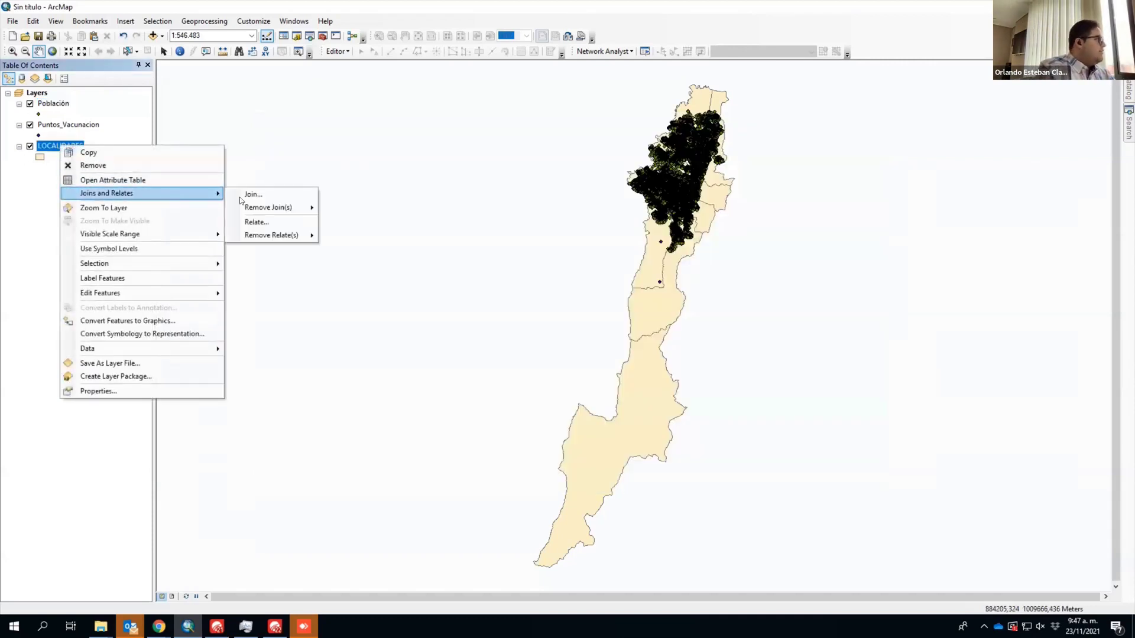
{"action": "left_click", "coordinate": [260, 197]}
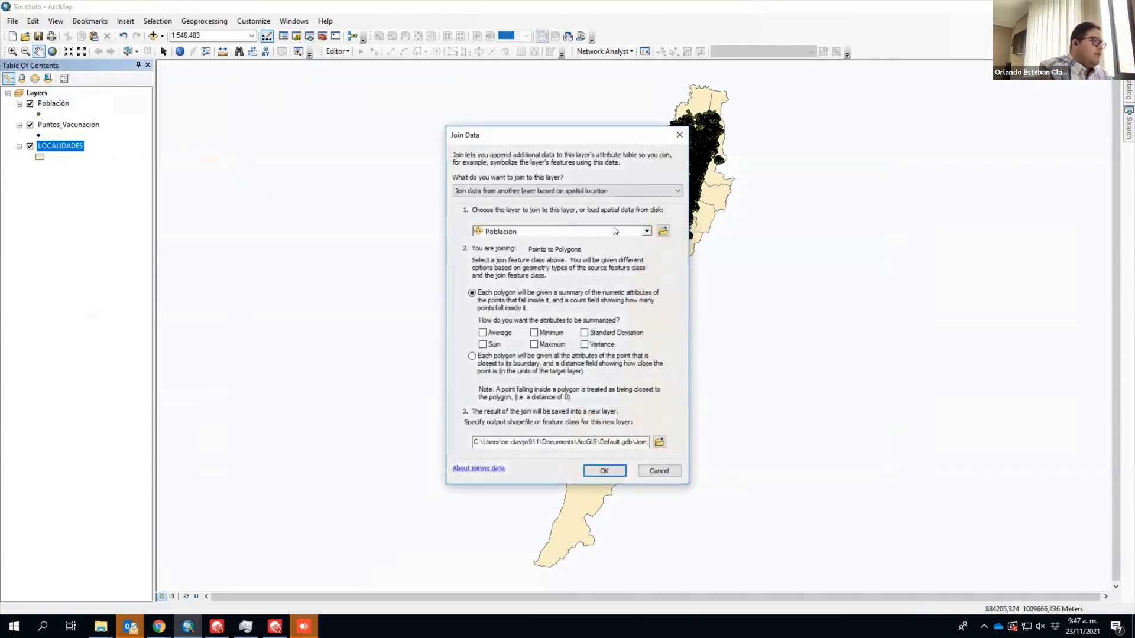
{"action": "left_click", "coordinate": [482, 345]}
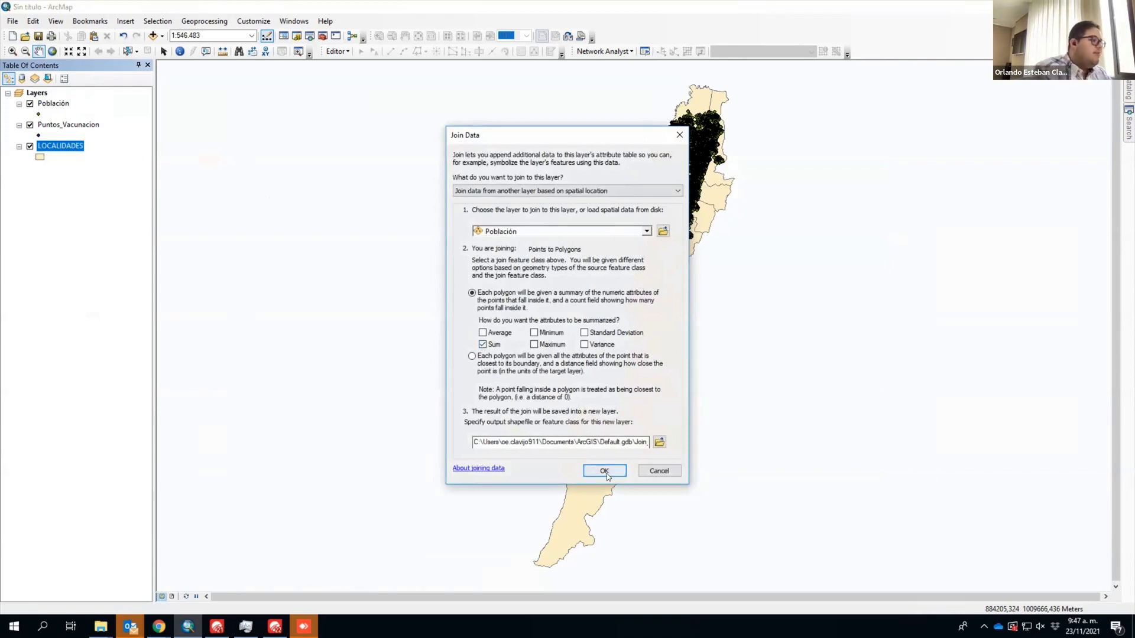
{"action": "left_click", "coordinate": [606, 471]}
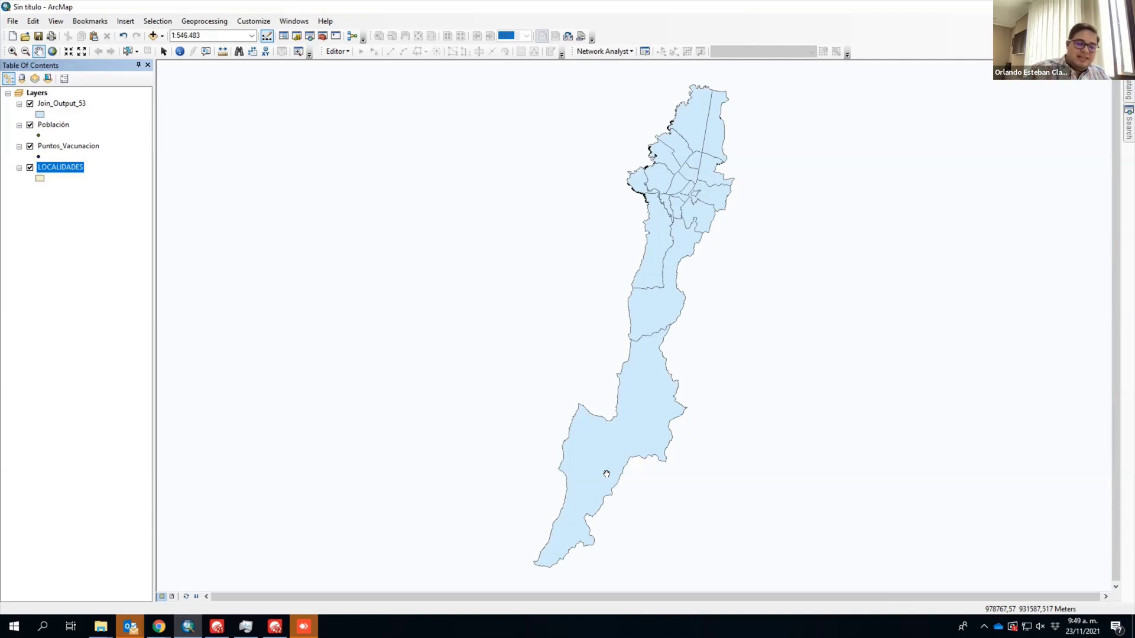
Step: Inspect the Sum_POB_2010 column in the attribute table of the Join_Output_53 layer
{"action": "right_click", "coordinate": [68, 167]}
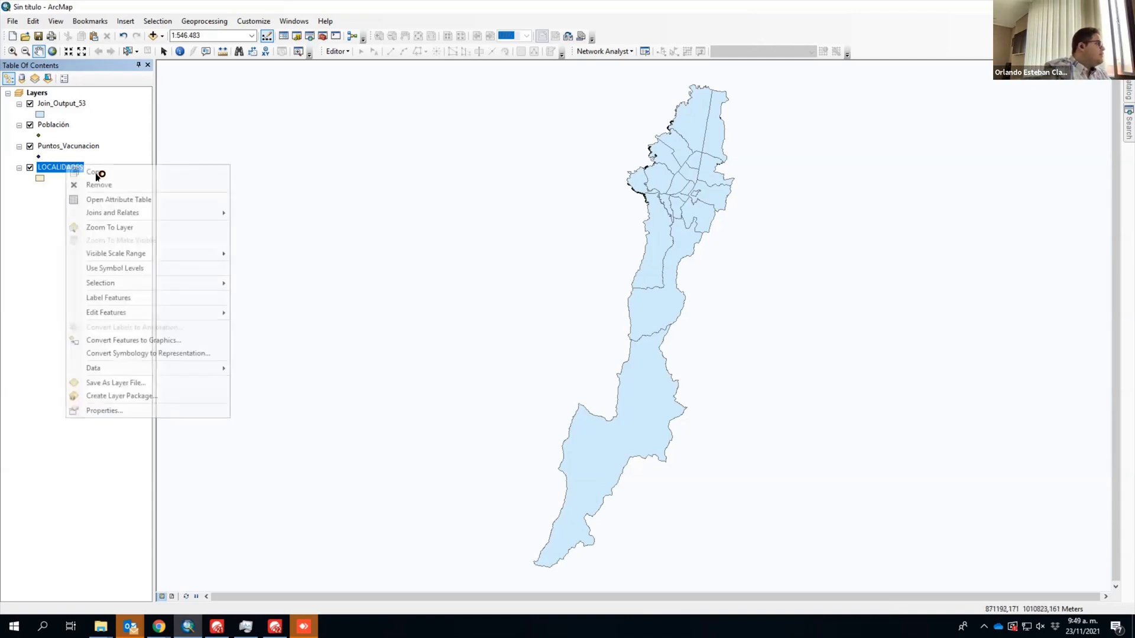
{"action": "right_click", "coordinate": [63, 105]}
{"action": "left_click", "coordinate": [102, 140]}
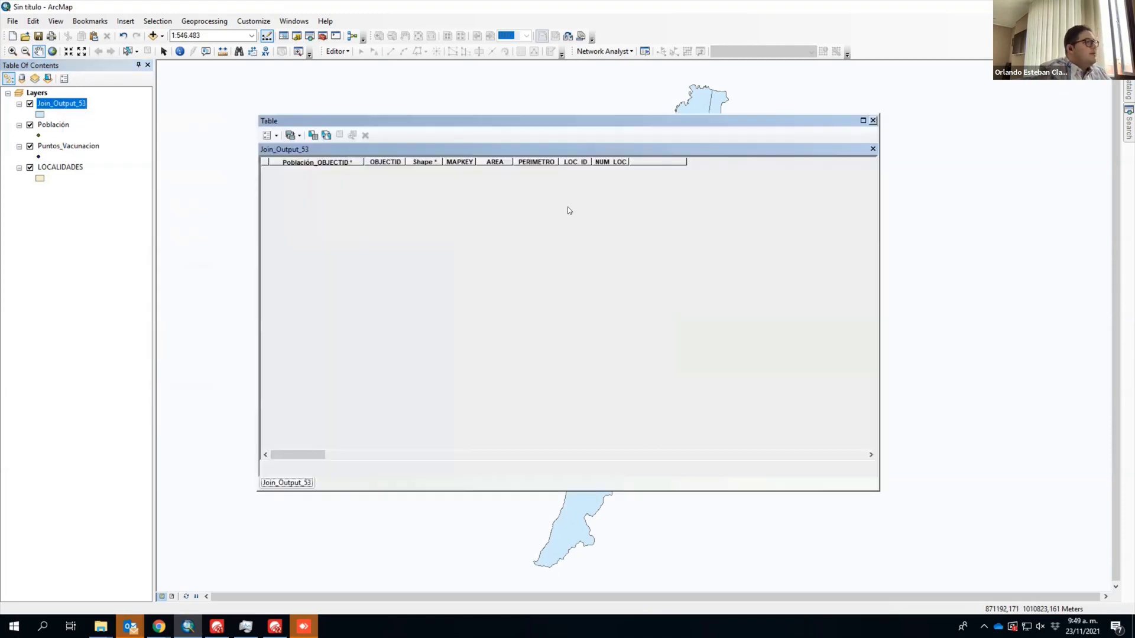
{"action": "left_click", "coordinate": [617, 456]}
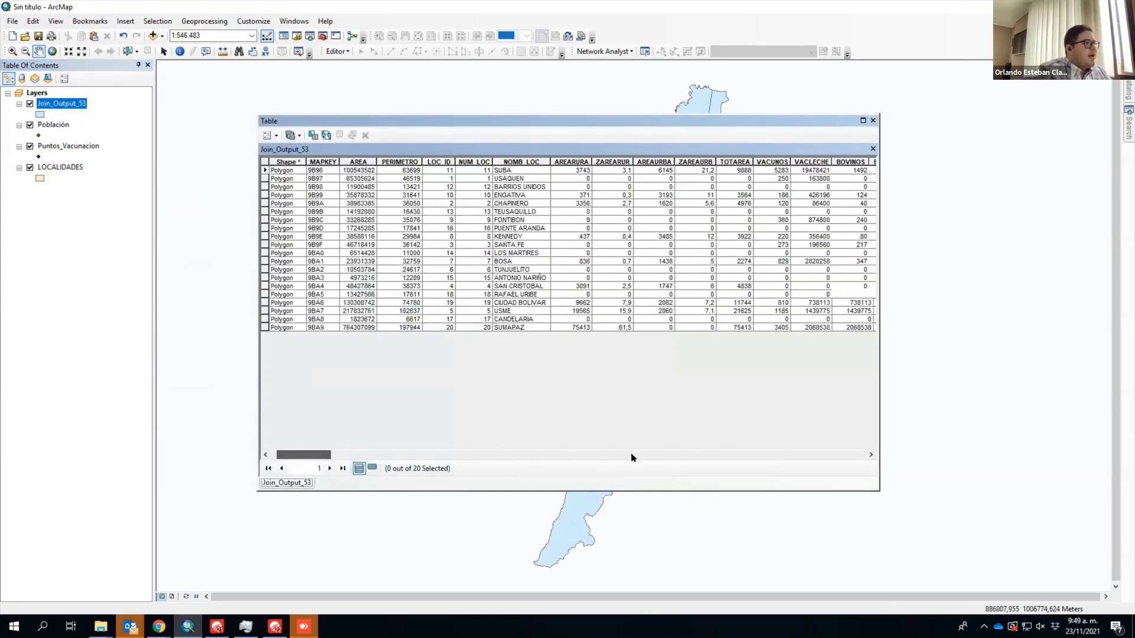
{"action": "left_click", "coordinate": [639, 455]}
{"action": "left_click", "coordinate": [645, 456]}
{"action": "left_click_drag", "start_coordinate": [645, 455], "coordinate": [680, 455]}
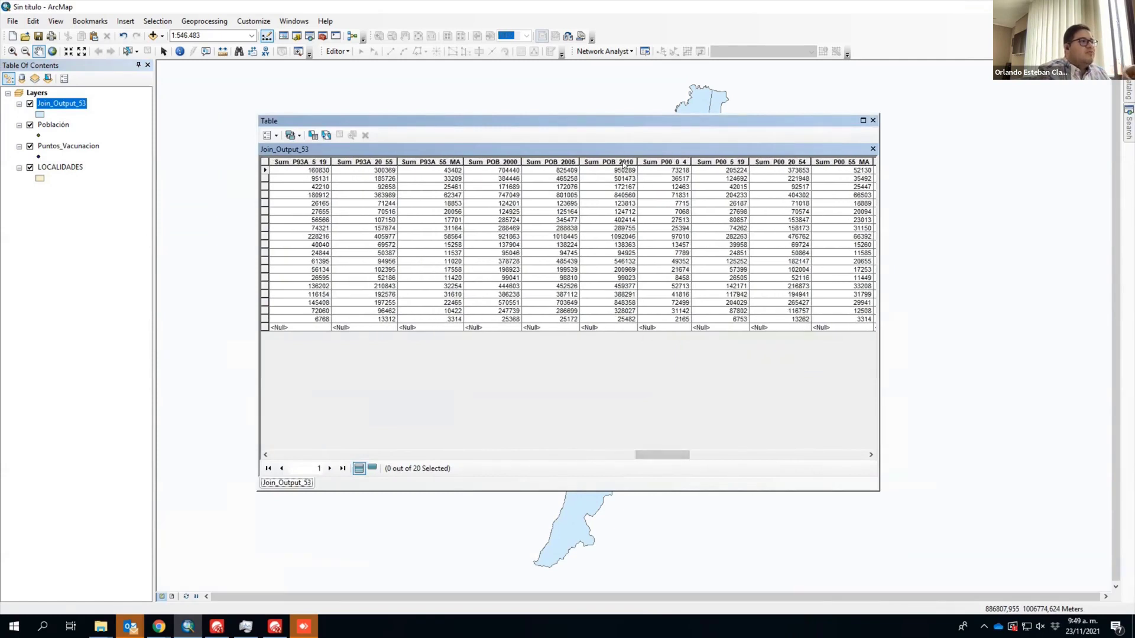
{"action": "left_click", "coordinate": [624, 163]}
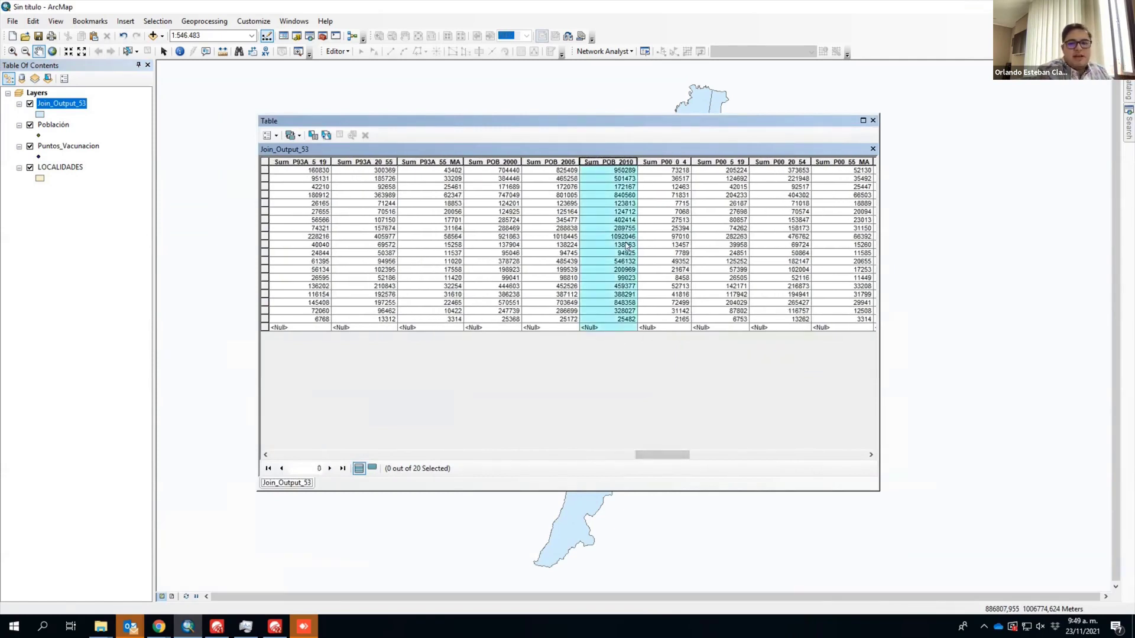
Step: Add a new field named POB10000 to the joined layer's attribute table
{"action": "left_click", "coordinate": [276, 137]}
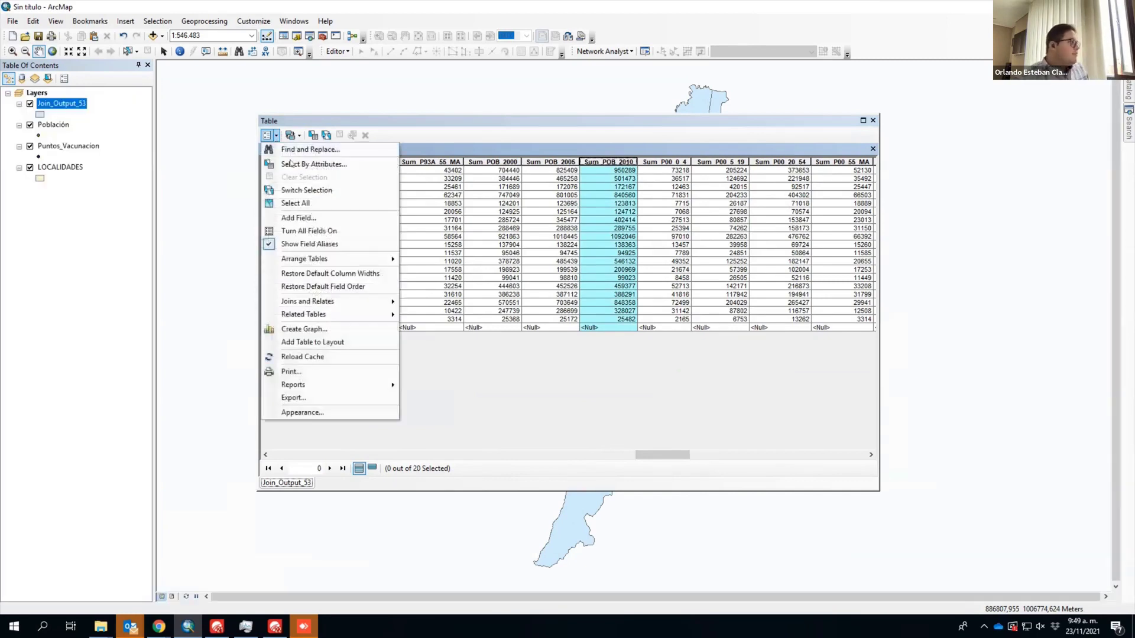
{"action": "left_click", "coordinate": [307, 220]}
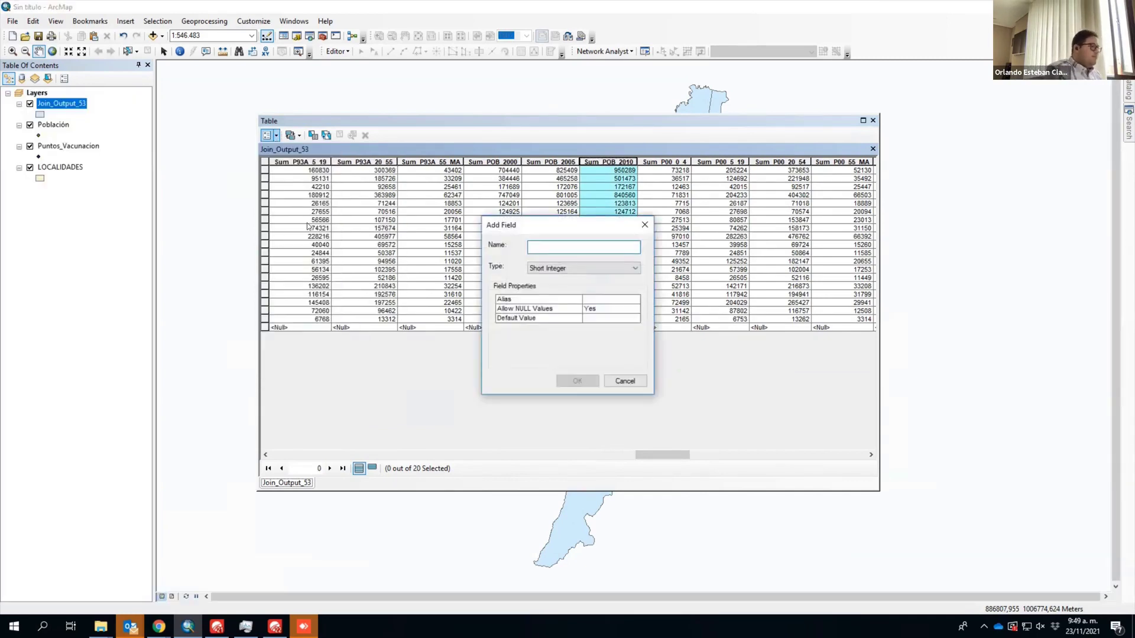
{"action": "type", "text": "POB1000"}
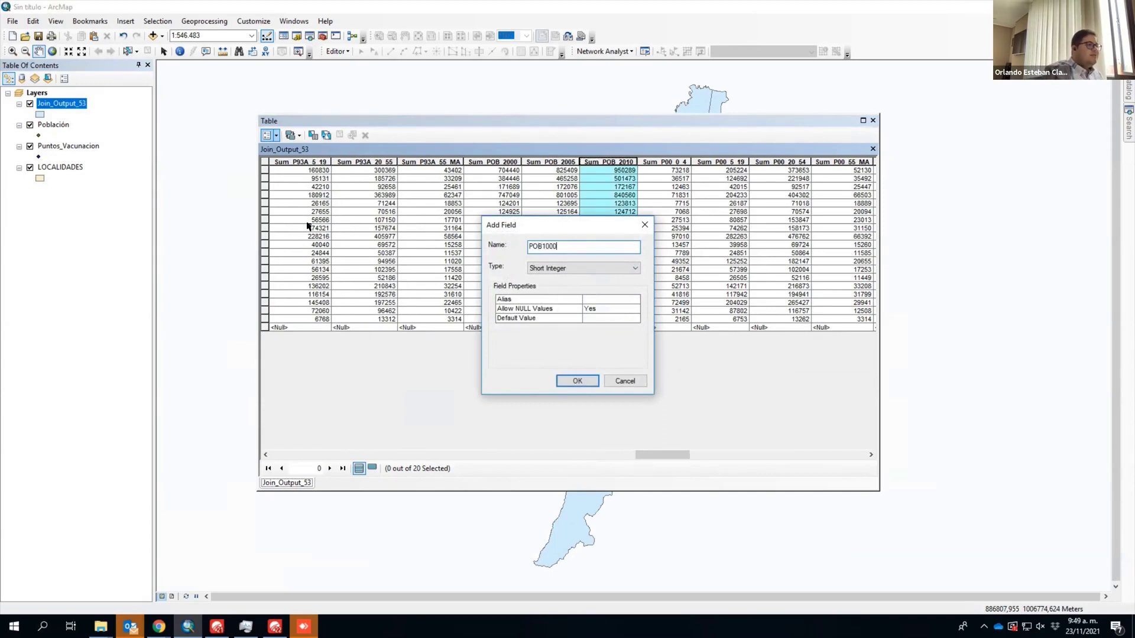
{"action": "type", "text": "0"}
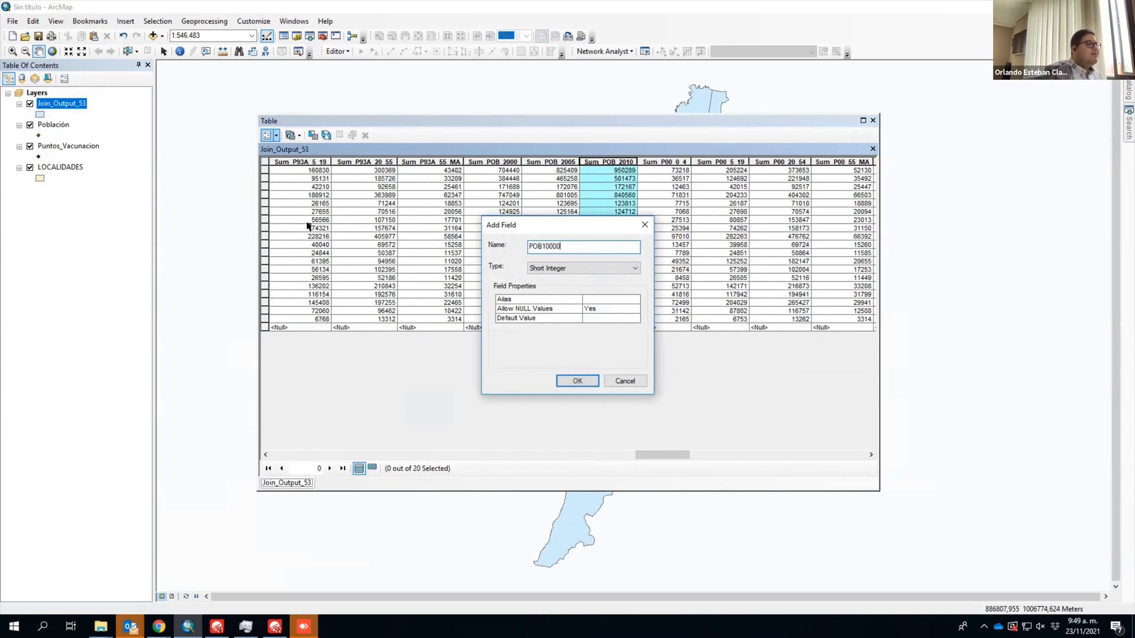
{"action": "left_click", "coordinate": [564, 267]}
{"action": "left_click", "coordinate": [551, 308]}
{"action": "left_click", "coordinate": [578, 381]}
Step: Calculate the POB10000 field as [Sum_POB_2010] / 10000 with the Field Calculator and close the attribute table
{"action": "left_click", "coordinate": [853, 455]}
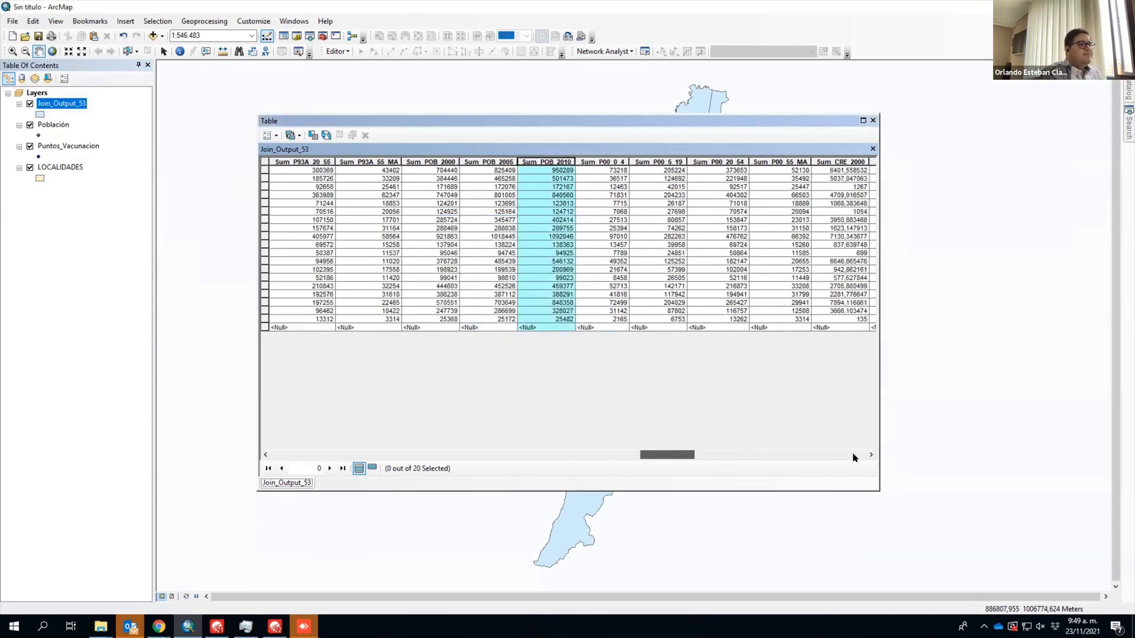
{"action": "left_click_drag", "start_coordinate": [854, 455], "coordinate": [860, 455]}
{"action": "right_click", "coordinate": [853, 160]}
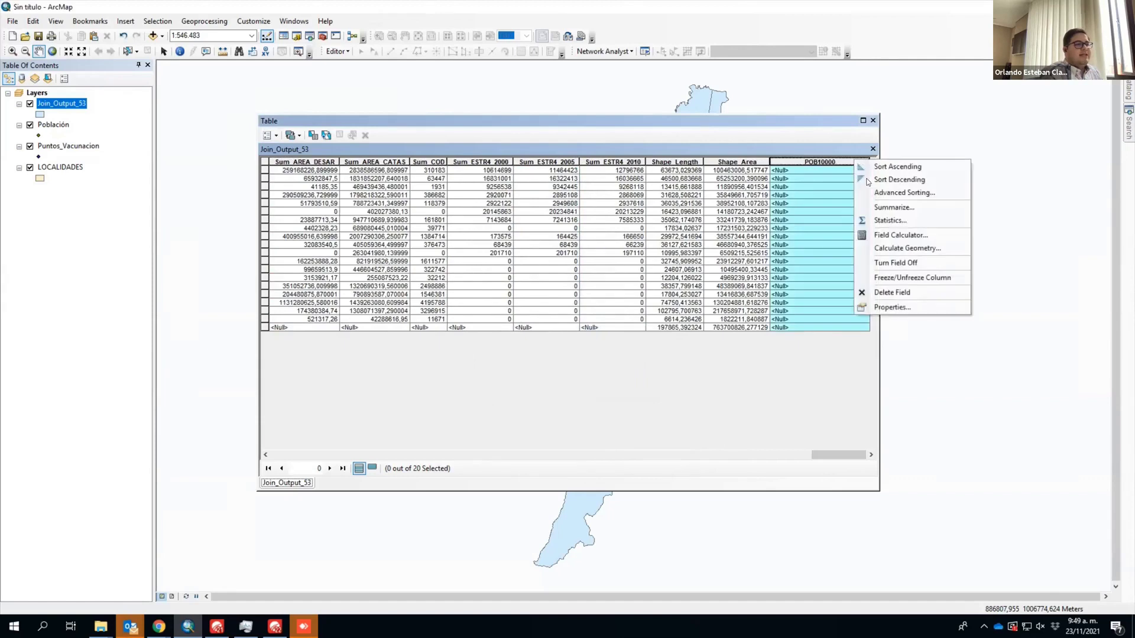
{"action": "left_click", "coordinate": [901, 237]}
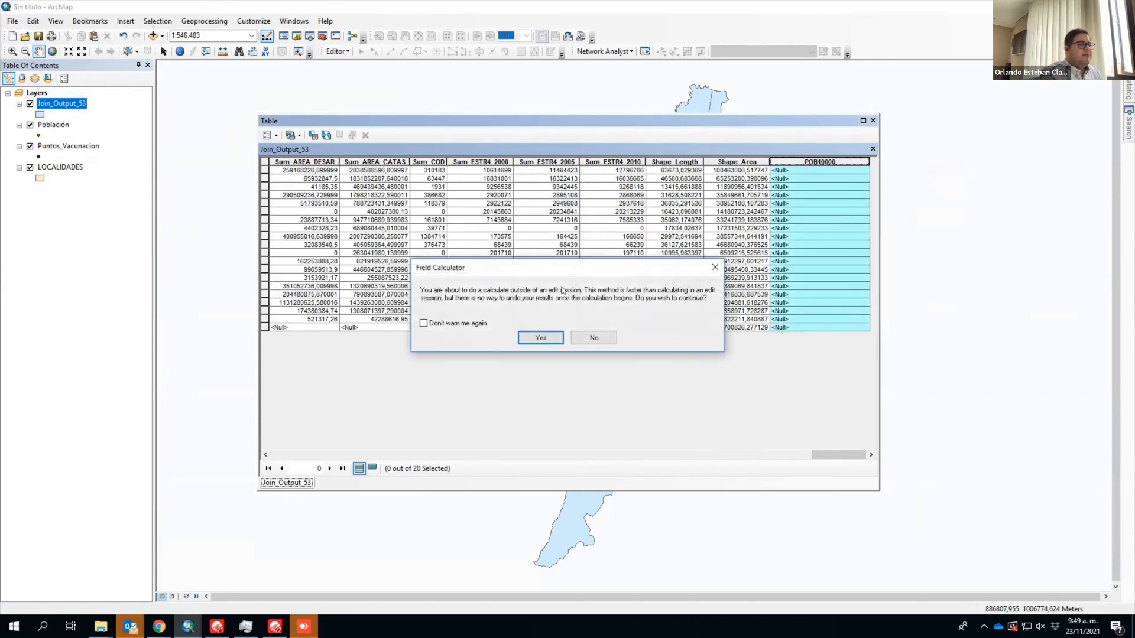
{"action": "key", "text": "Escape"}
{"action": "right_click", "coordinate": [806, 163]}
{"action": "left_click", "coordinate": [861, 237]}
{"action": "left_click", "coordinate": [539, 337]}
{"action": "left_click_drag", "start_coordinate": [549, 216], "coordinate": [549, 263]}
{"action": "double_click", "coordinate": [464, 236]}
{"action": "left_click", "coordinate": [625, 307]}
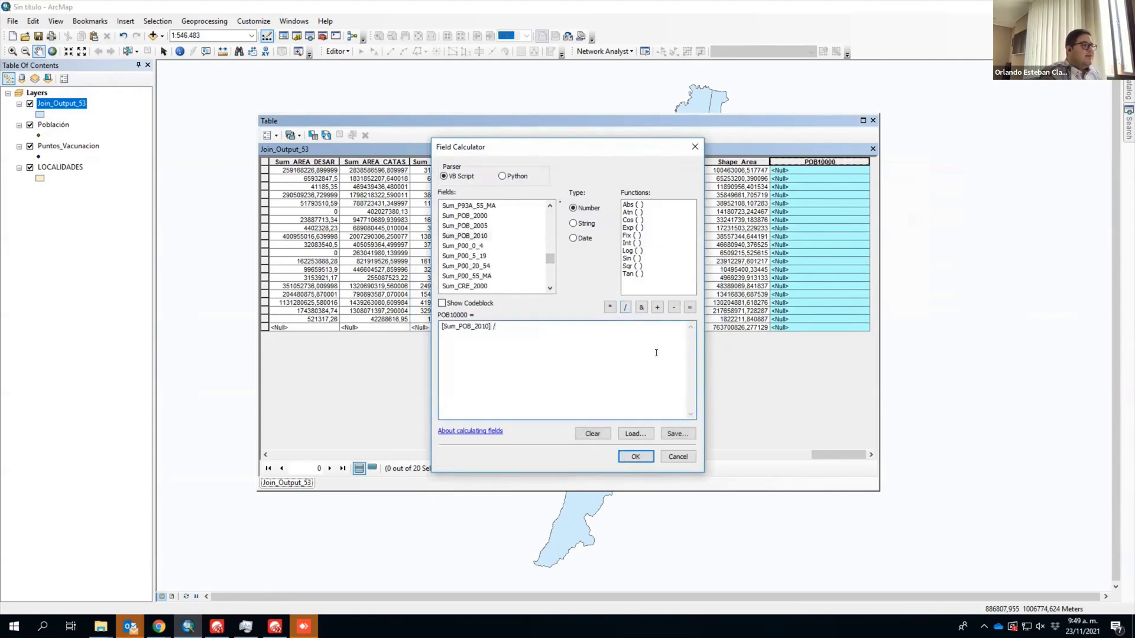
{"action": "type", "text": "10"}
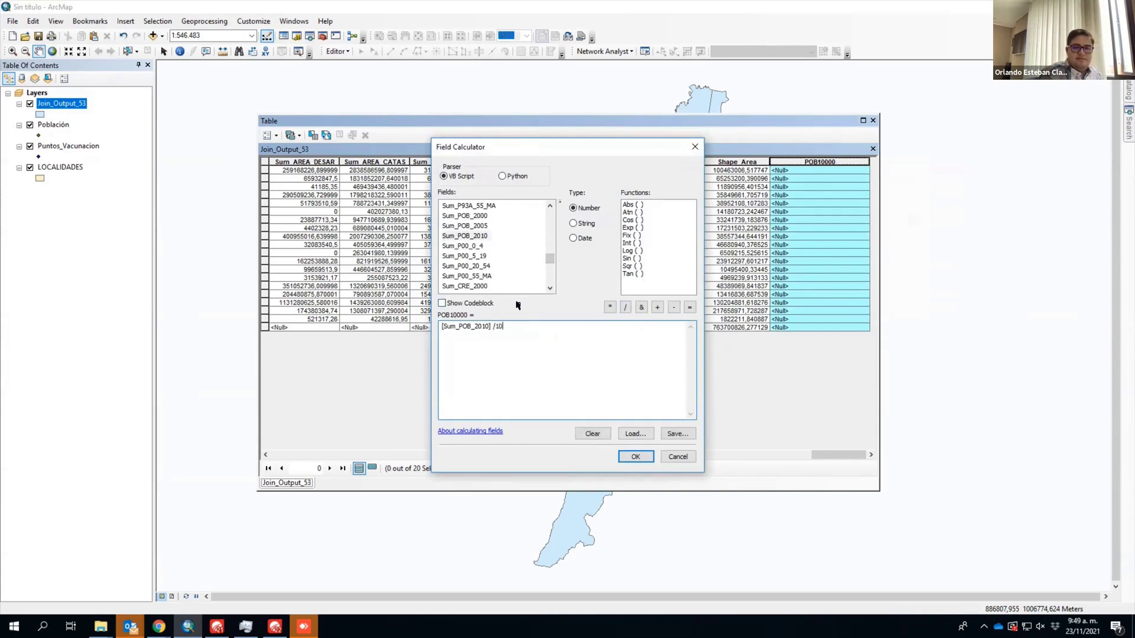
{"action": "type", "text": "000"}
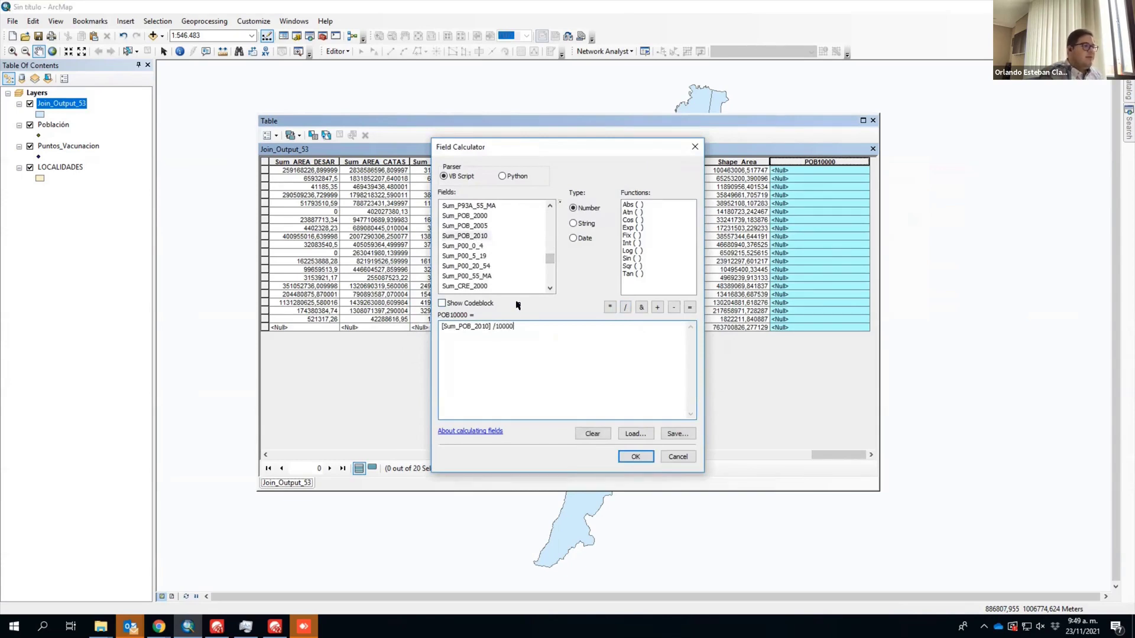
{"action": "left_click", "coordinate": [635, 456]}
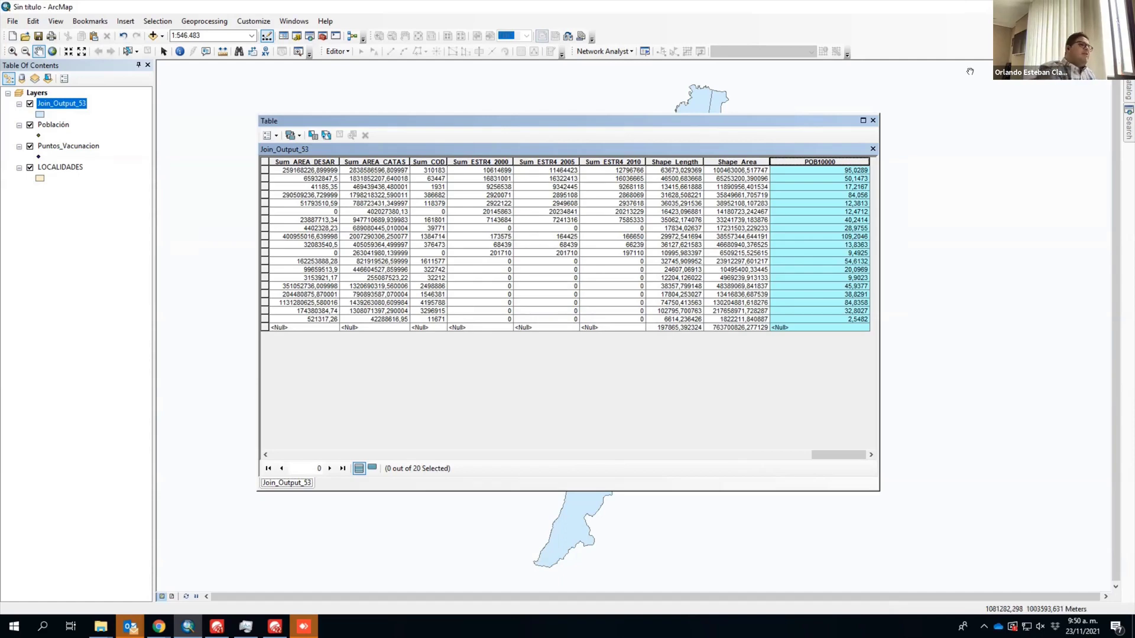
{"action": "left_click", "coordinate": [873, 120]}
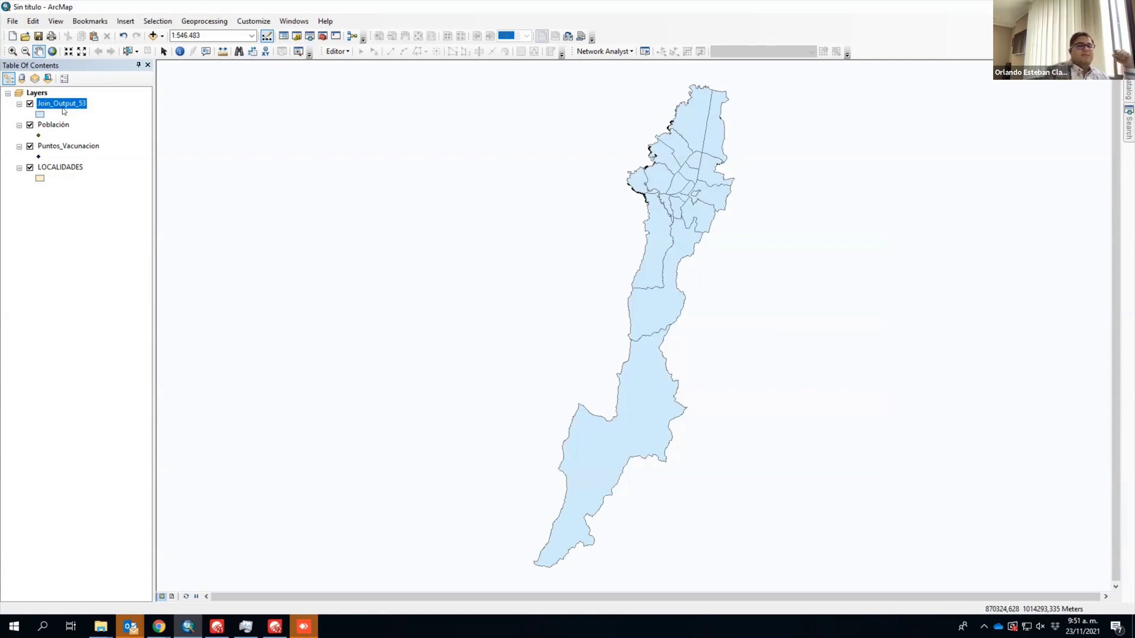
Step: Spatially join the Puntos_Vacunacion points to the Join_Output_53 polygons in a new layer, with no summary statistics selected
{"action": "right_click", "coordinate": [77, 107]}
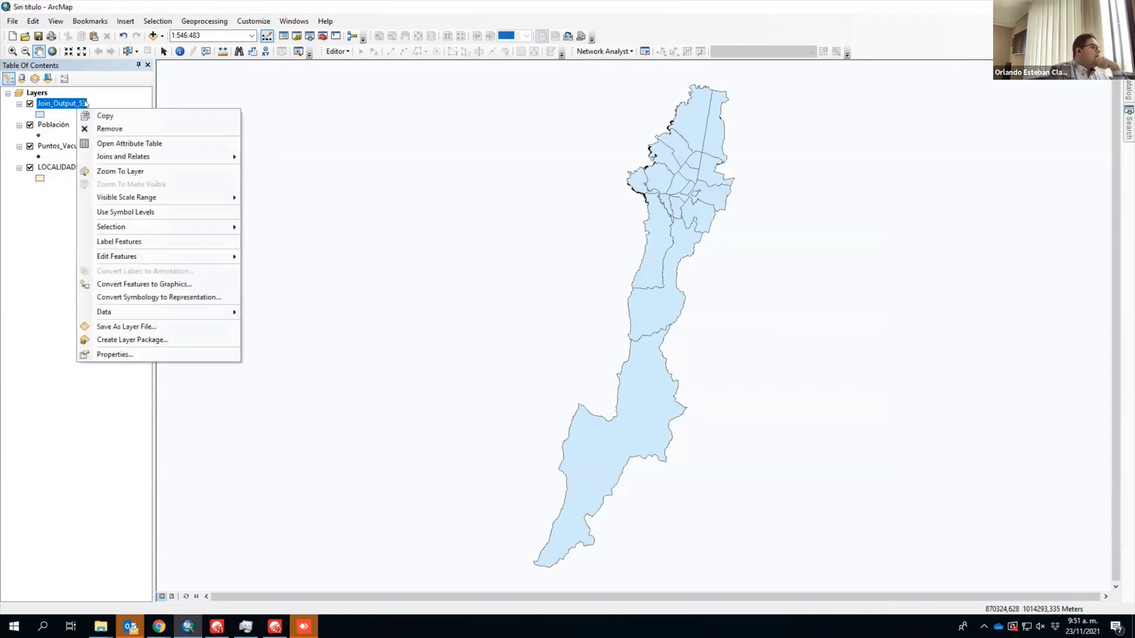
{"action": "mouse_move", "coordinate": [170, 158]}
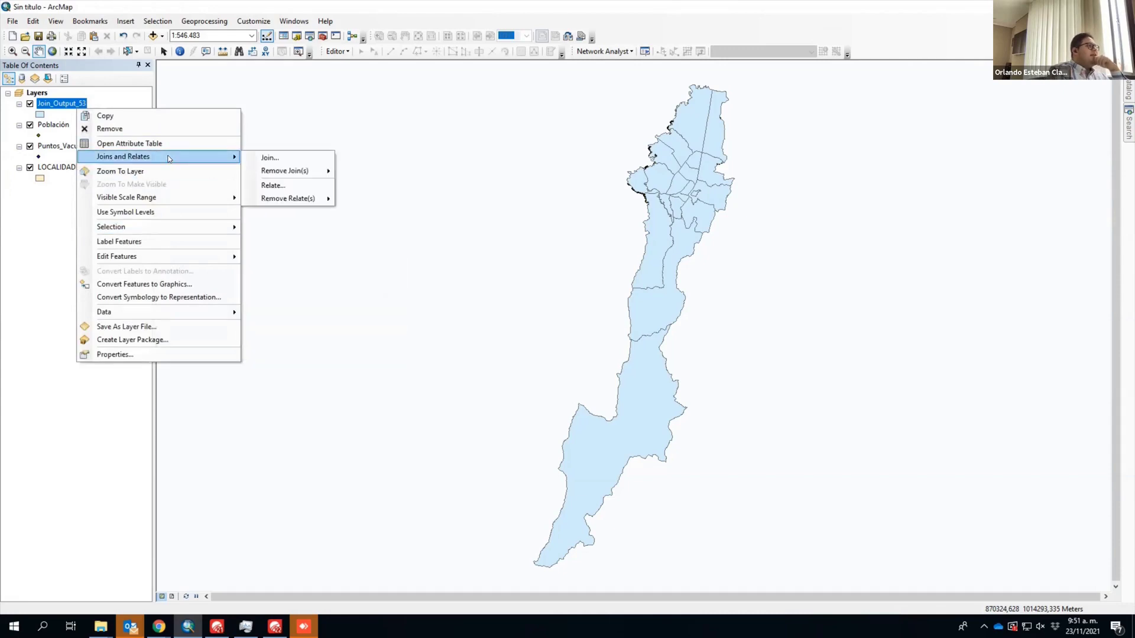
{"action": "left_click", "coordinate": [274, 158]}
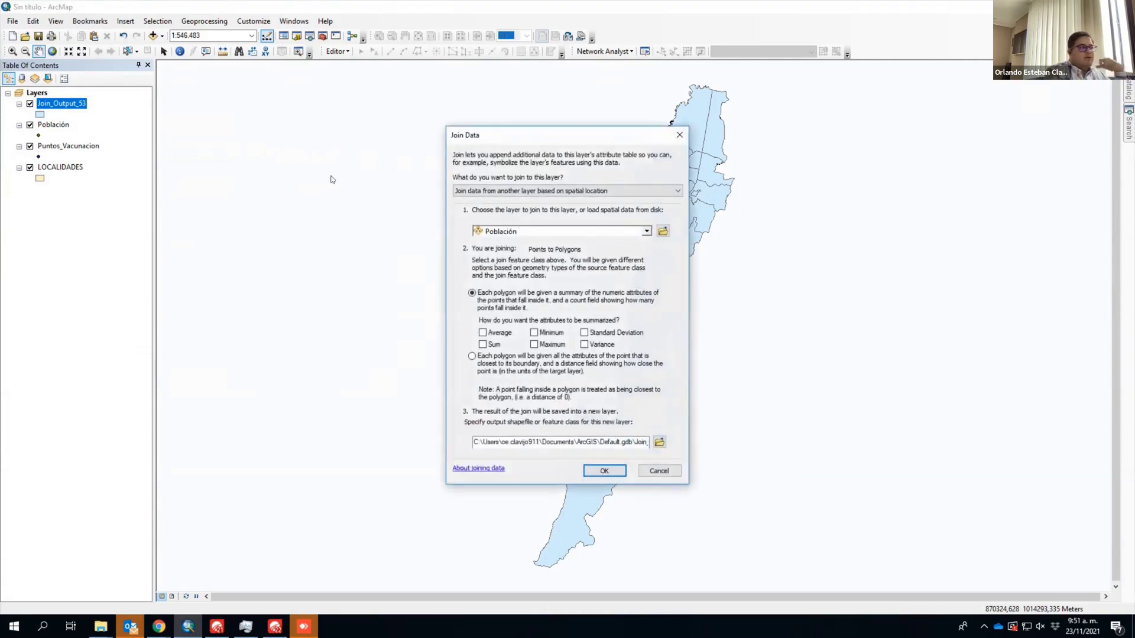
{"action": "left_click", "coordinate": [529, 230]}
{"action": "left_click", "coordinate": [534, 253]}
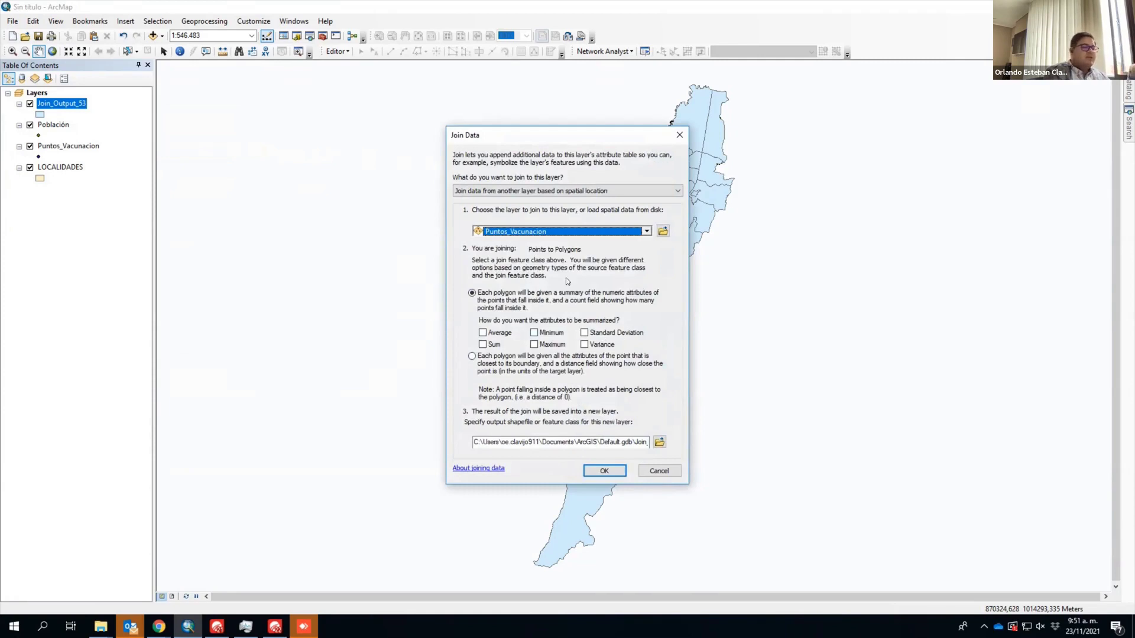
{"action": "left_click", "coordinate": [612, 471]}
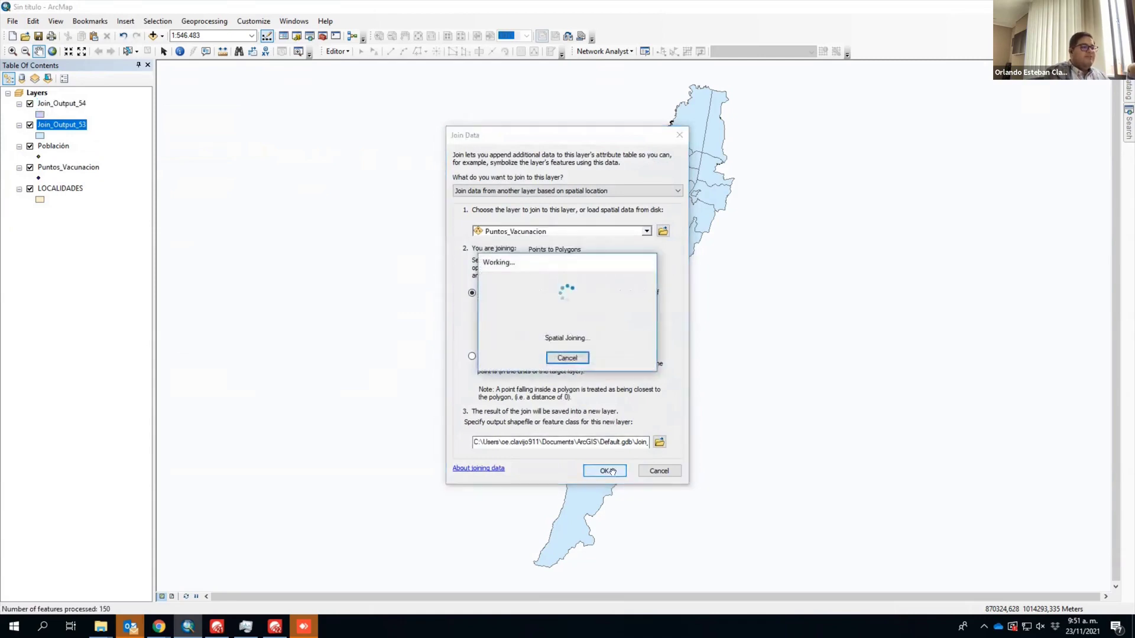
Step: Add a Double field named Indicador to the attribute table of the Join_Output_54 layer
{"action": "right_click", "coordinate": [83, 107]}
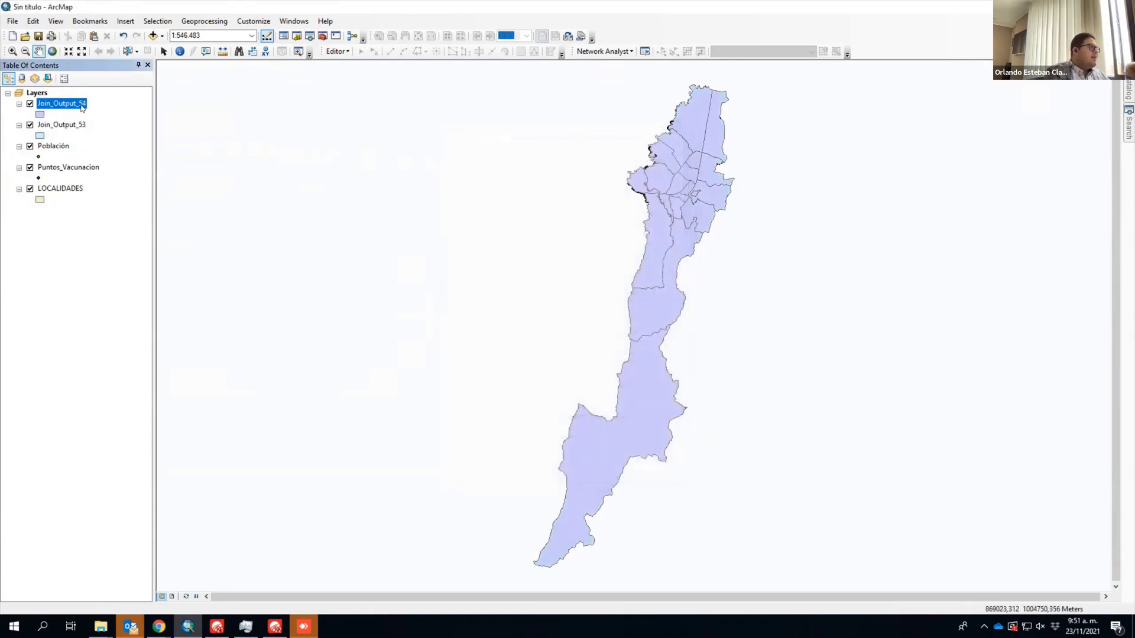
{"action": "left_click", "coordinate": [259, 157]}
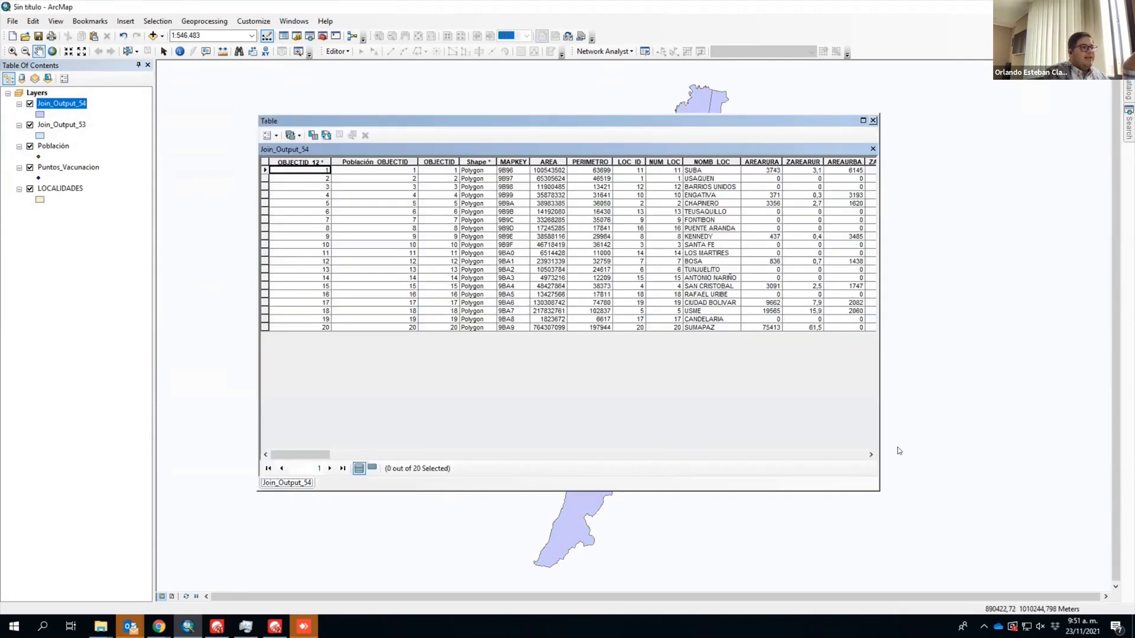
{"action": "scroll", "coordinate": [695, 199], "scroll_direction": "right", "scroll_amount": 10}
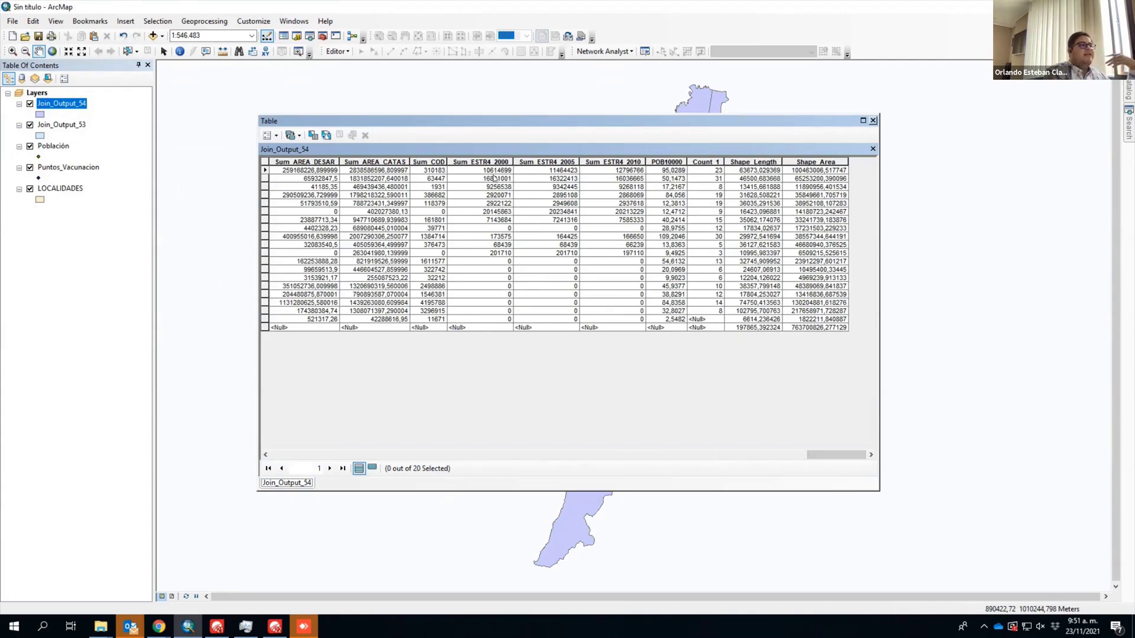
{"action": "left_click", "coordinate": [278, 138]}
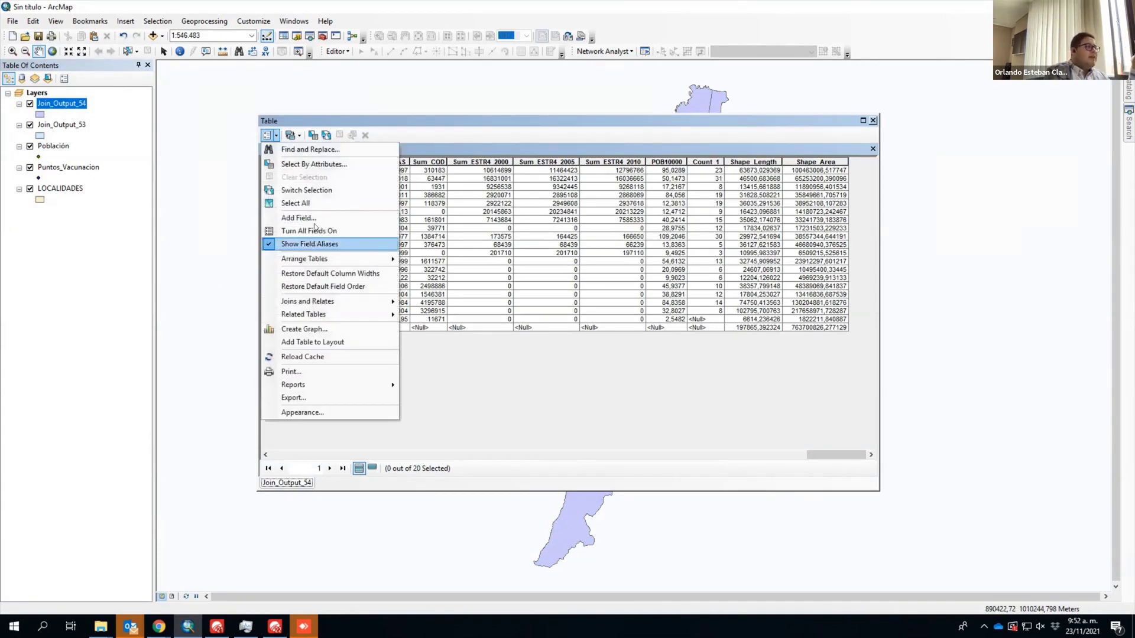
{"action": "left_click", "coordinate": [387, 223]}
{"action": "type", "text": "Indicador"}
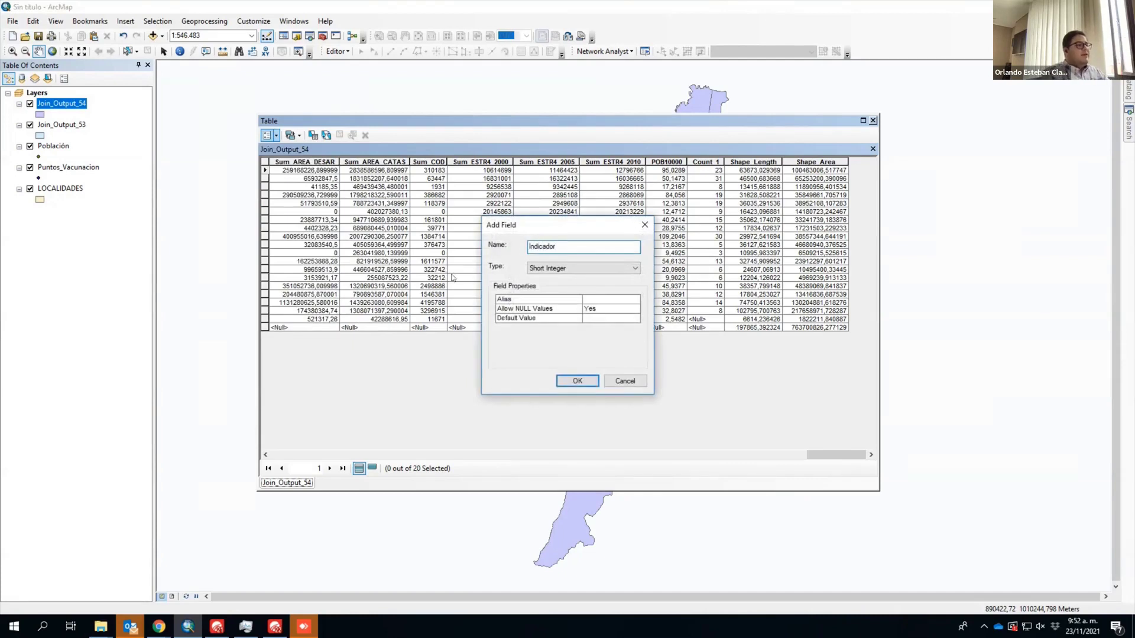
{"action": "left_click", "coordinate": [587, 268]}
{"action": "left_click", "coordinate": [576, 303]}
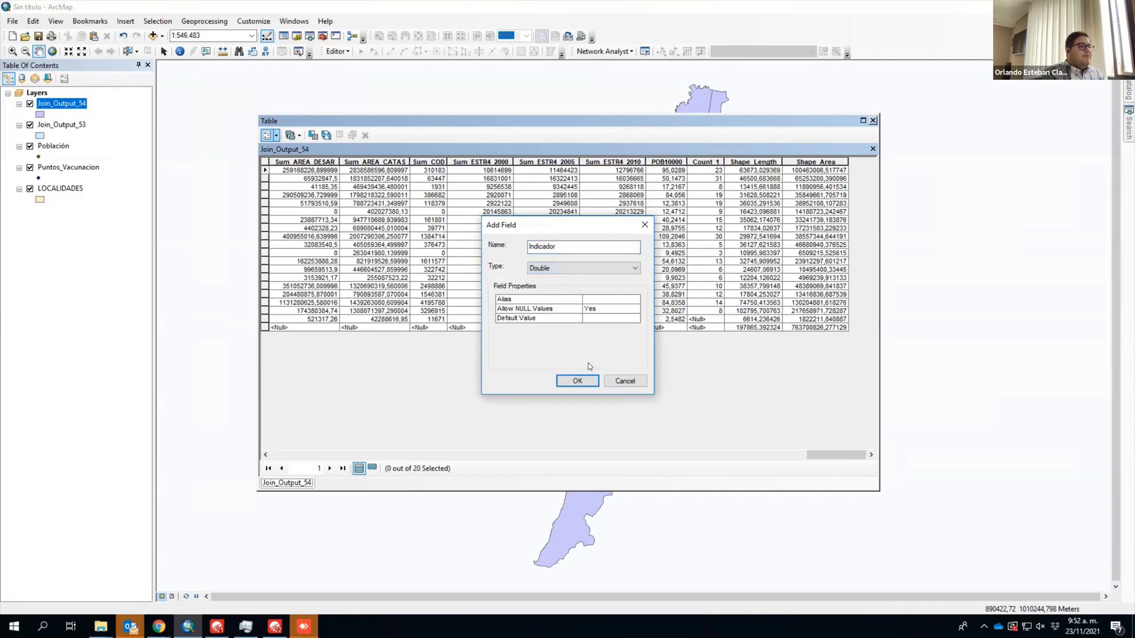
{"action": "left_click", "coordinate": [577, 380]}
Step: Calculate the Indicador field as [Count_1] / [POB10000] with the Field Calculator
{"action": "left_click", "coordinate": [861, 161]}
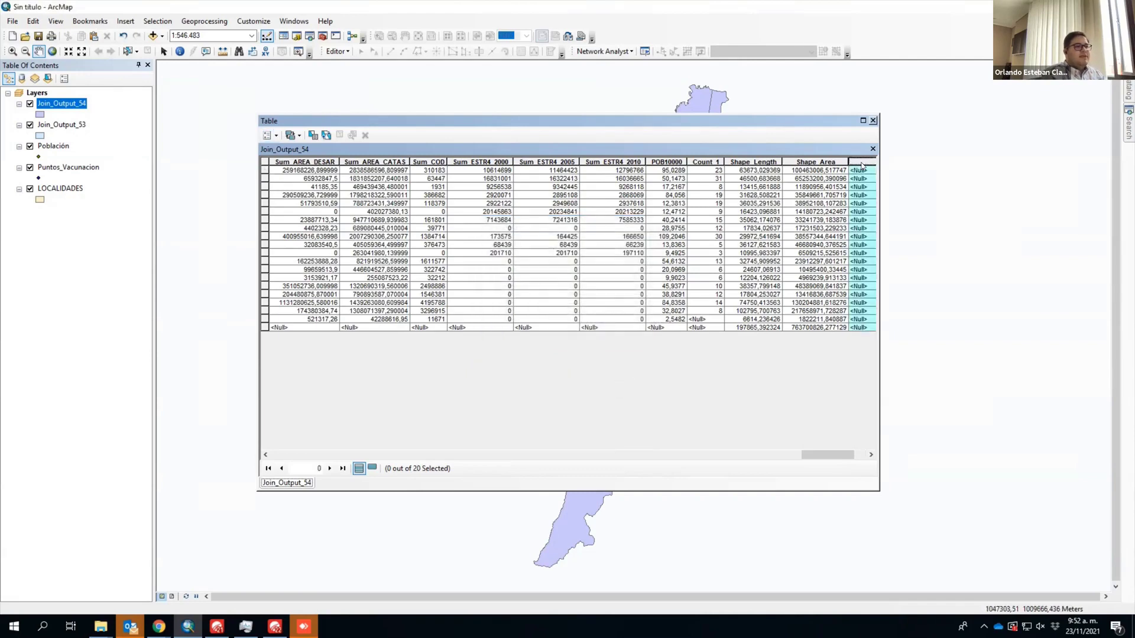
{"action": "right_click", "coordinate": [862, 162]}
{"action": "left_click", "coordinate": [902, 237]}
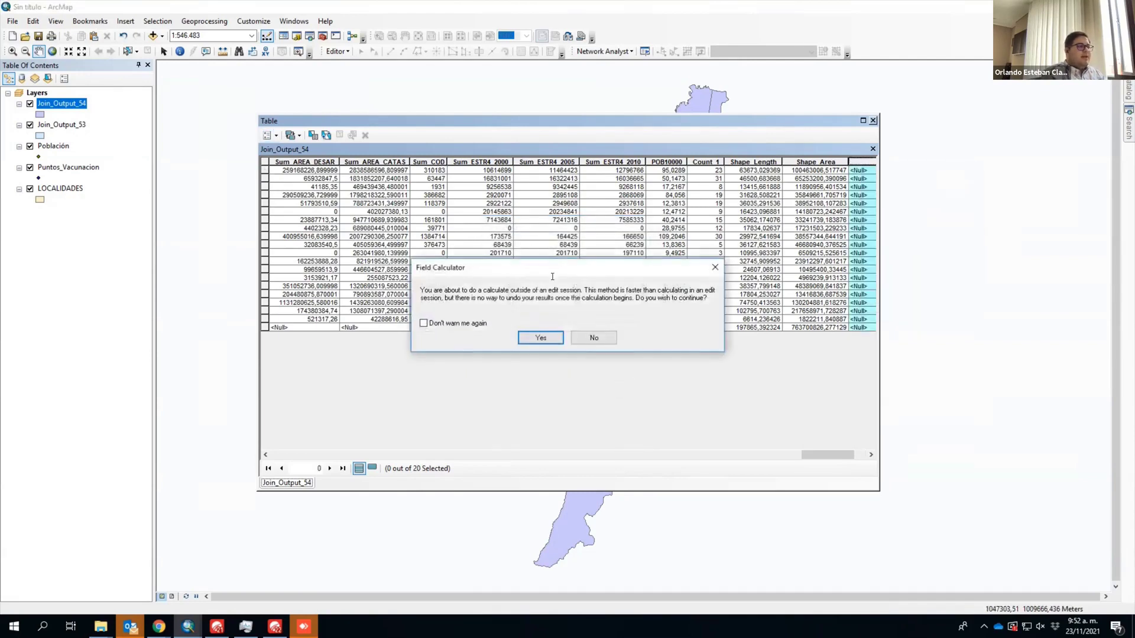
{"action": "left_click", "coordinate": [541, 337]}
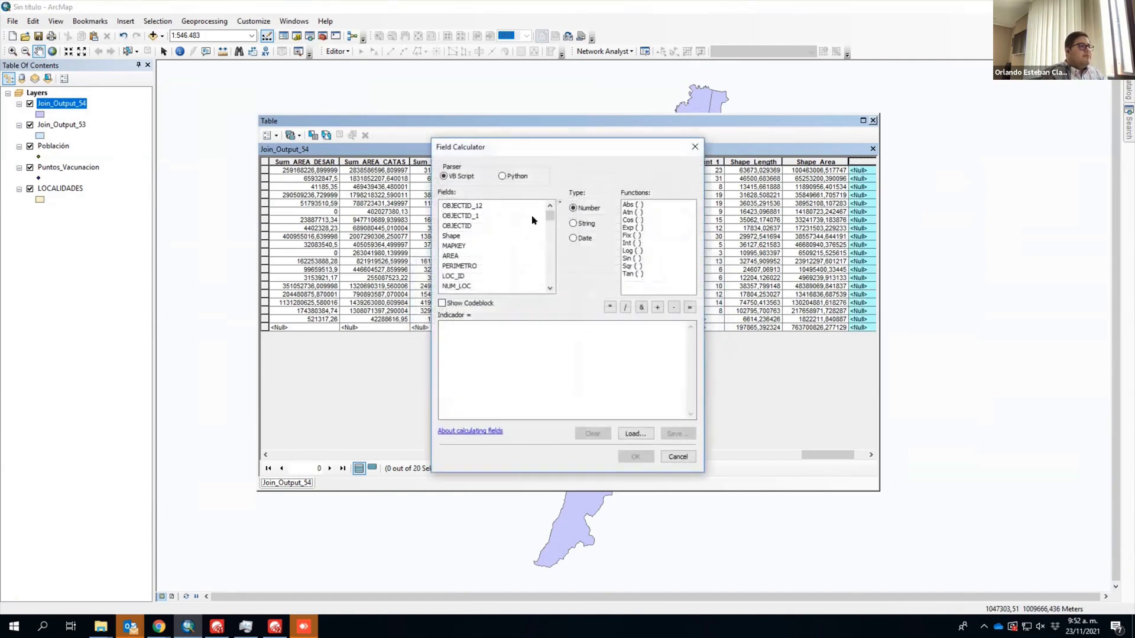
{"action": "left_click_drag", "start_coordinate": [550, 217], "coordinate": [550, 279]}
{"action": "left_click", "coordinate": [457, 258]}
{"action": "double_click", "coordinate": [458, 262]}
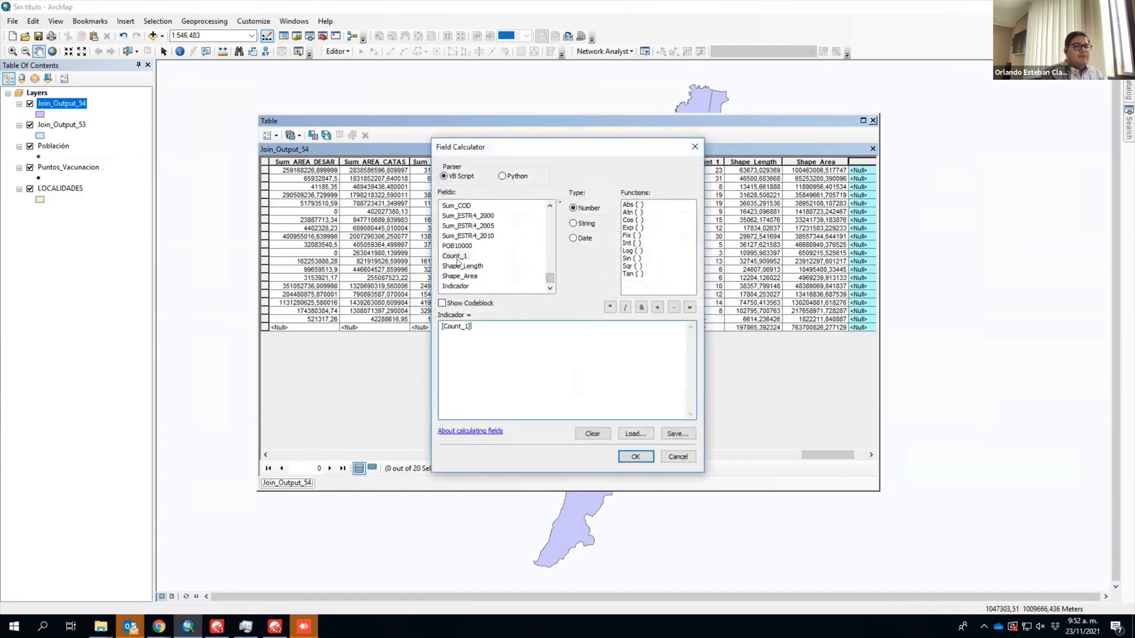
{"action": "left_click", "coordinate": [613, 306]}
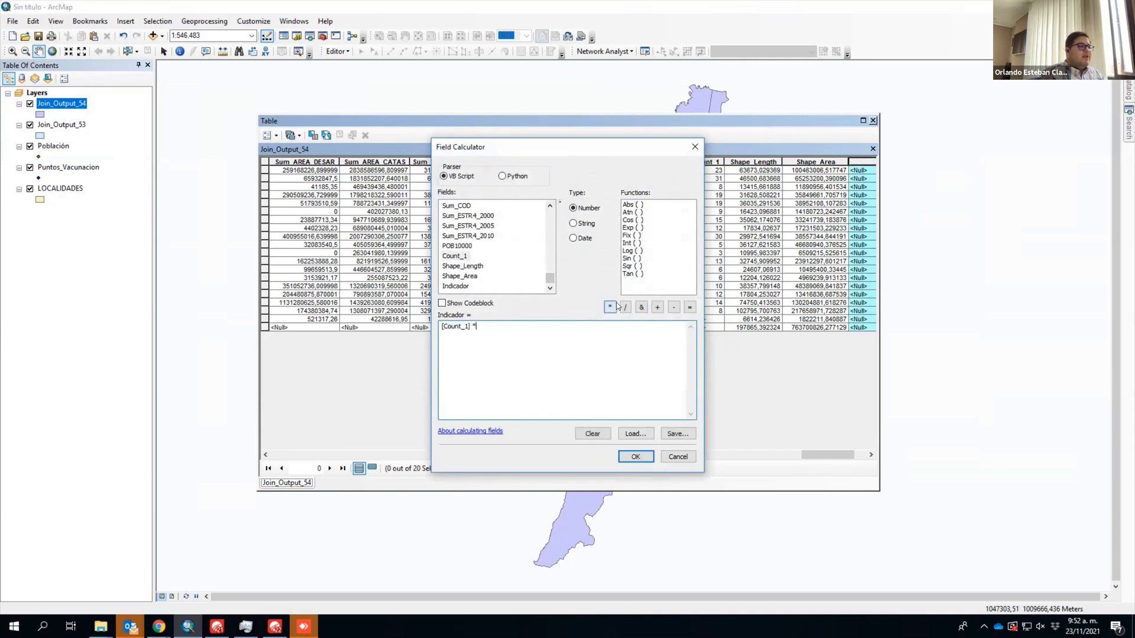
{"action": "key", "text": "BackSpace"}
{"action": "left_click", "coordinate": [623, 308]}
{"action": "double_click", "coordinate": [467, 247]}
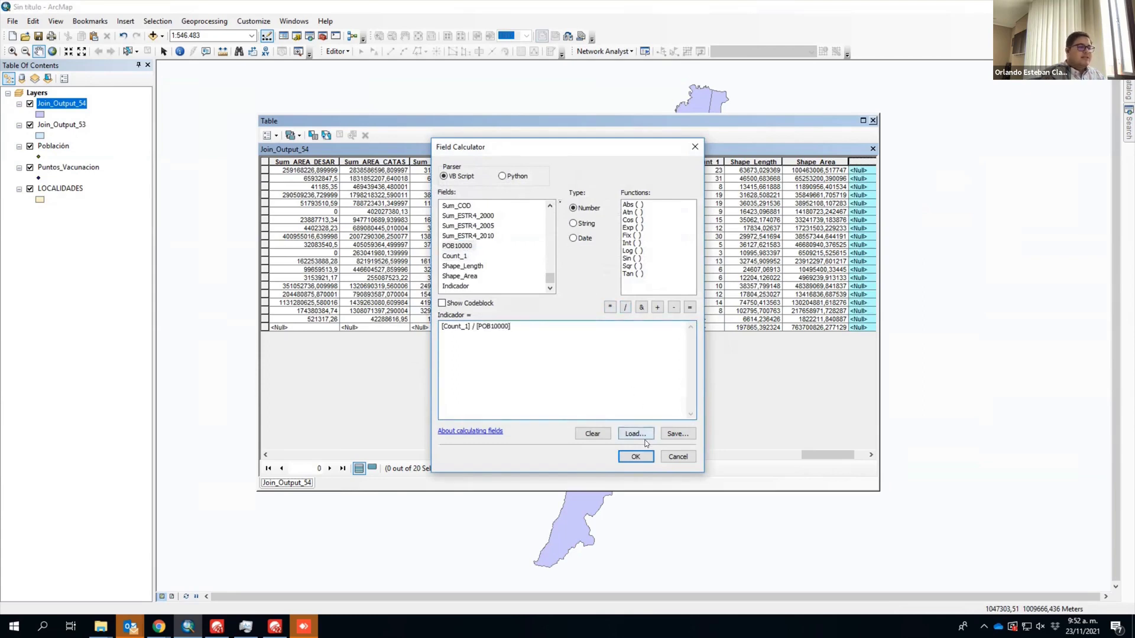
{"action": "left_click", "coordinate": [646, 458]}
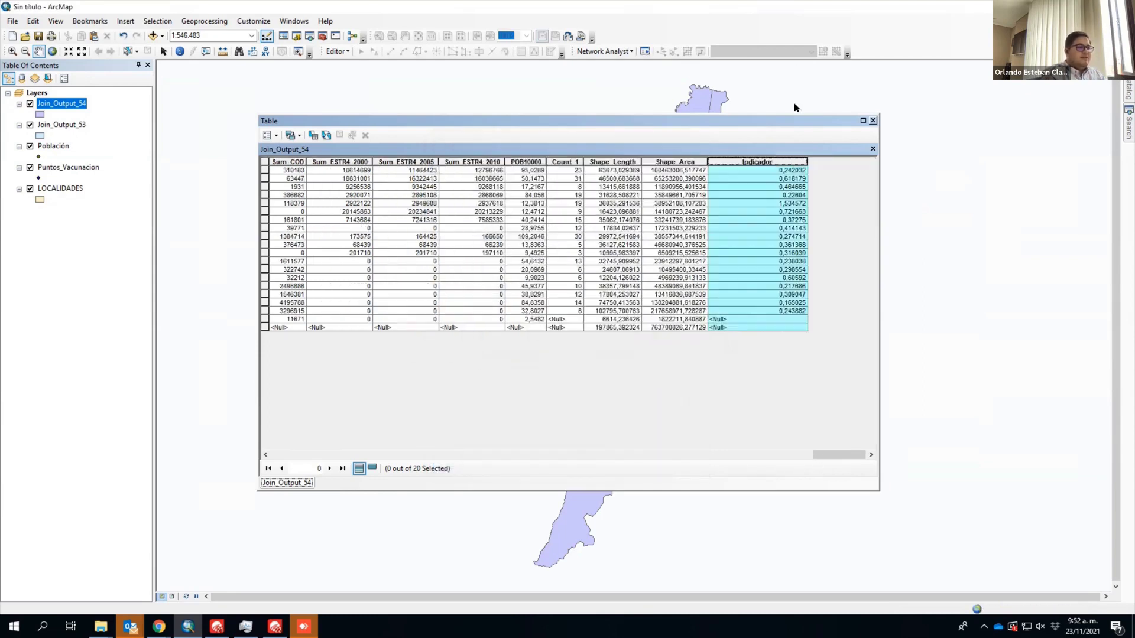
Step: Sort the table by Indicador in descending order, select the second record to check its locality name, and close the table
{"action": "right_click", "coordinate": [796, 163]}
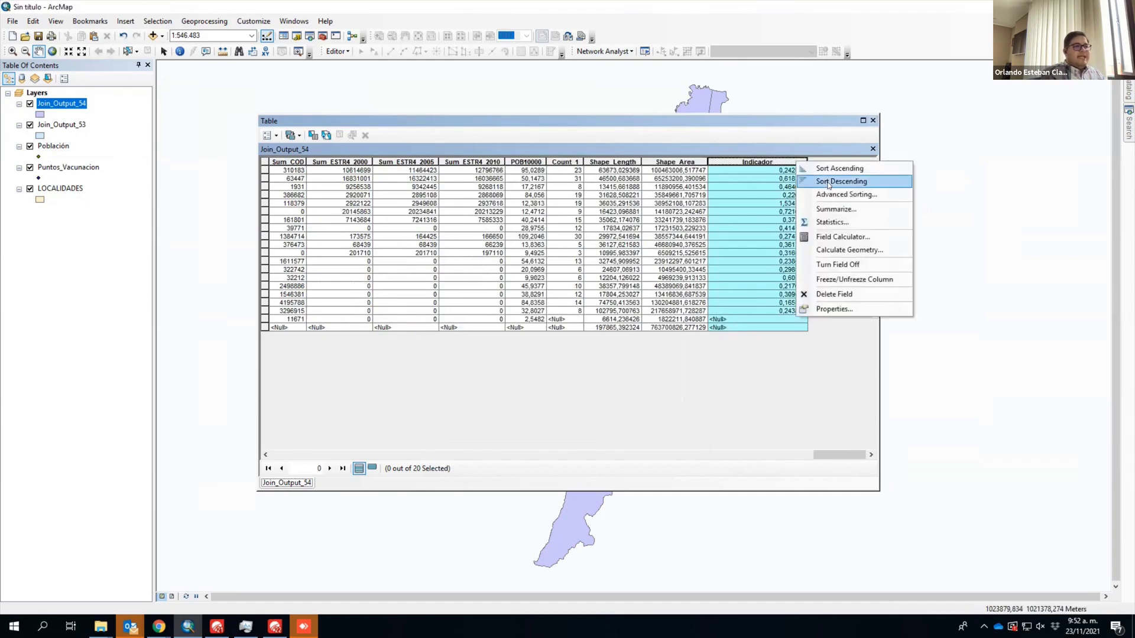
{"action": "left_click", "coordinate": [937, 201]}
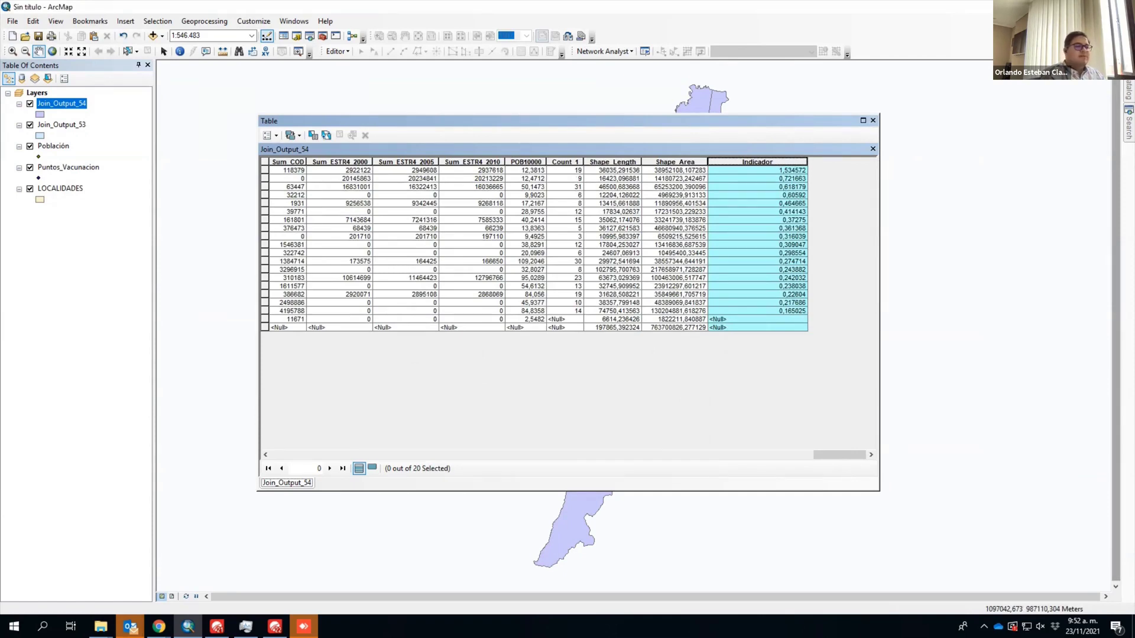
{"action": "left_click", "coordinate": [781, 178]}
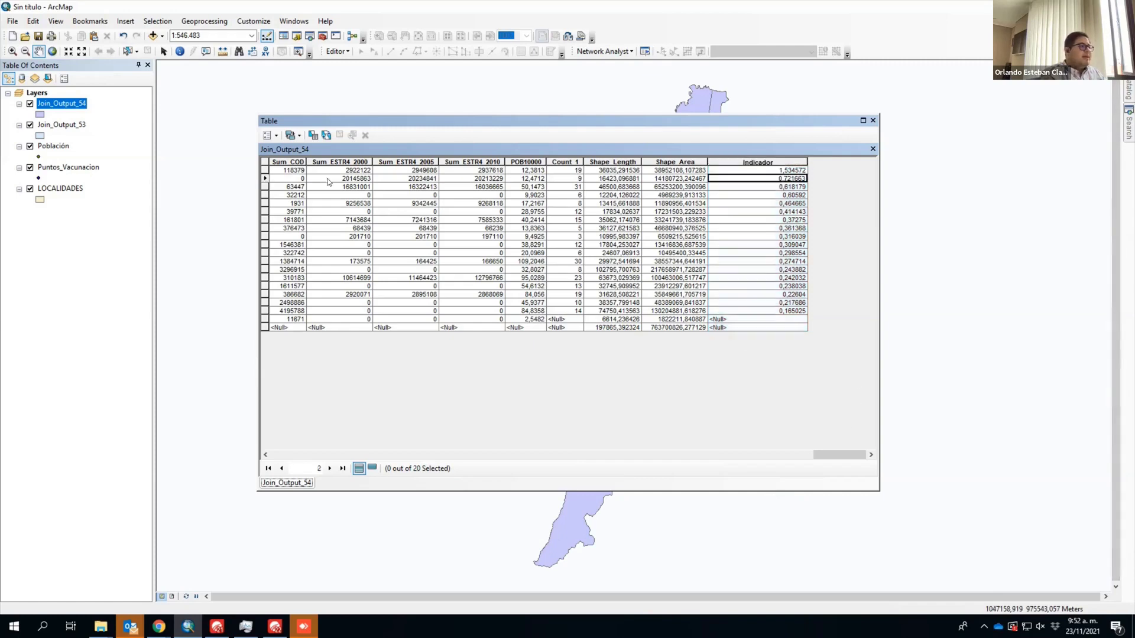
{"action": "left_click", "coordinate": [265, 179]}
{"action": "left_click_drag", "start_coordinate": [837, 455], "coordinate": [316, 441]}
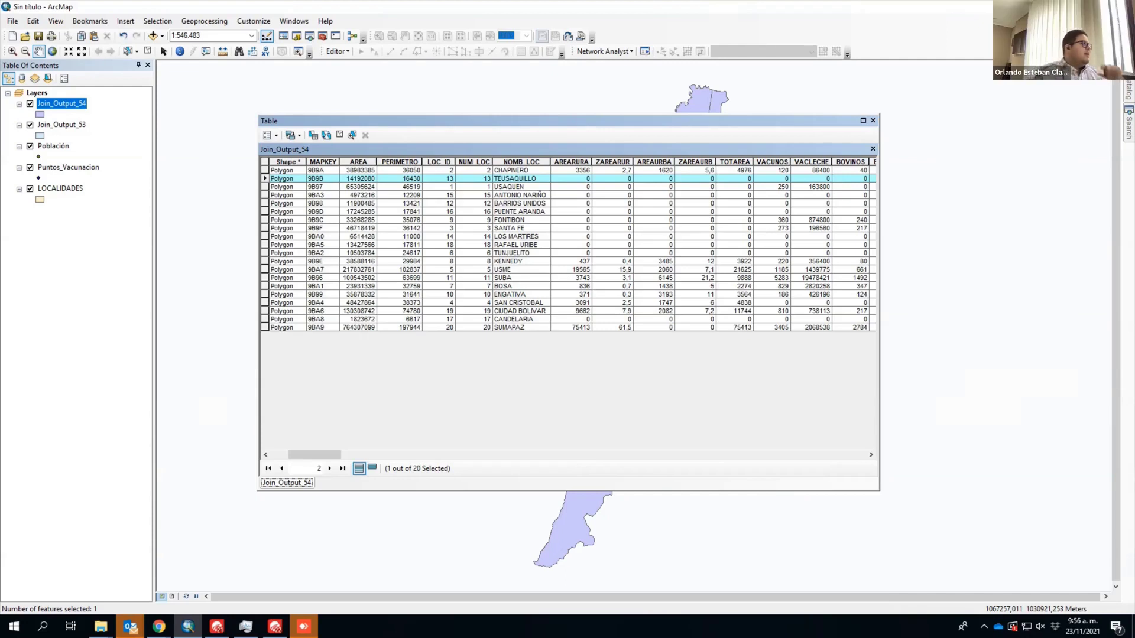
{"action": "left_click", "coordinate": [873, 120]}
Step: Add the Valor_ref layer from DatosParcialGeo202120.gdb to the map and clear the feature selection
{"action": "left_click", "coordinate": [153, 35]}
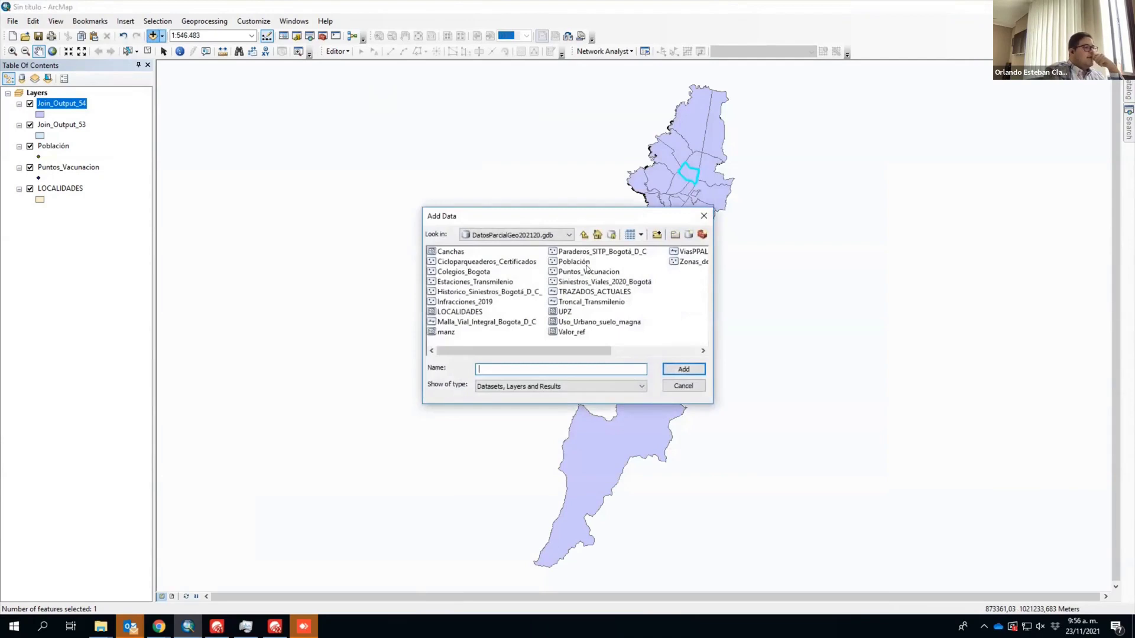
{"action": "double_click", "coordinate": [577, 332]}
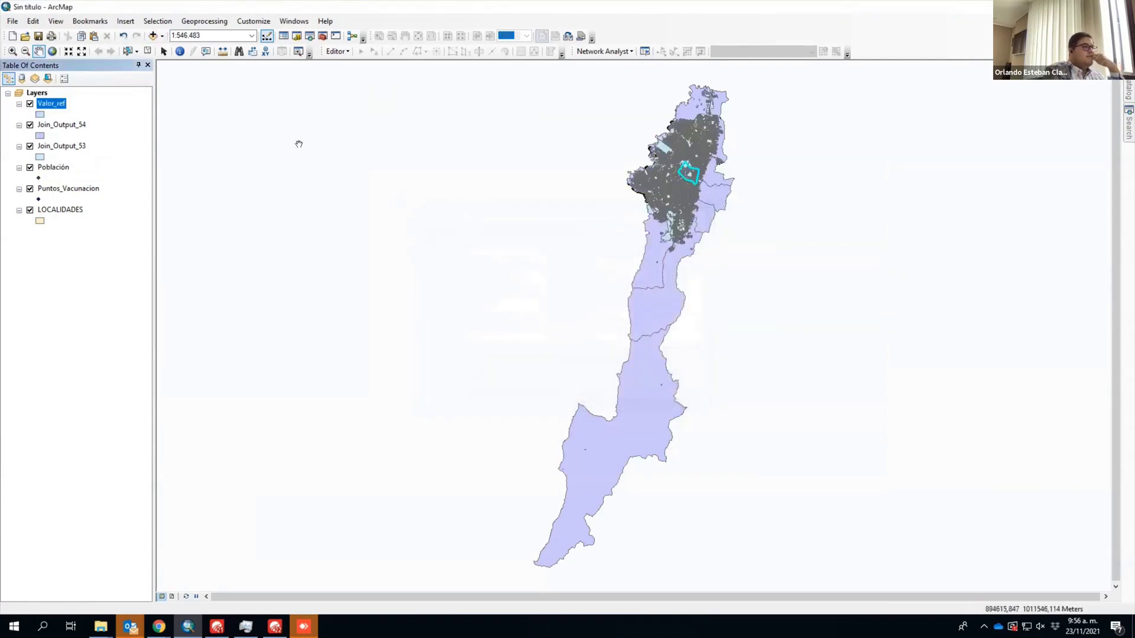
{"action": "left_click", "coordinate": [148, 51]}
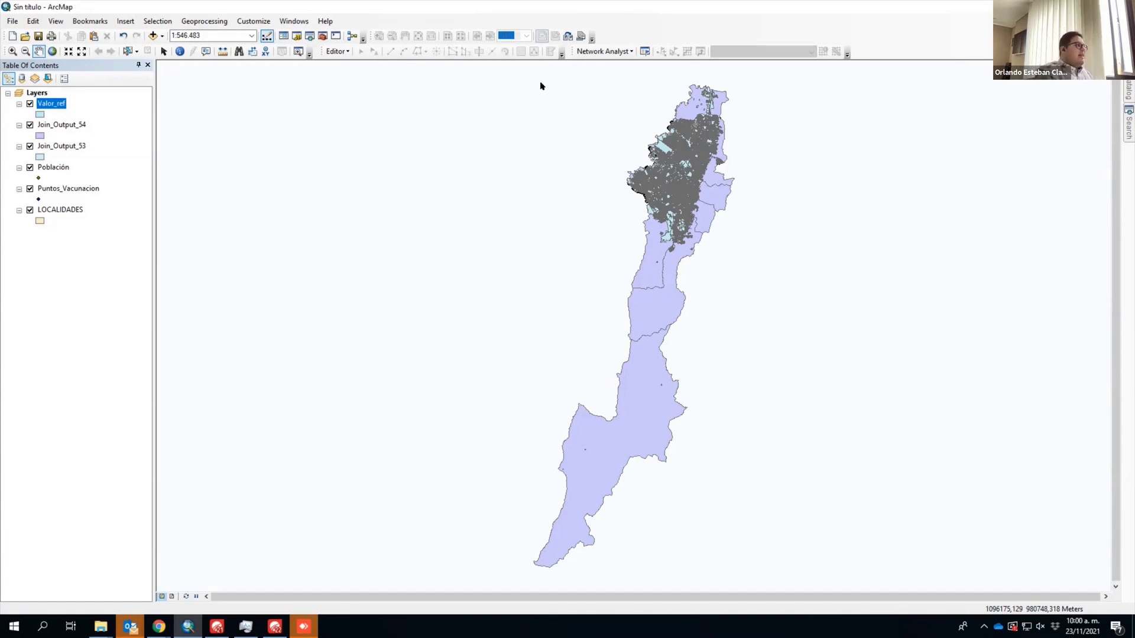
Step: Examine the Valor_ref block polygons up close in the urban area and open the layer's attribute table
{"action": "left_click", "coordinate": [11, 51]}
{"action": "left_click_drag", "start_coordinate": [654, 154], "coordinate": [717, 190]}
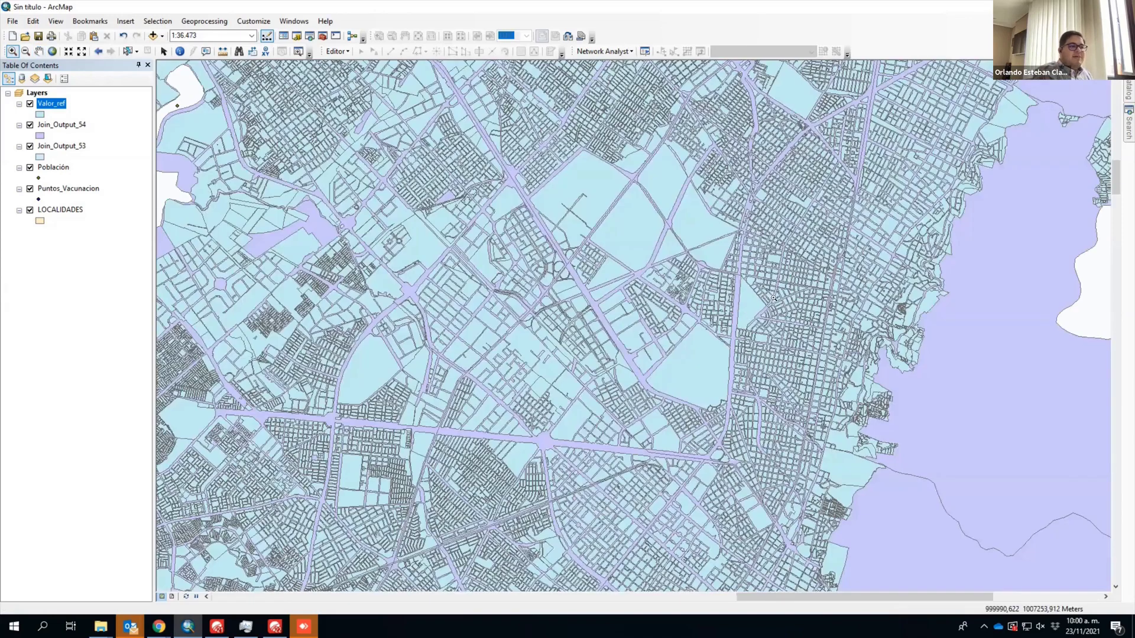
{"action": "left_click_drag", "start_coordinate": [765, 293], "coordinate": [738, 198]}
{"action": "left_click_drag", "start_coordinate": [814, 465], "coordinate": [811, 283]}
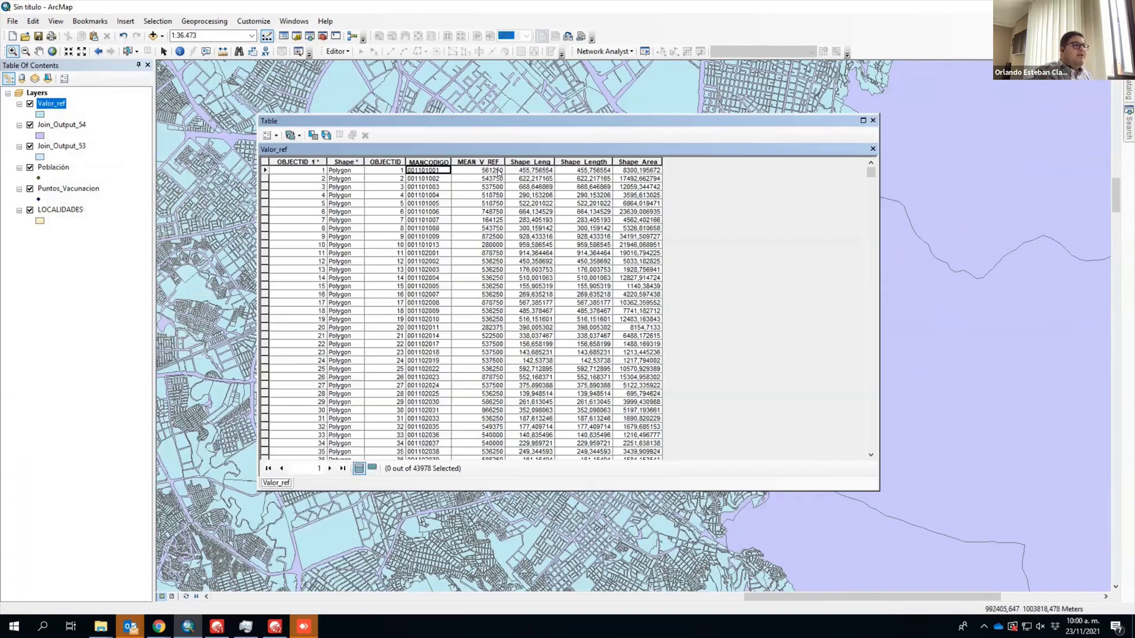
Step: Examine the block codes and the MEAN_V_REF reference values in the Valor_ref attribute table, and close the table
{"action": "left_click", "coordinate": [467, 170]}
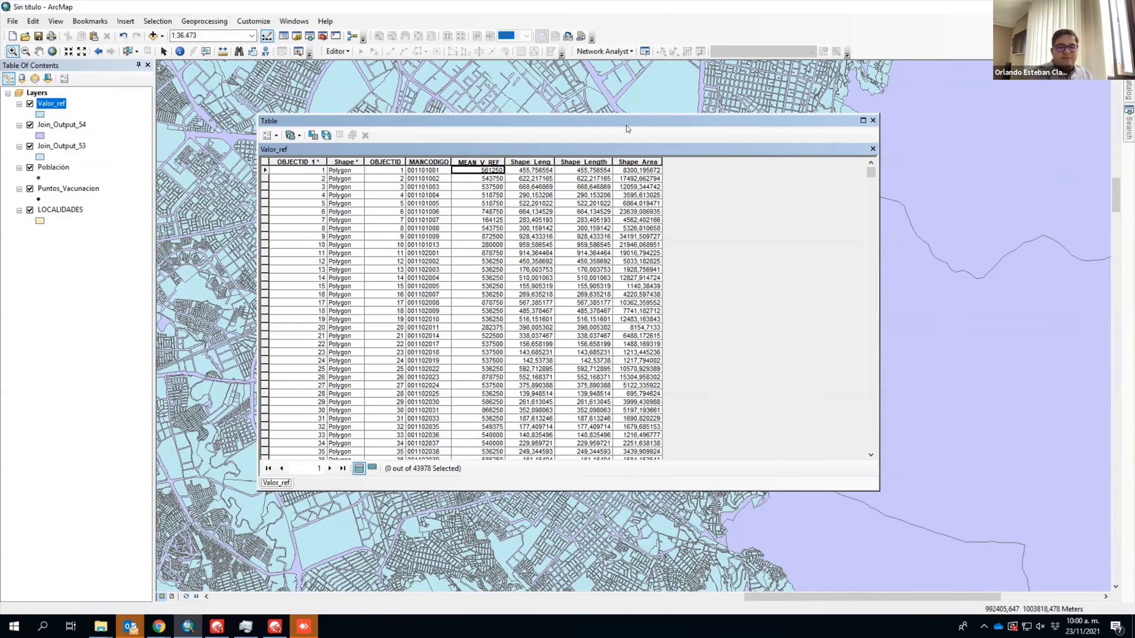
{"action": "left_click_drag", "start_coordinate": [507, 125], "coordinate": [627, 126]}
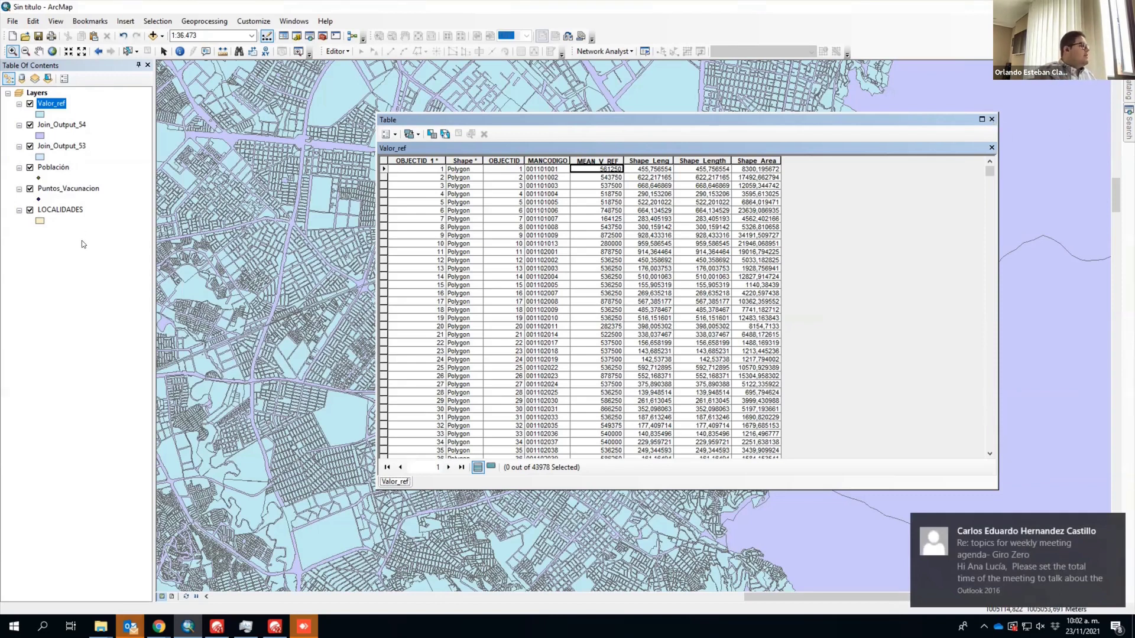
{"action": "left_click", "coordinate": [992, 120]}
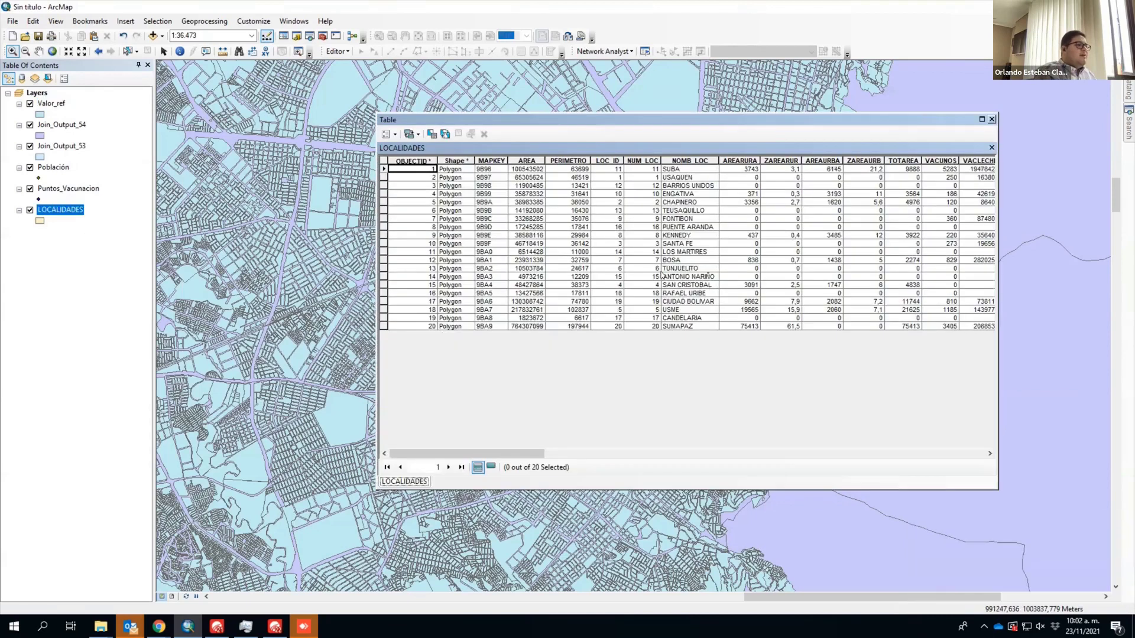
Step: Select the TEUSAQUILLO record in the LOCALIDADES attribute table and try twice to clip Valor_ref with LOCALIDADES as the clip features
{"action": "left_click", "coordinate": [665, 227]}
{"action": "left_click", "coordinate": [665, 211]}
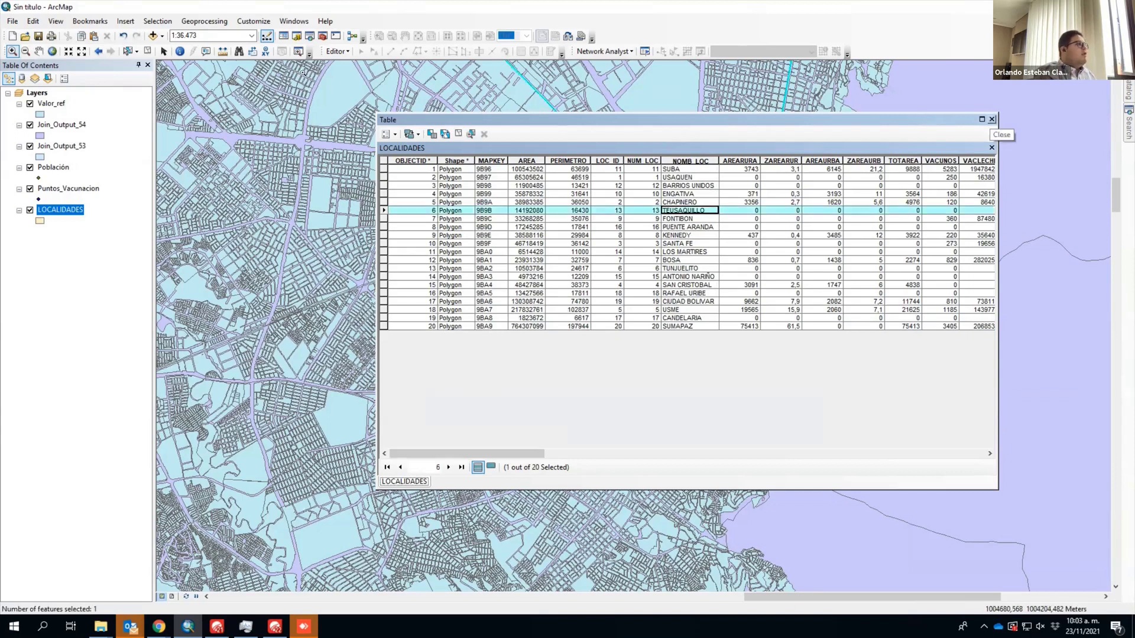
{"action": "left_click", "coordinate": [203, 22]}
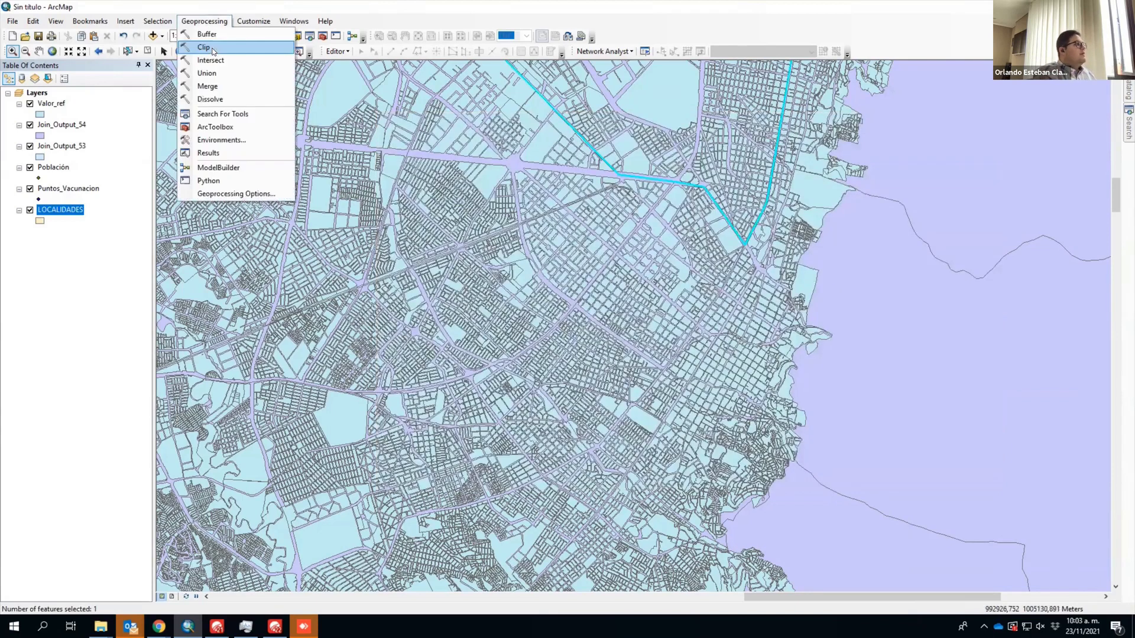
{"action": "left_click", "coordinate": [203, 47]}
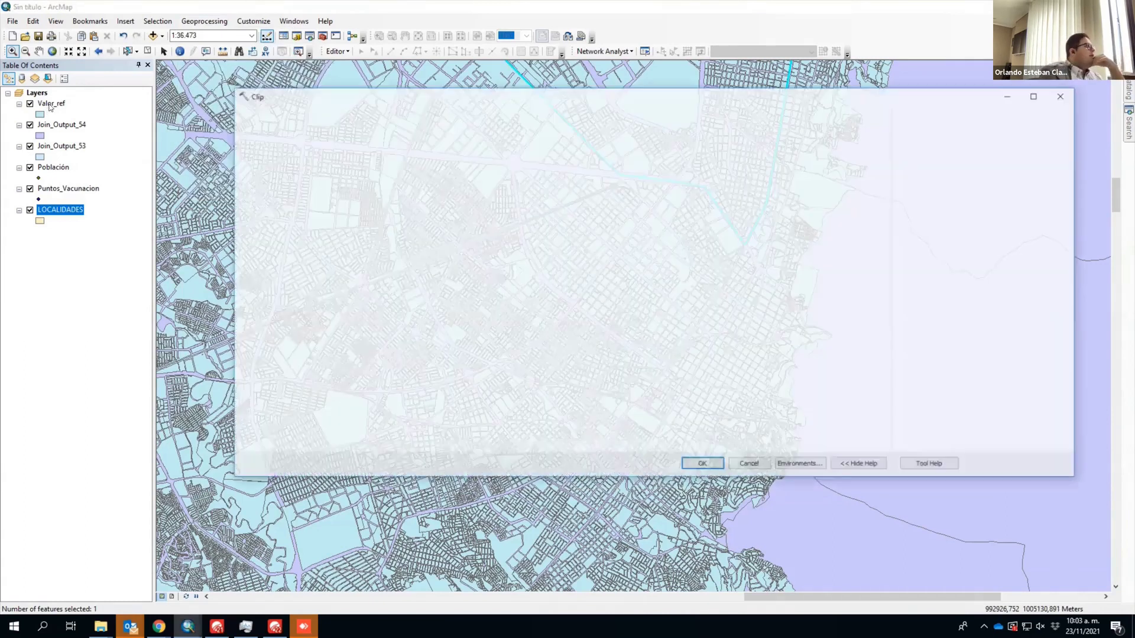
{"action": "left_click_drag", "start_coordinate": [49, 106], "coordinate": [317, 132]}
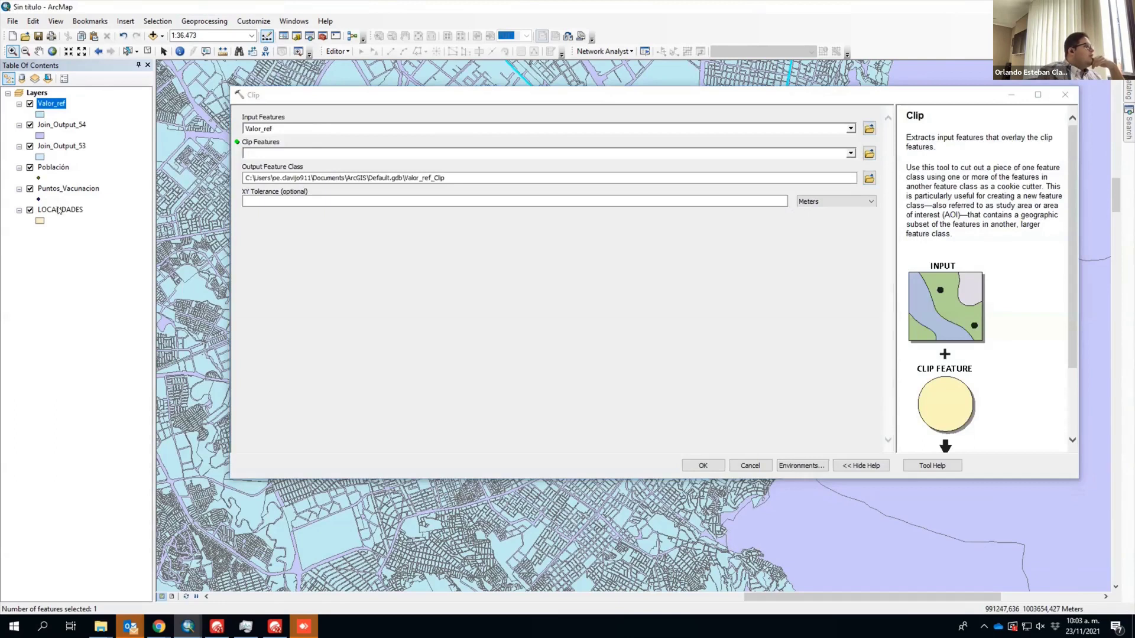
{"action": "left_click", "coordinate": [59, 209]}
{"action": "left_click_drag", "start_coordinate": [406, 153], "coordinate": [406, 154]}
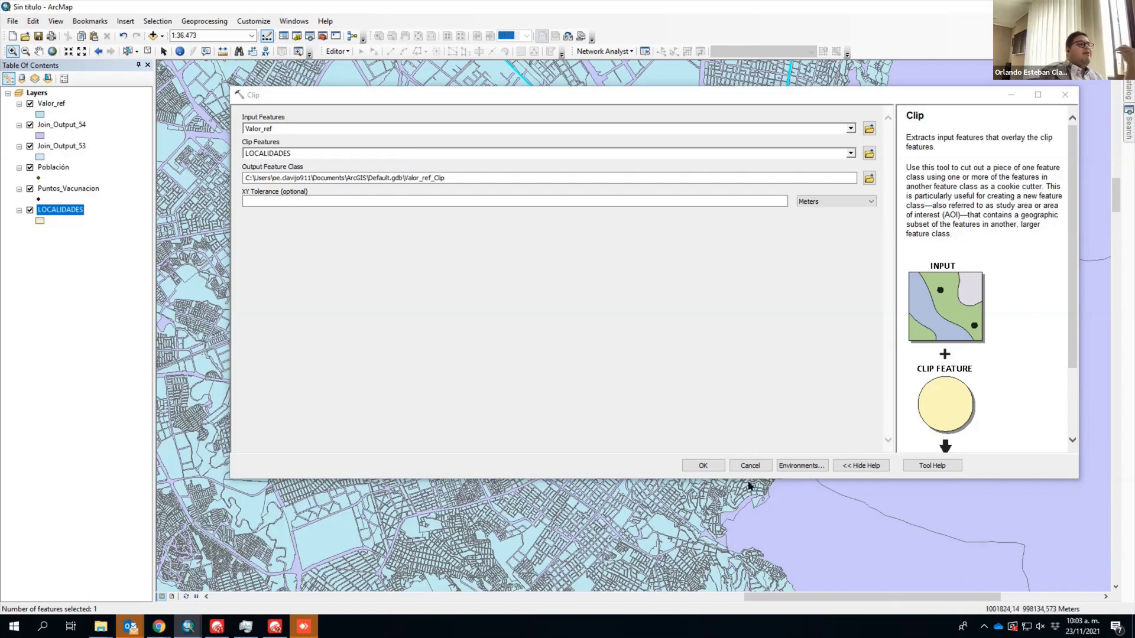
{"action": "left_click", "coordinate": [708, 465]}
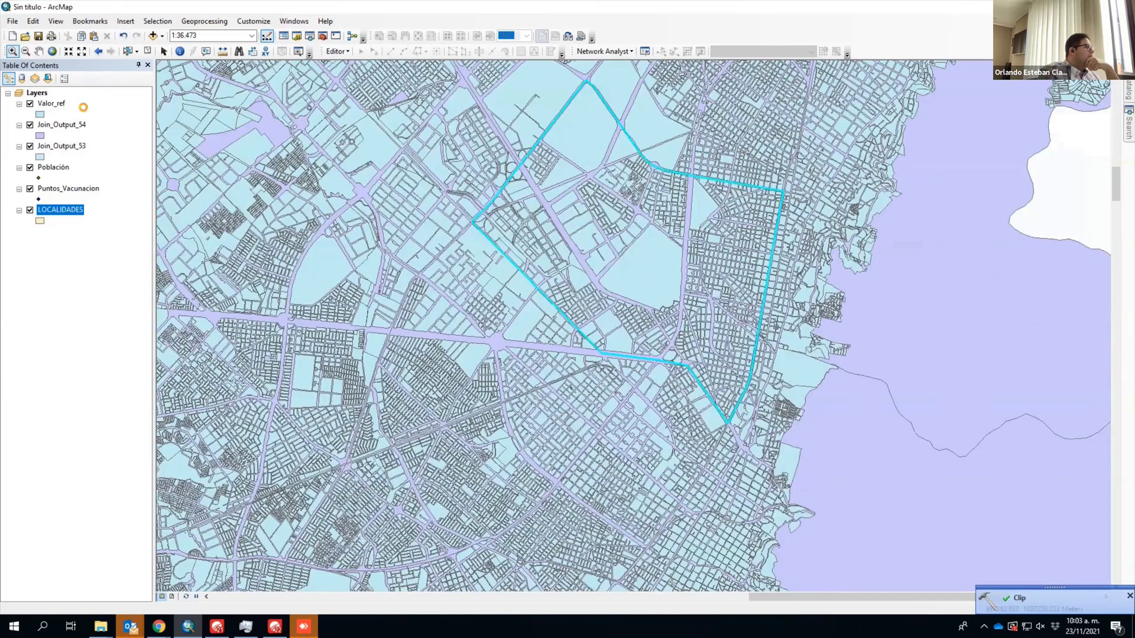
{"action": "left_click_drag", "start_coordinate": [61, 210], "coordinate": [383, 158]}
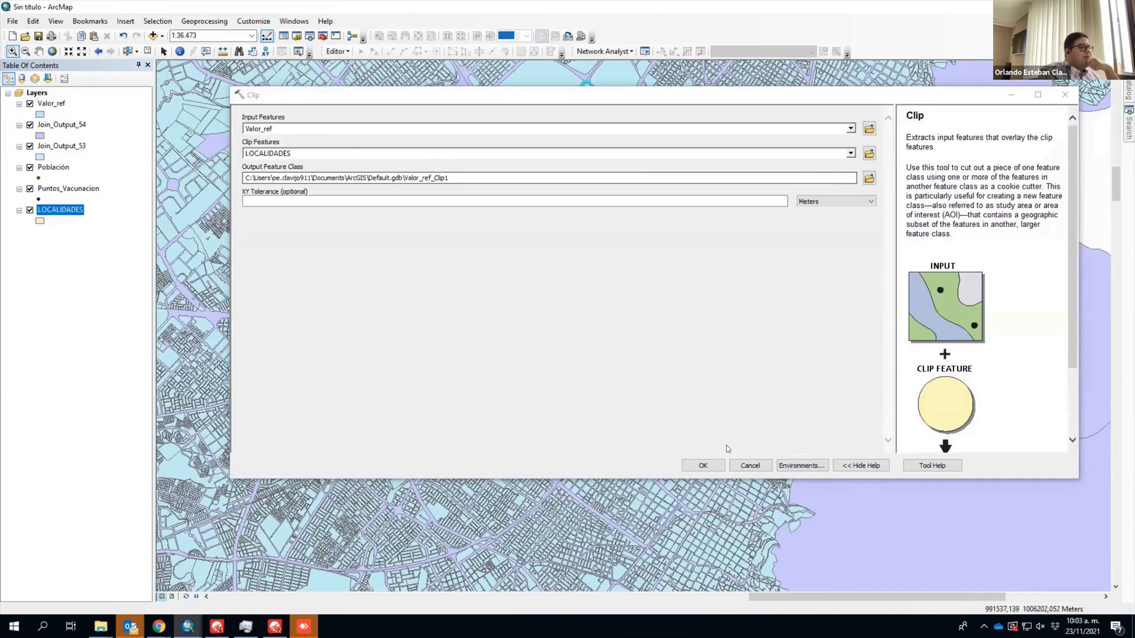
{"action": "left_click", "coordinate": [702, 466]}
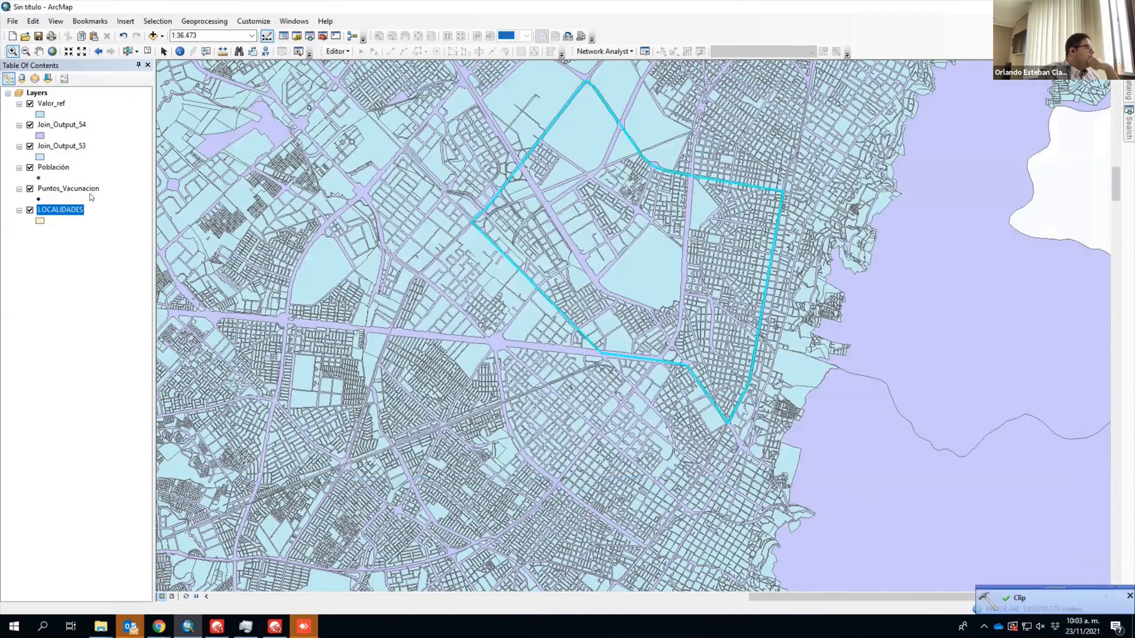
{"action": "left_click", "coordinate": [204, 22]}
{"action": "left_click", "coordinate": [209, 34]}
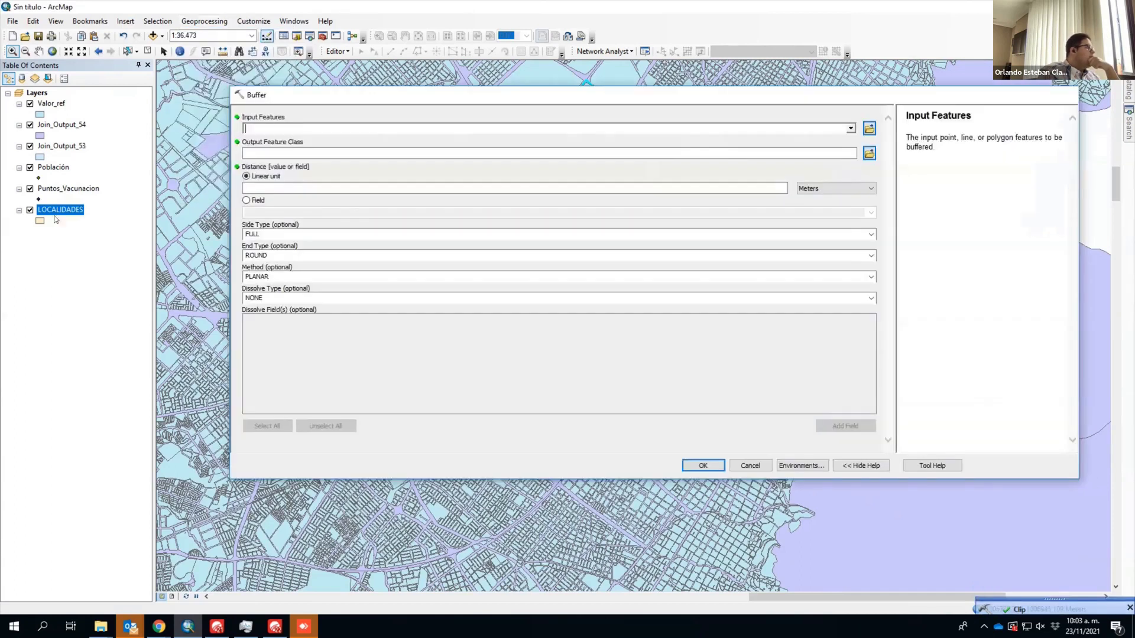
{"action": "key", "text": "Escape"}
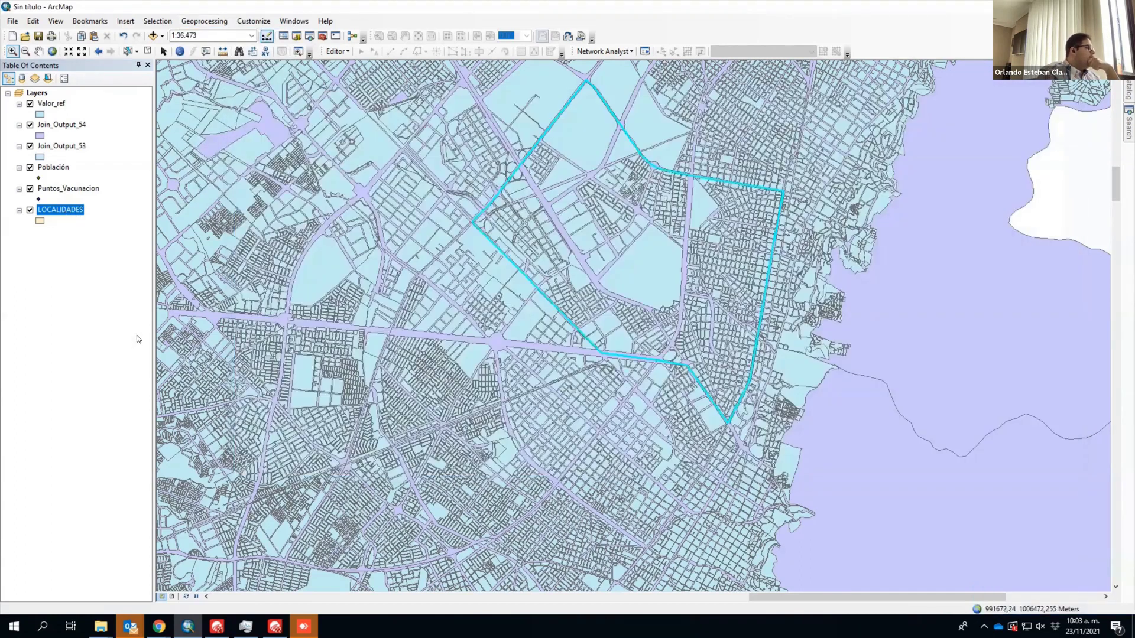
Step: Create a separate layer from the selected Teusaquillo feature of LOCALIDADES
{"action": "right_click", "coordinate": [65, 210]}
{"action": "mouse_move", "coordinate": [148, 329]}
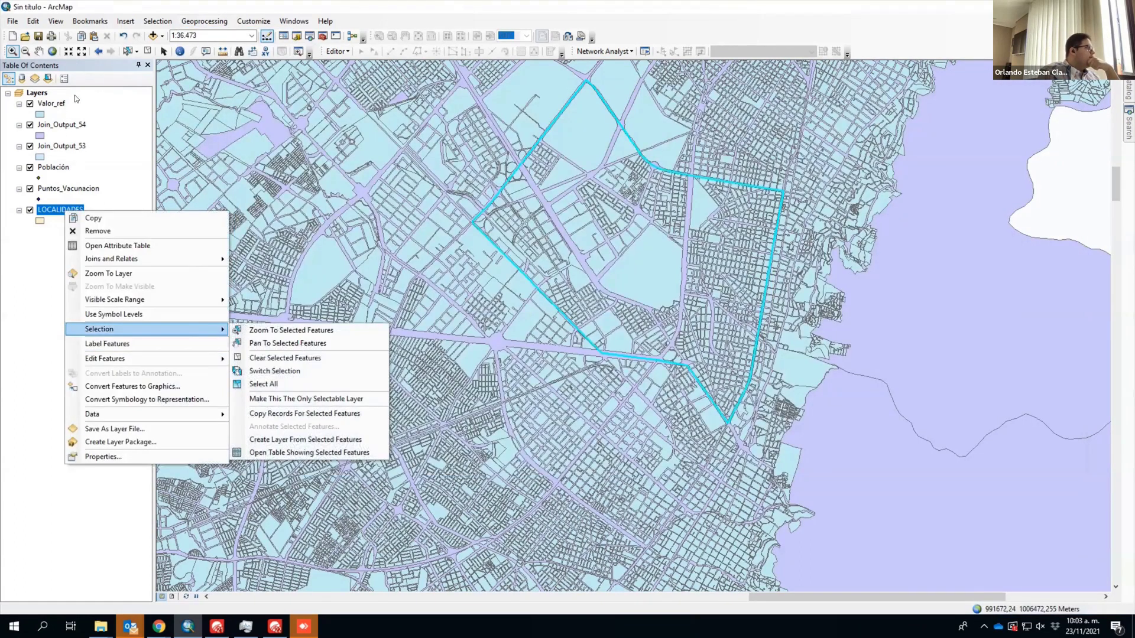
{"action": "left_click", "coordinate": [283, 439]}
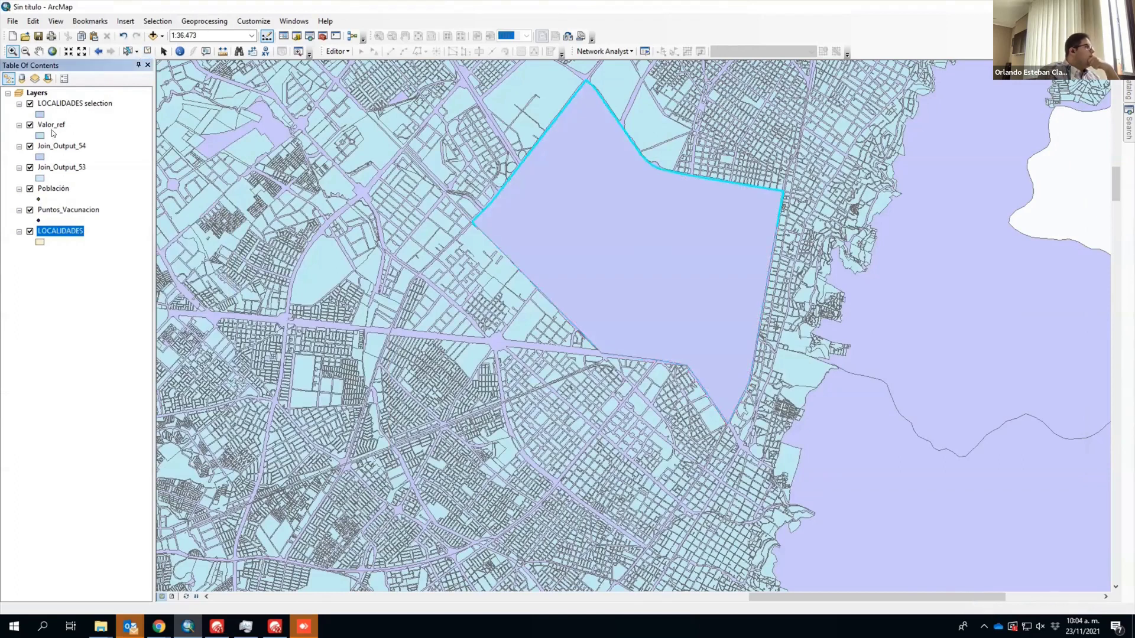
Step: Try to clip Valor_ref using the LOCALIDADES selection layer as the clip features
{"action": "left_click", "coordinate": [203, 21]}
{"action": "left_click", "coordinate": [212, 46]}
{"action": "left_click_drag", "start_coordinate": [52, 125], "coordinate": [331, 129]}
{"action": "left_click_drag", "start_coordinate": [75, 104], "coordinate": [308, 153]}
{"action": "left_click", "coordinate": [707, 465]}
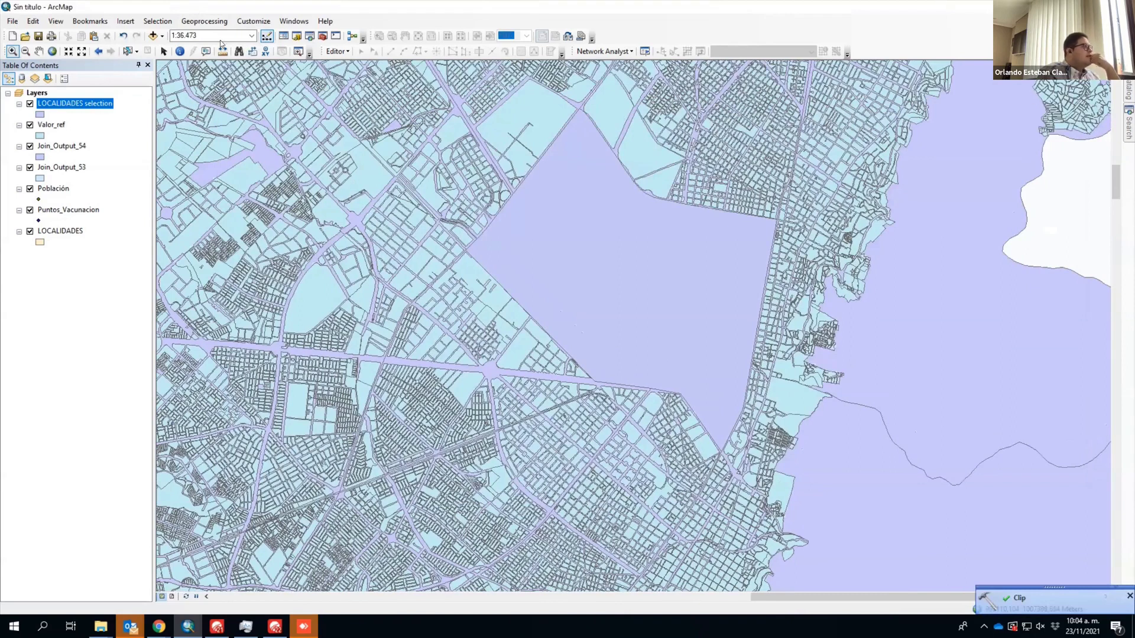
Step: Try to intersect Valor_ref with the LOCALIDADES selection layer
{"action": "left_click", "coordinate": [207, 23]}
{"action": "left_click", "coordinate": [244, 60]}
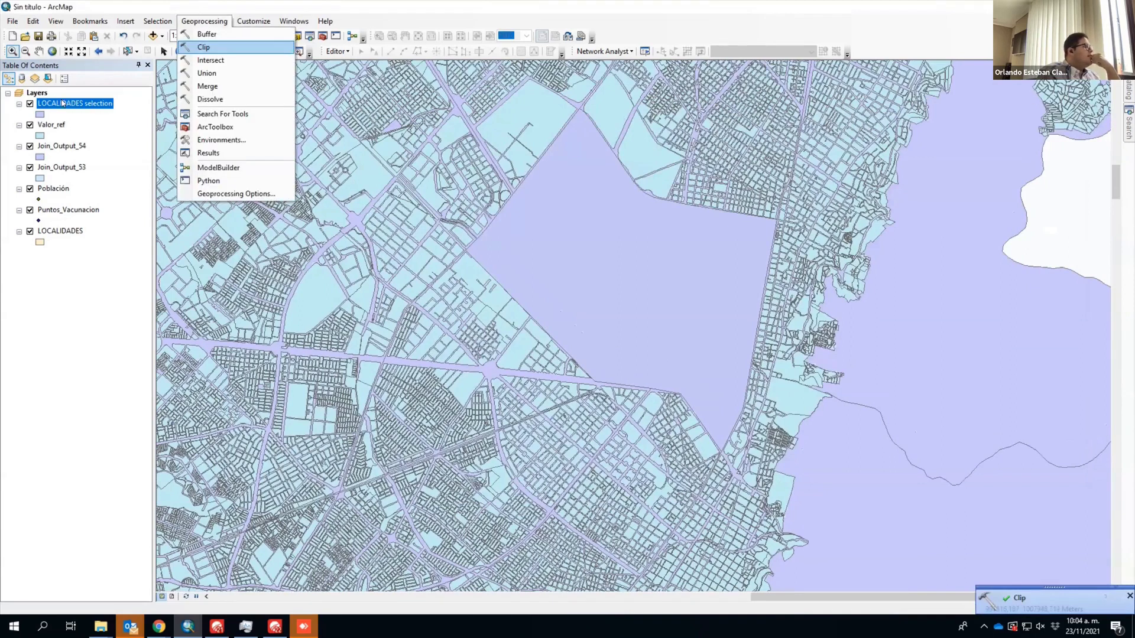
{"action": "left_click_drag", "start_coordinate": [55, 125], "coordinate": [383, 127]}
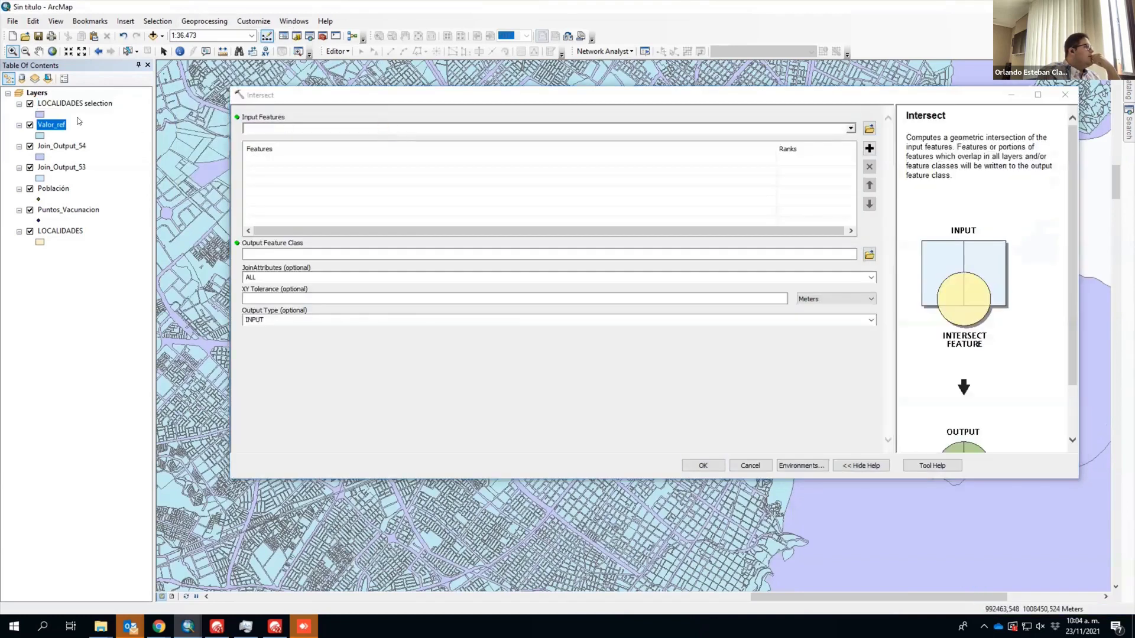
{"action": "left_click_drag", "start_coordinate": [89, 105], "coordinate": [501, 158]}
{"action": "left_click", "coordinate": [707, 466]}
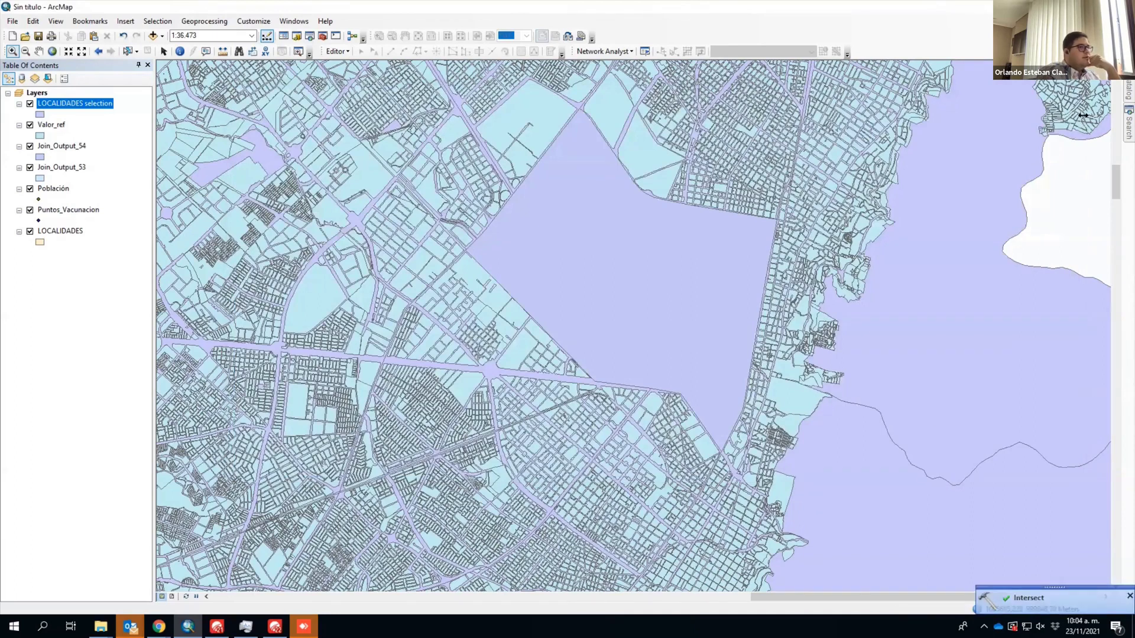
Step: Check the environments and outputs of the Intersect run in the geoprocessing results, and close them
{"action": "left_click", "coordinate": [1028, 598]}
{"action": "double_click", "coordinate": [458, 130]}
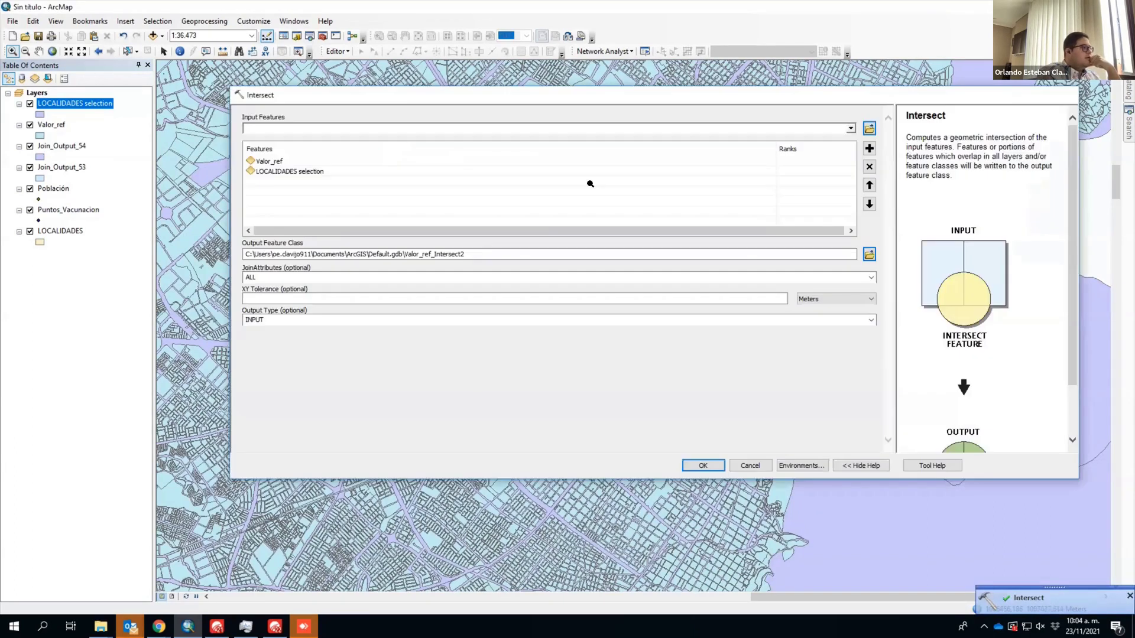
{"action": "key", "text": "Escape"}
{"action": "left_click", "coordinate": [407, 165]}
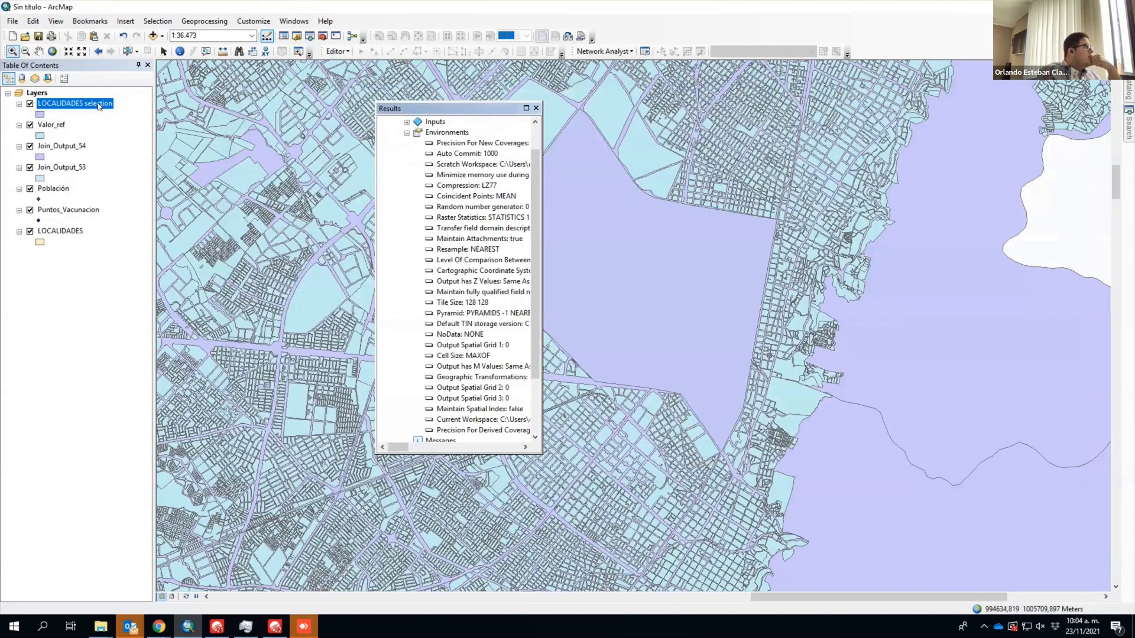
{"action": "left_click", "coordinate": [407, 133]}
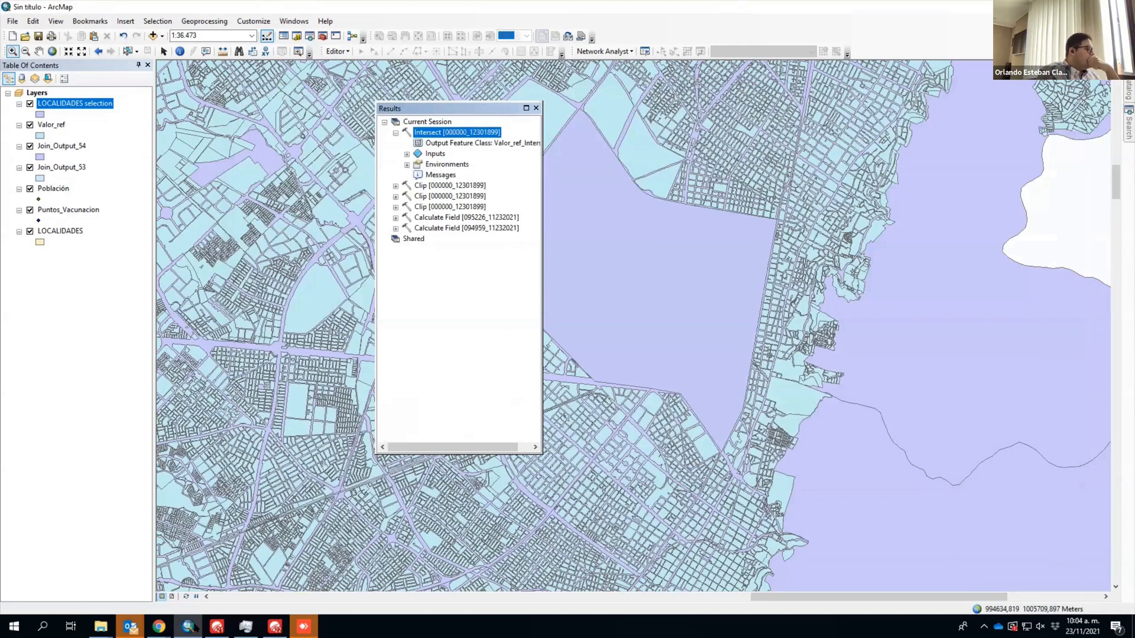
{"action": "left_click", "coordinate": [536, 109]}
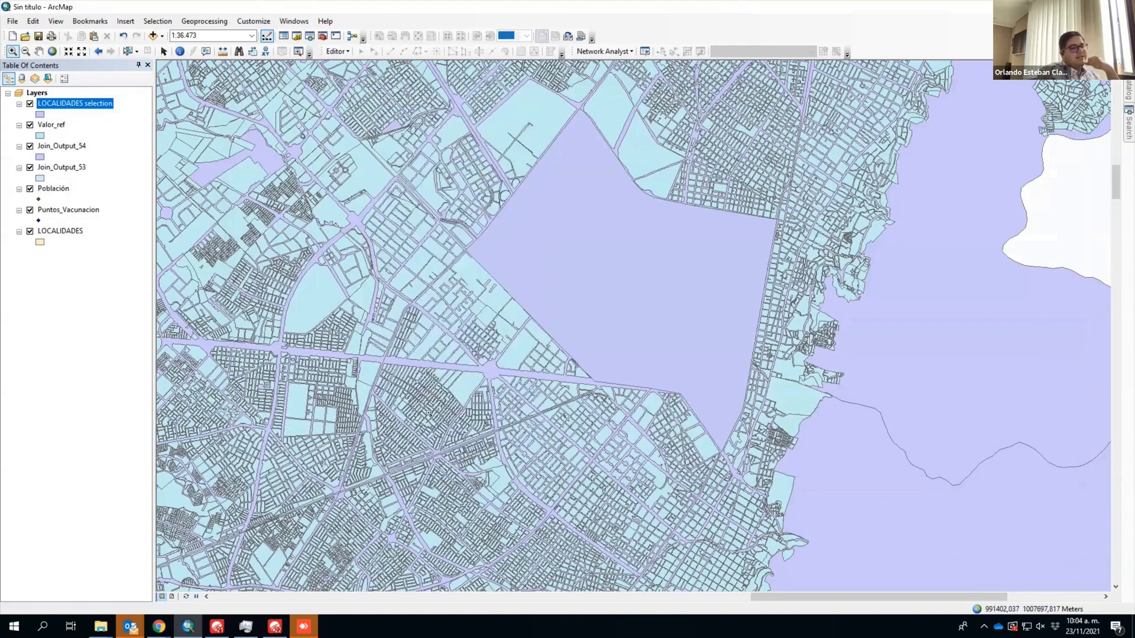
Step: Start a second ArcMap session
{"action": "right_click", "coordinate": [188, 627]}
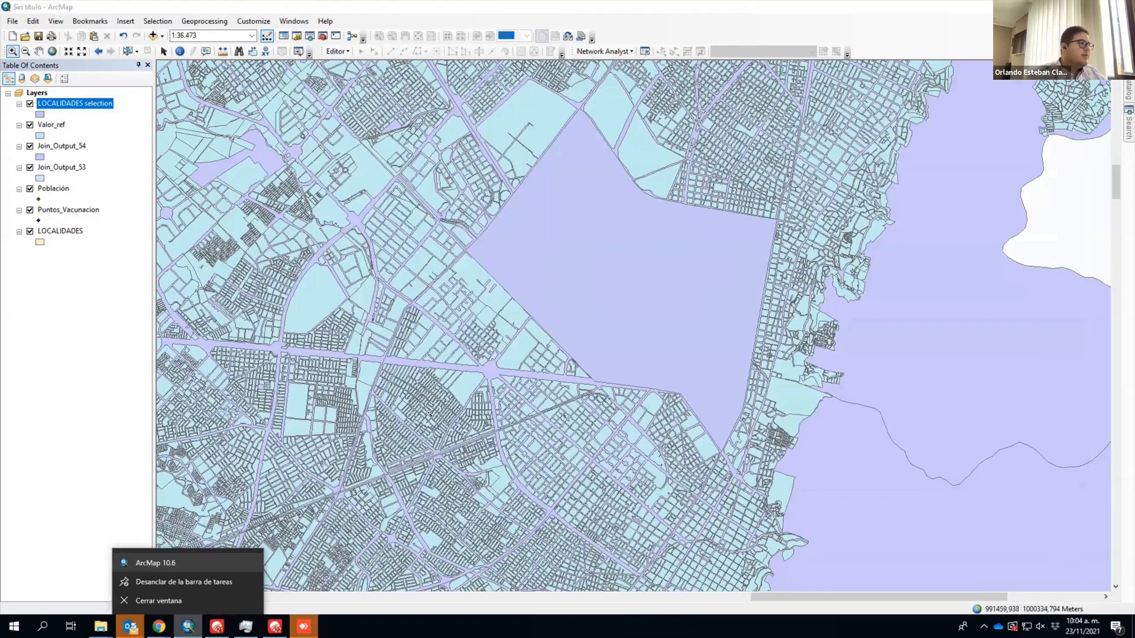
{"action": "left_click", "coordinate": [158, 563]}
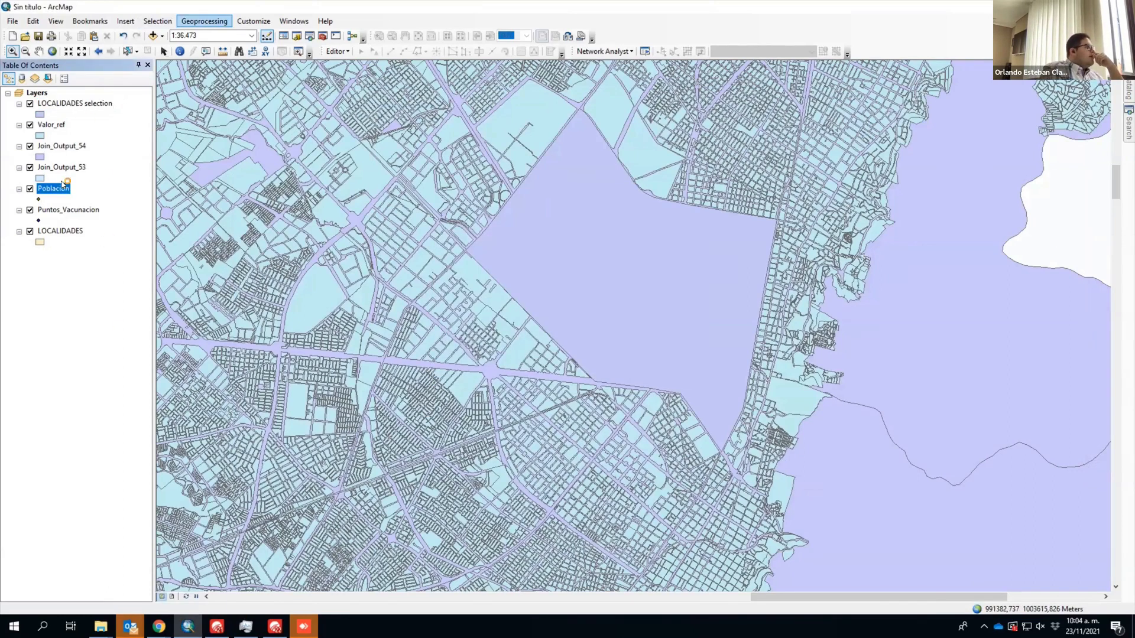
Step: In the old map, try to buffer Puntos_Vacunacion by 100 meters and look for the buffer output around the city
{"action": "left_click", "coordinate": [204, 21]}
{"action": "left_click", "coordinate": [206, 35]}
{"action": "left_click_drag", "start_coordinate": [70, 210], "coordinate": [300, 132]}
{"action": "left_click", "coordinate": [693, 189]}
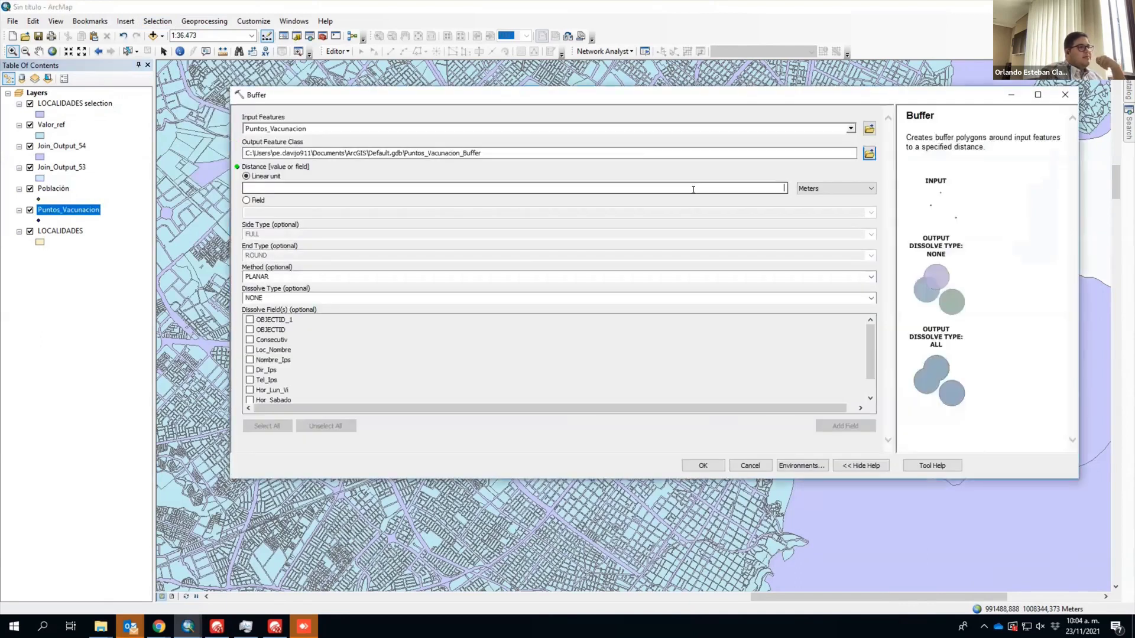
{"action": "type", "text": "100"}
{"action": "left_click", "coordinate": [704, 466]}
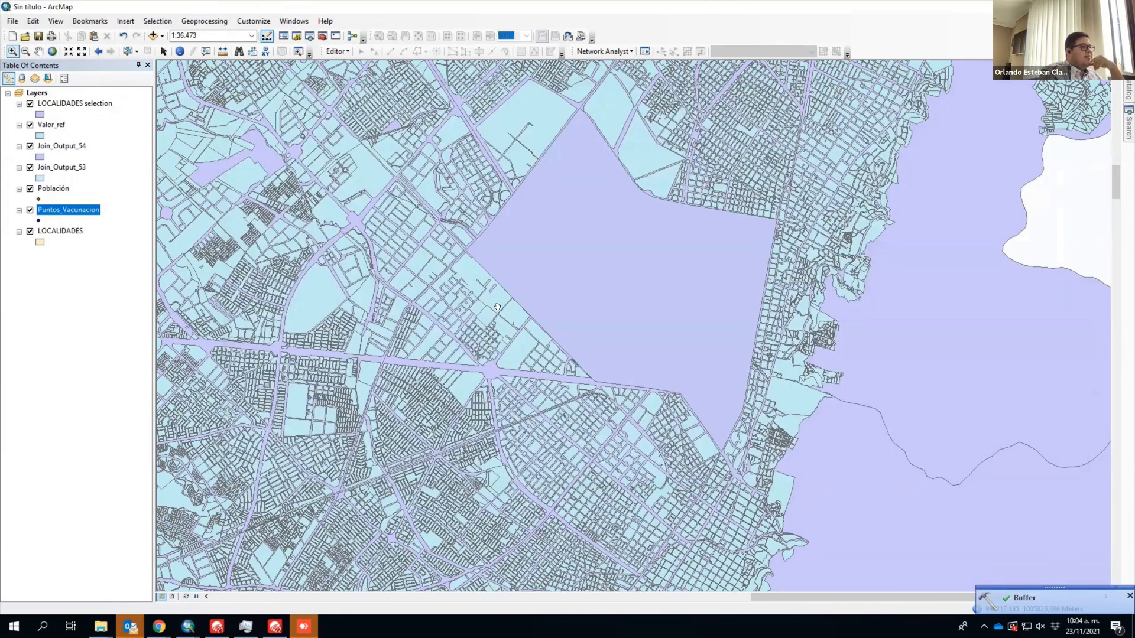
{"action": "scroll", "coordinate": [497, 306], "scroll_direction": "up", "scroll_amount": 3}
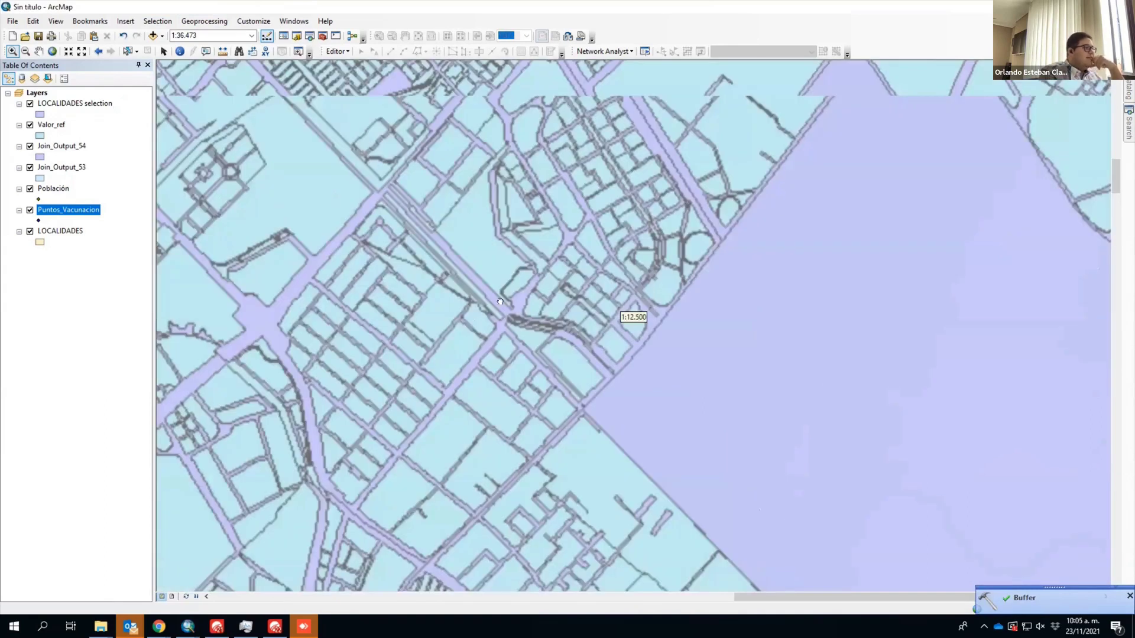
{"action": "scroll", "coordinate": [500, 302], "scroll_direction": "down", "scroll_amount": 6}
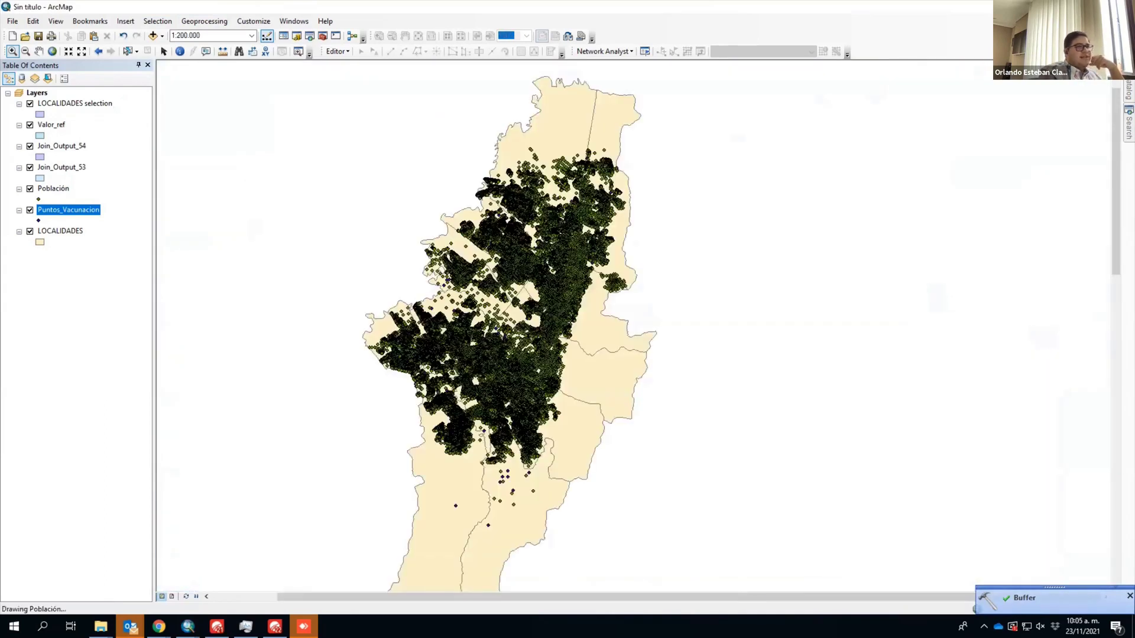
Step: Close the old map without saving its changes and dismiss the getting-started dialog of the new ArcMap session
{"action": "left_click", "coordinate": [1121, 7]}
{"action": "left_click", "coordinate": [583, 342]}
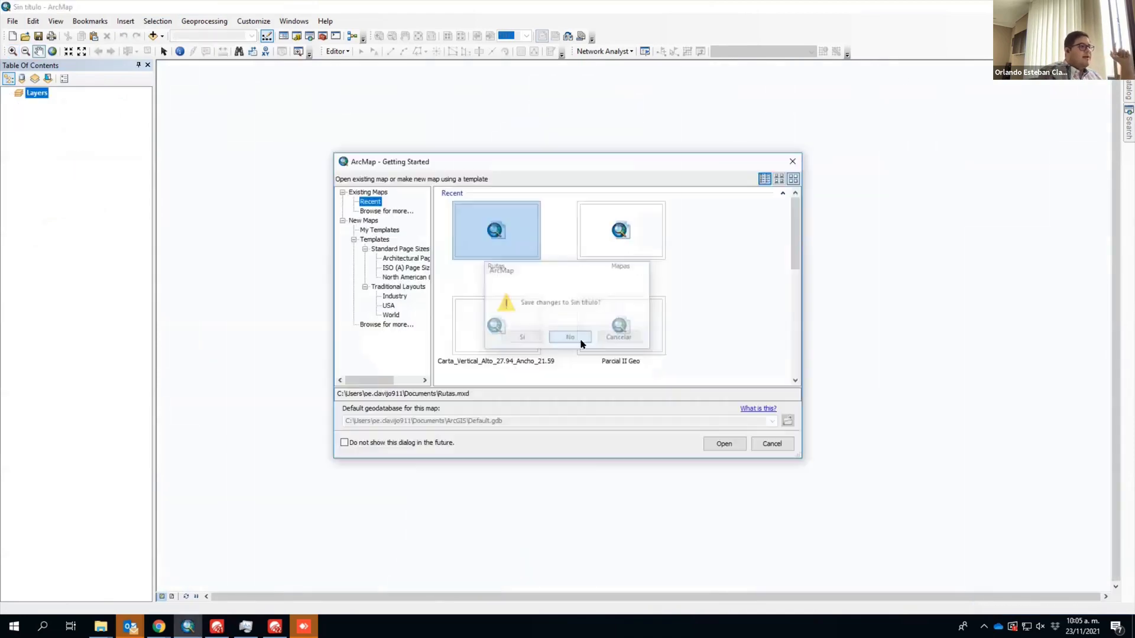
{"action": "left_click", "coordinate": [795, 159]}
Step: Add Valor_ref, LOCALIDADES, Población and Estaciones_Transmilenio from DatosParcialGeo202120.gdb to the empty map
{"action": "left_click", "coordinate": [152, 35]}
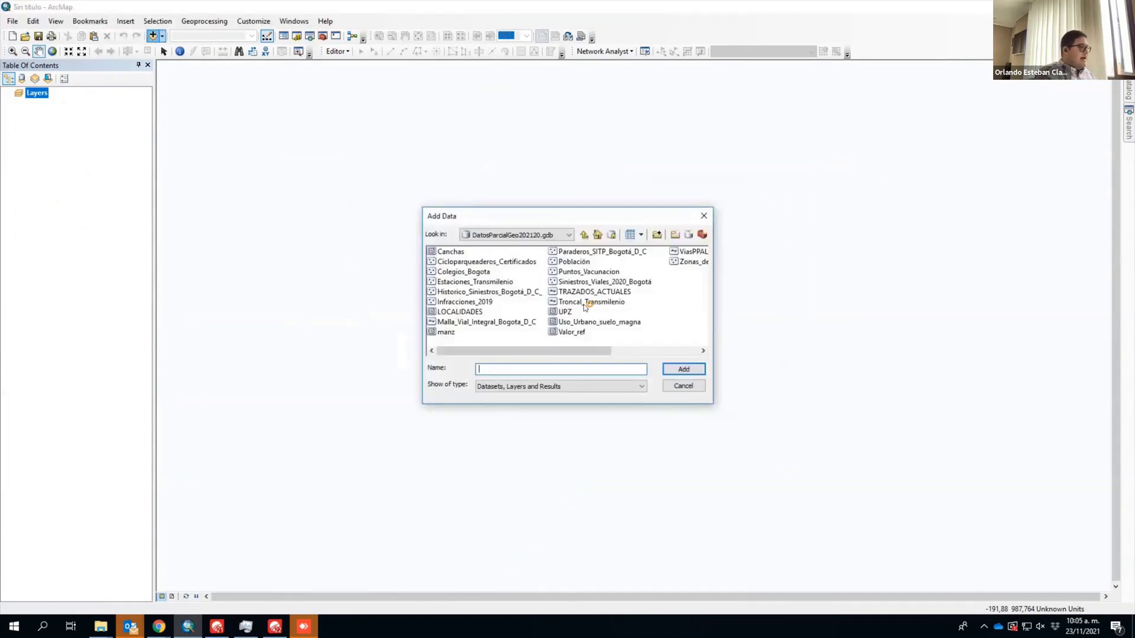
{"action": "left_click", "coordinate": [569, 332]}
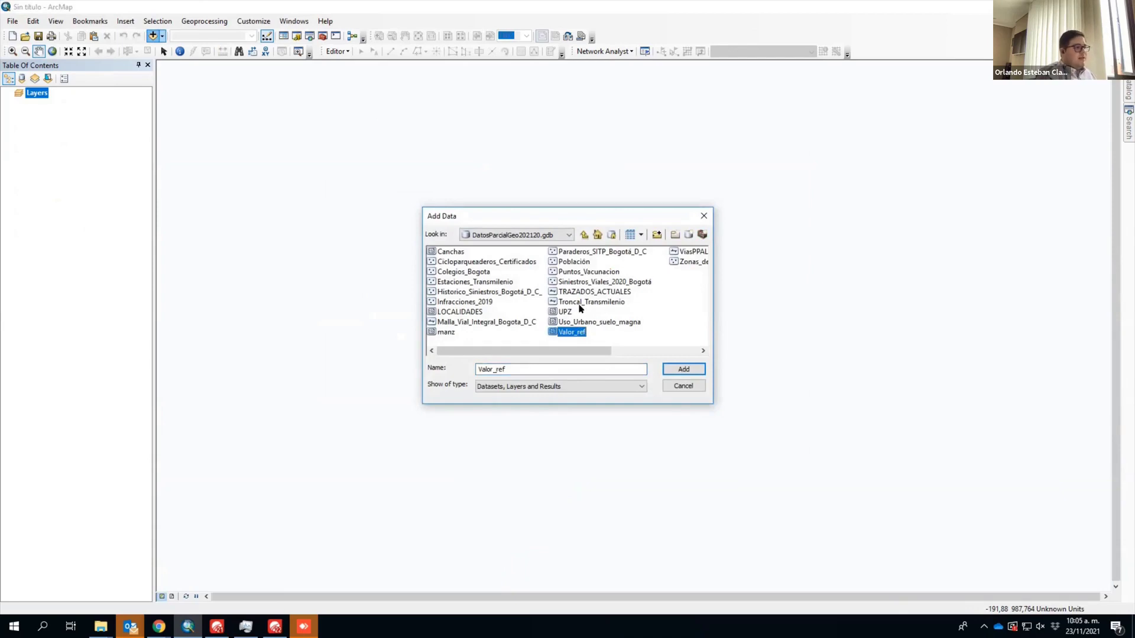
{"action": "left_click", "coordinate": [480, 313], "text": "ctrl"}
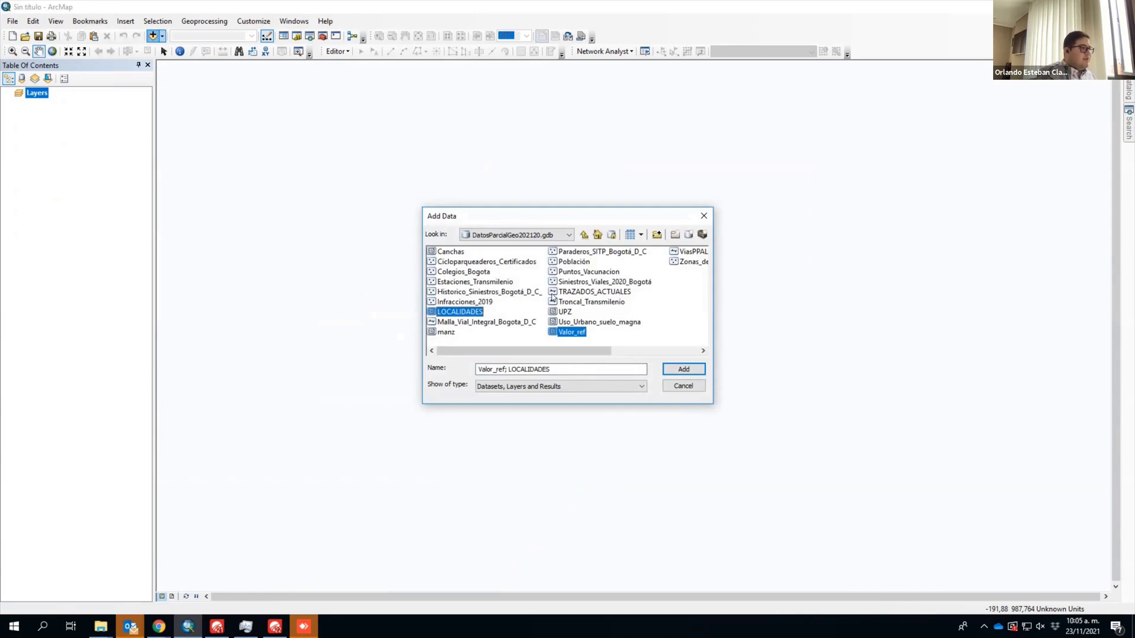
{"action": "left_click", "coordinate": [577, 262], "text": "ctrl"}
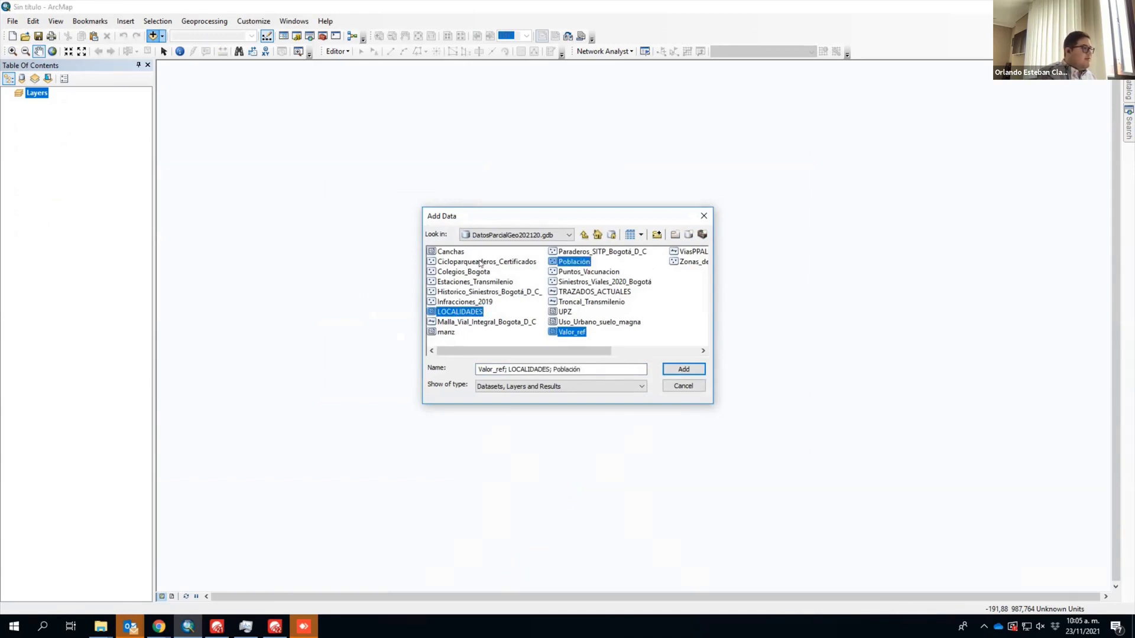
{"action": "left_click", "coordinate": [479, 281], "text": "ctrl"}
{"action": "left_click", "coordinate": [684, 370]}
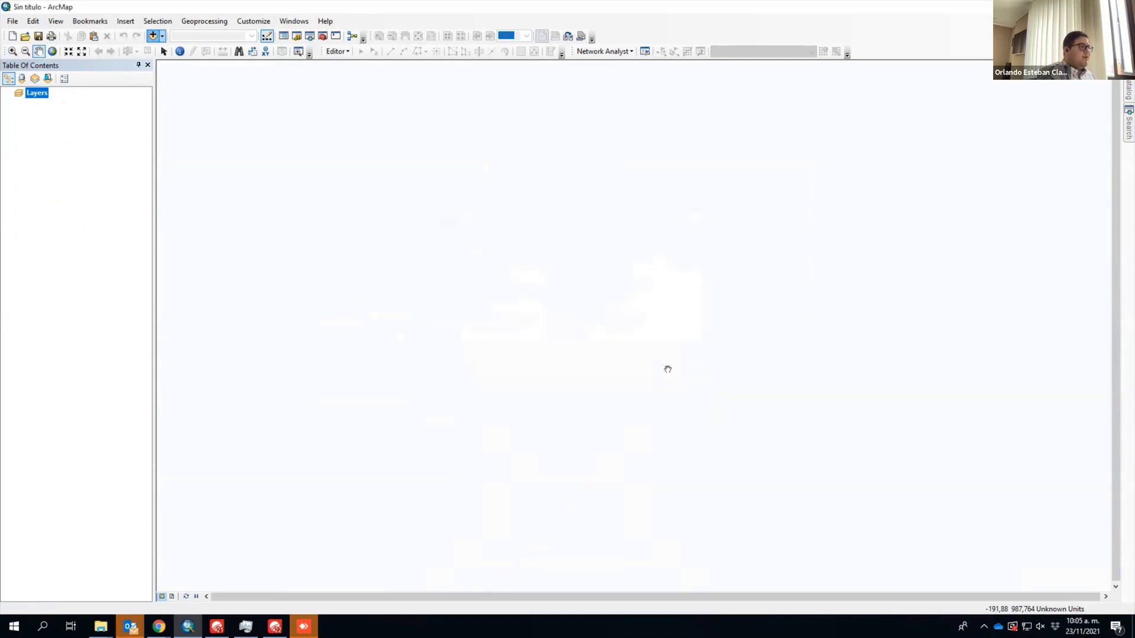
Step: Buffer the Estaciones_Transmilenio layer by a linear distance in meters, leaving the default output and dissolve type NONE
{"action": "left_click", "coordinate": [92, 133]}
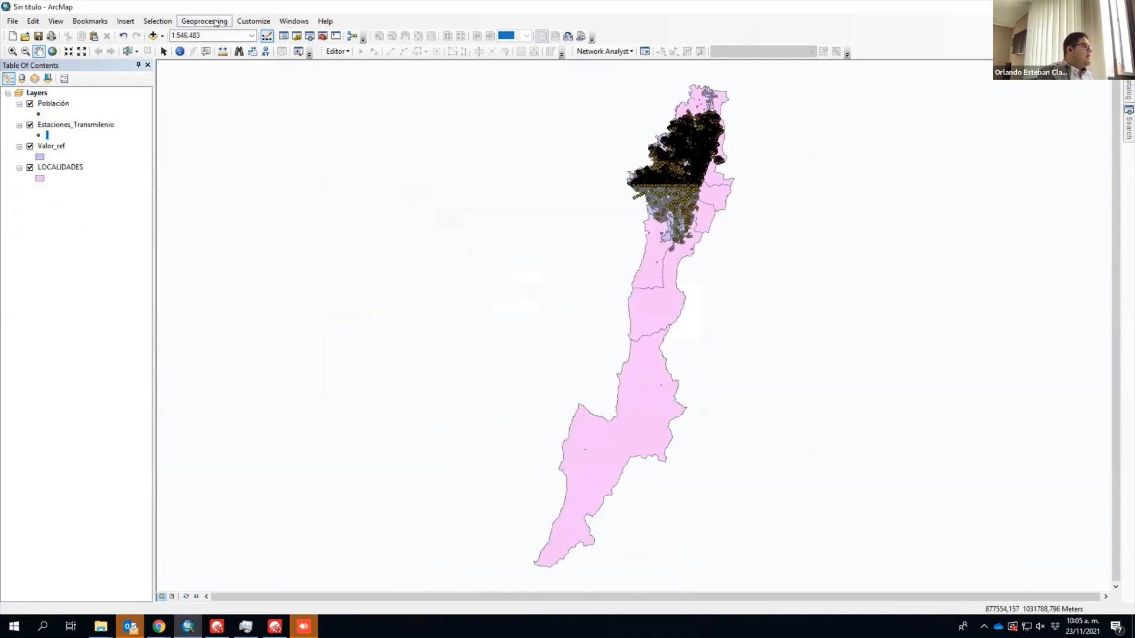
{"action": "left_click", "coordinate": [211, 21]}
{"action": "left_click", "coordinate": [212, 34]}
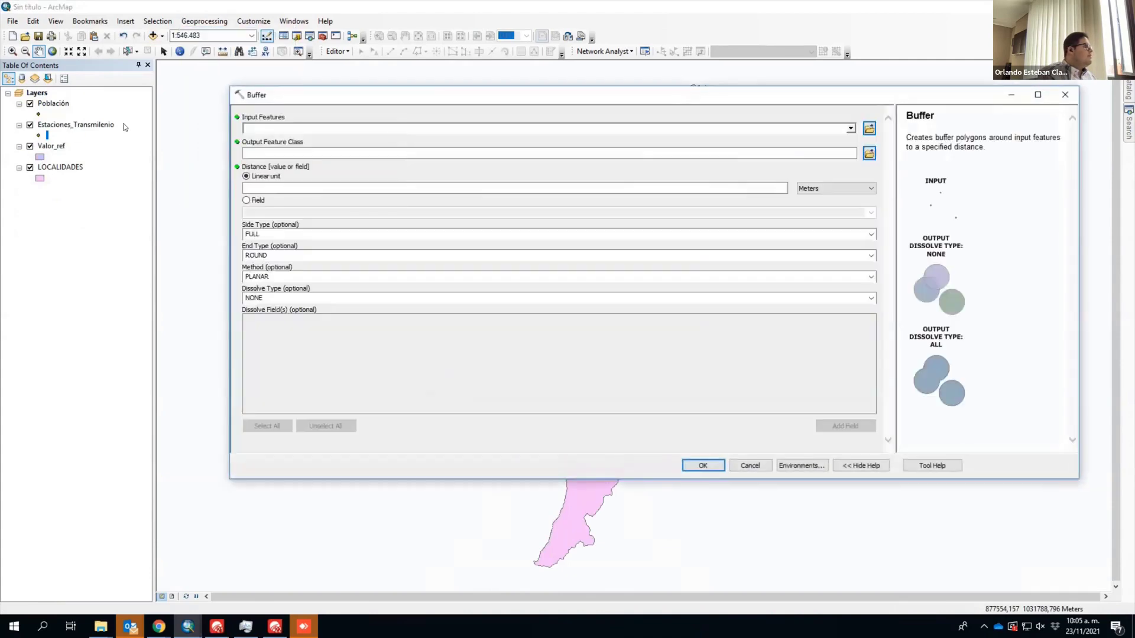
{"action": "left_click_drag", "start_coordinate": [107, 125], "coordinate": [285, 128]}
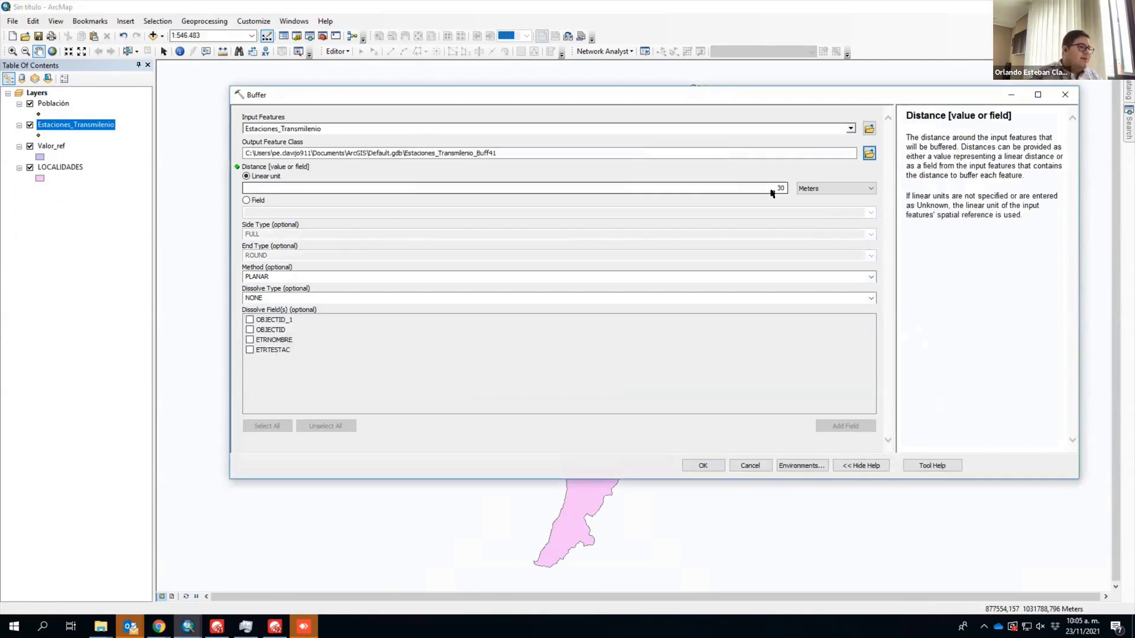
{"action": "left_click", "coordinate": [712, 467]}
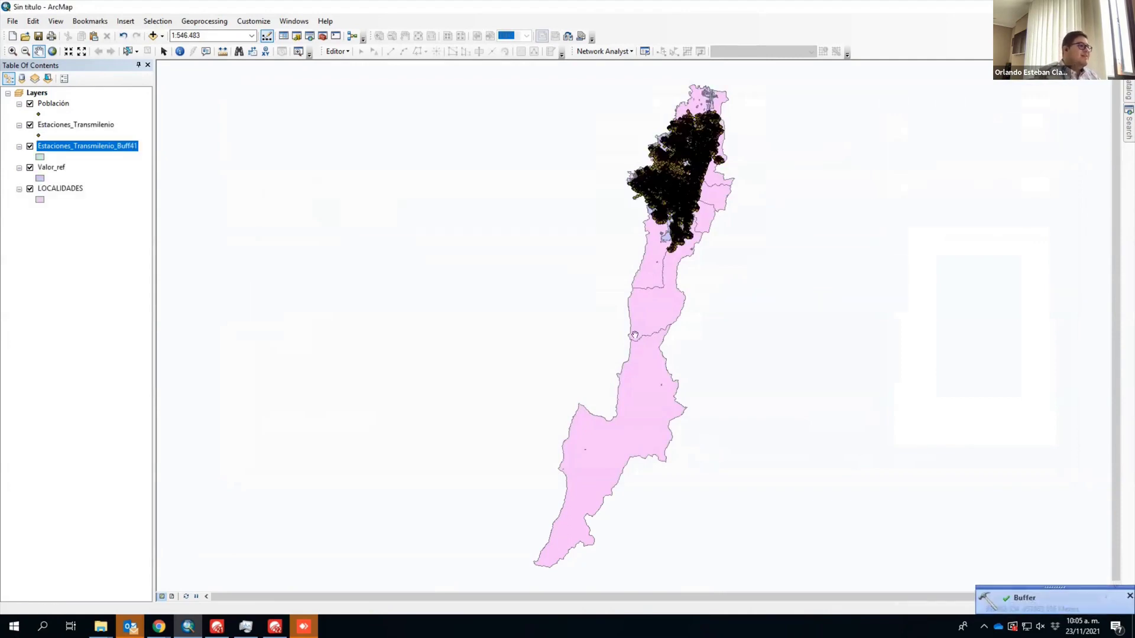
{"action": "right_click", "coordinate": [77, 152]}
{"action": "left_click", "coordinate": [121, 210]}
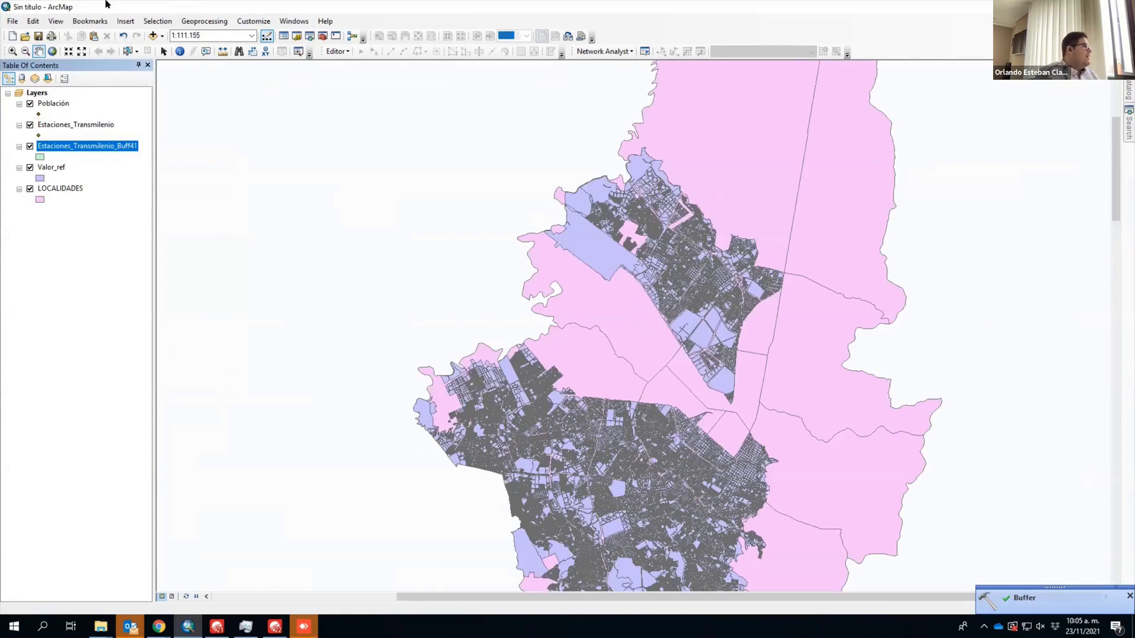
Step: Select the TEUSAQUILLO record in the LOCALIDADES attribute table
{"action": "left_click", "coordinate": [204, 21]}
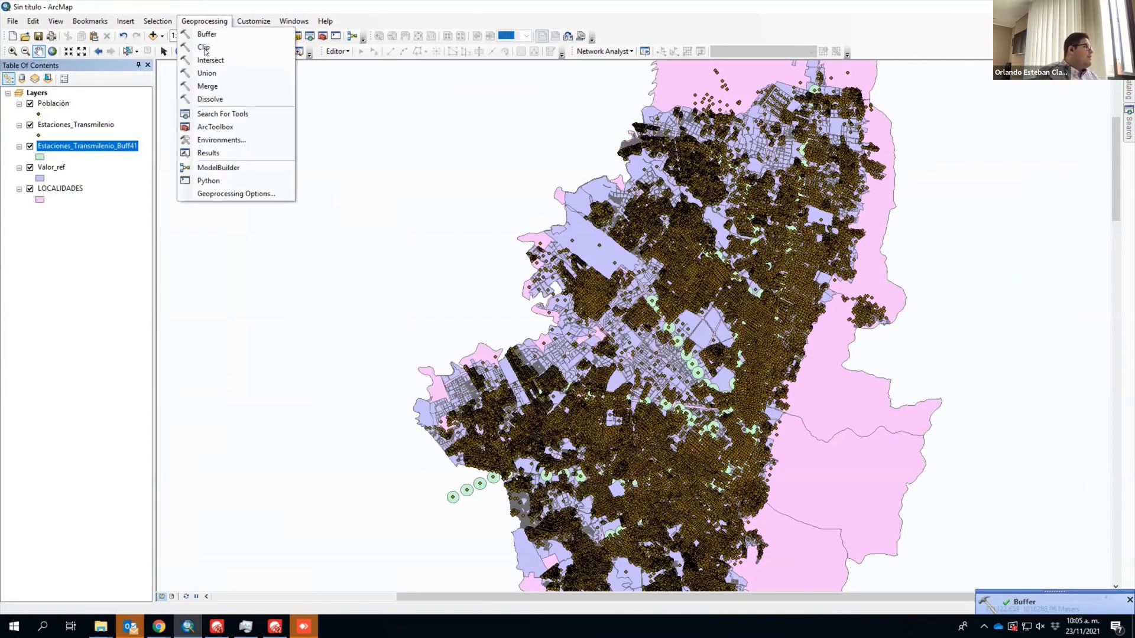
{"action": "right_click", "coordinate": [68, 190]}
{"action": "left_click", "coordinate": [118, 223]}
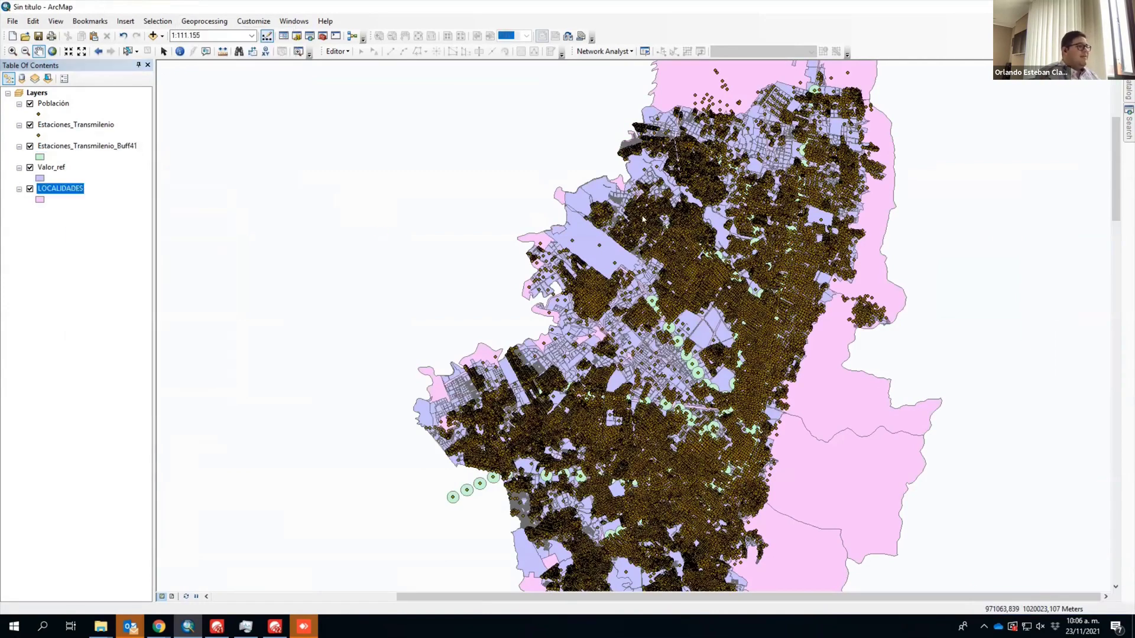
{"action": "left_click", "coordinate": [568, 212]}
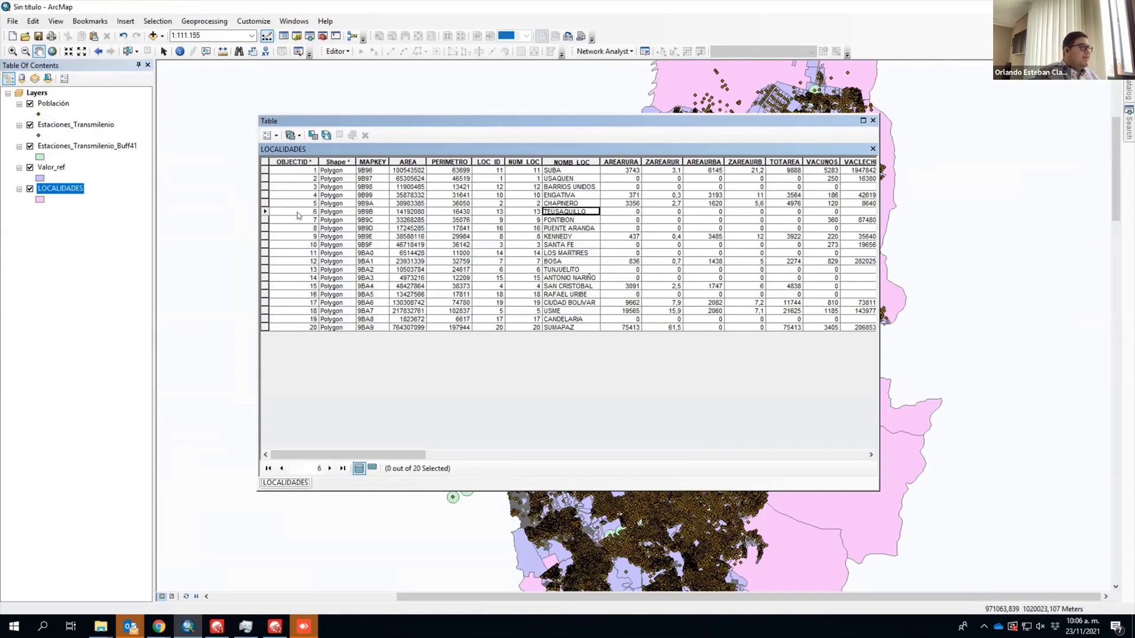
{"action": "left_click", "coordinate": [265, 212]}
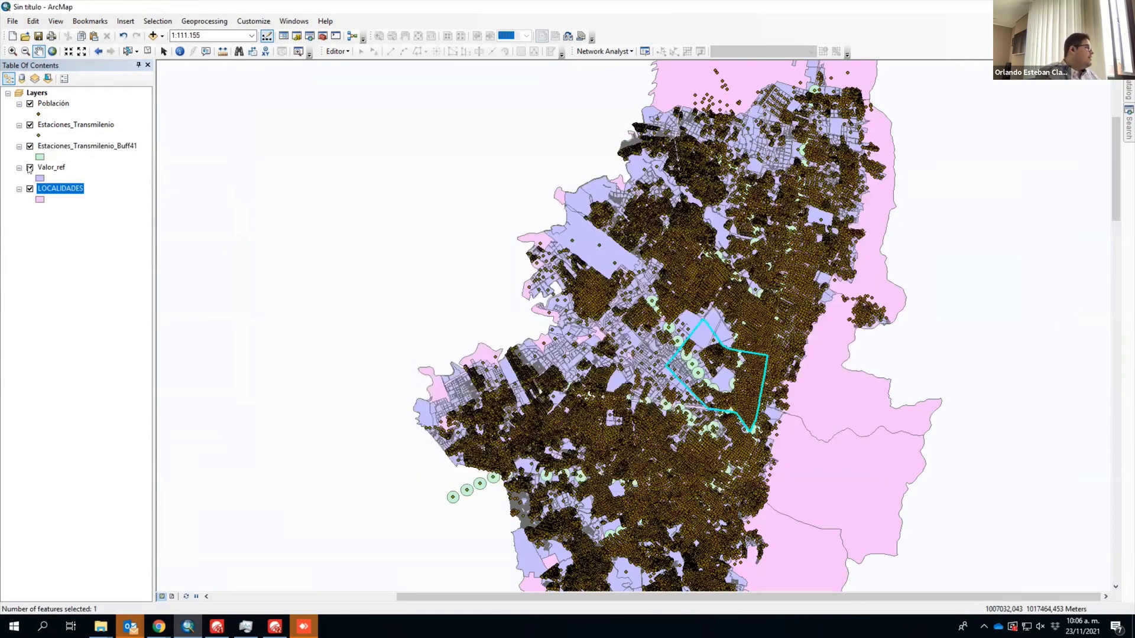
Step: Hide the Estaciones_Transmilenio buffer, Estaciones_Transmilenio and Población layers
{"action": "left_click", "coordinate": [30, 147]}
{"action": "left_click", "coordinate": [30, 125]}
{"action": "left_click", "coordinate": [30, 103]}
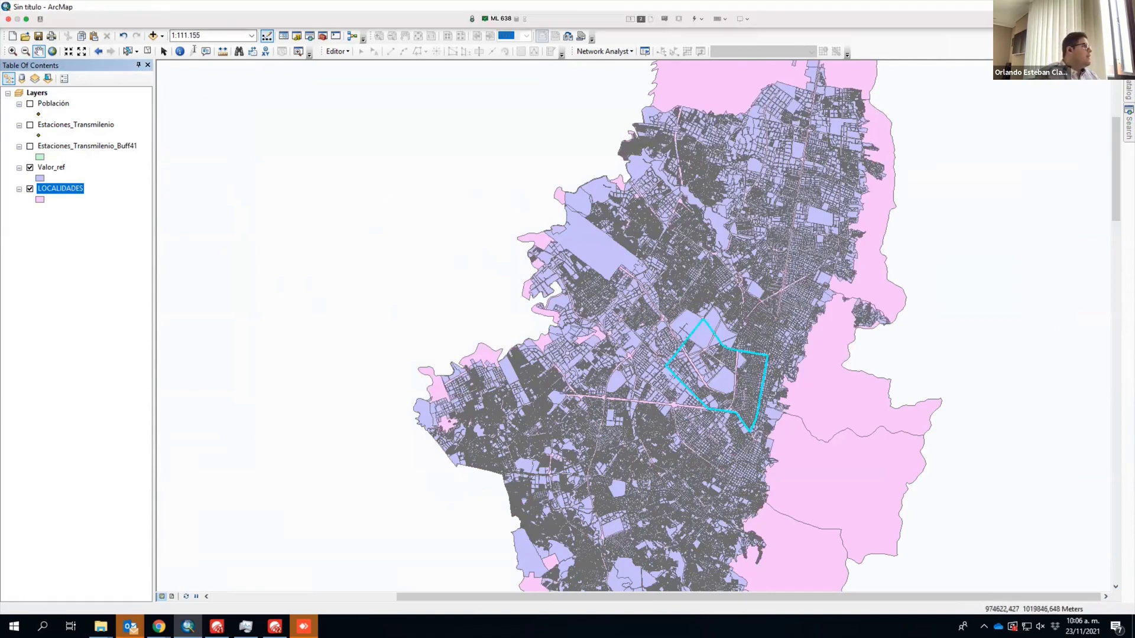
Step: Clip the Valor_ref layer with the selected Teusaquillo polygon of LOCALIDADES, keeping the default output feature class
{"action": "left_click", "coordinate": [206, 21]}
{"action": "left_click", "coordinate": [221, 48]}
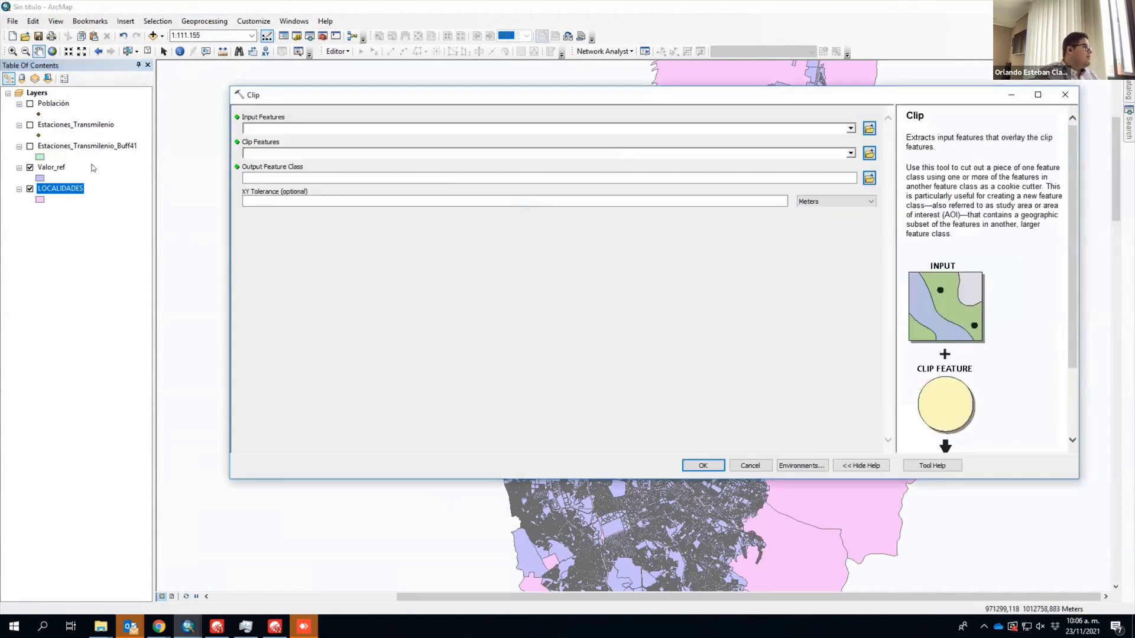
{"action": "left_click_drag", "start_coordinate": [51, 167], "coordinate": [413, 128]}
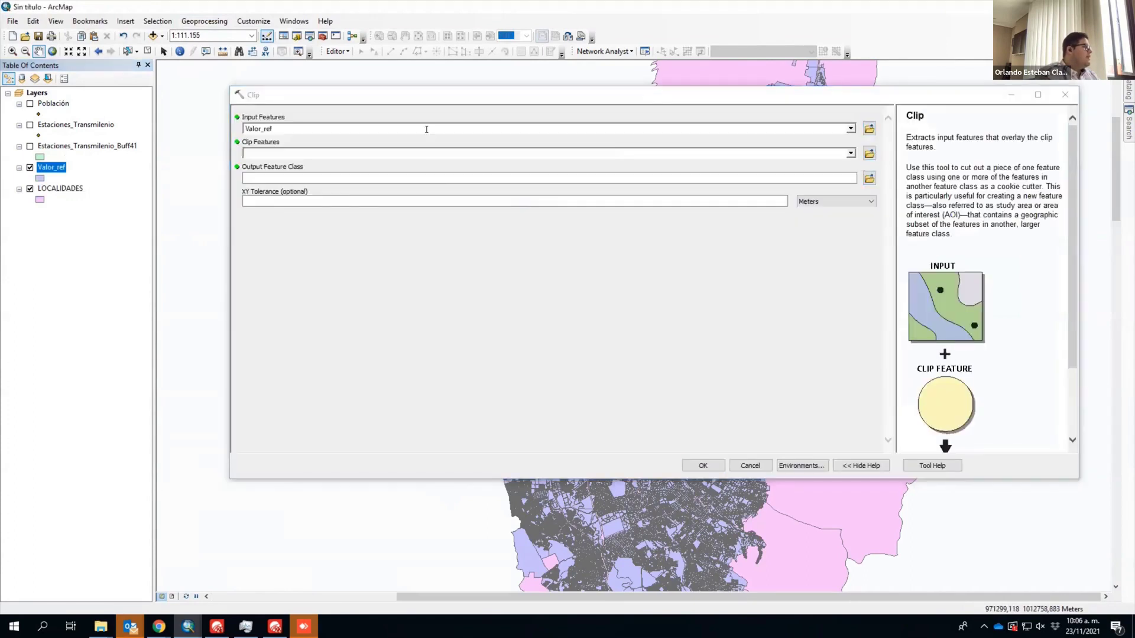
{"action": "left_click_drag", "start_coordinate": [59, 188], "coordinate": [447, 155]}
{"action": "left_click", "coordinate": [701, 465]}
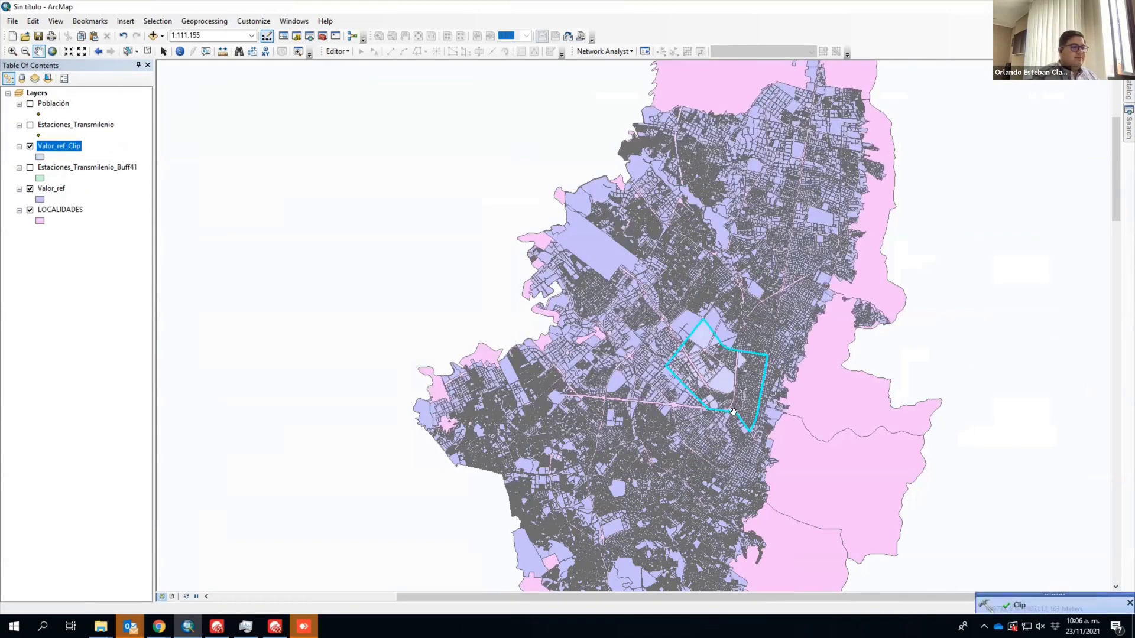
Step: Hide the original Valor_ref layer and inspect the clipped blocks inside Teusaquillo
{"action": "left_click", "coordinate": [30, 189]}
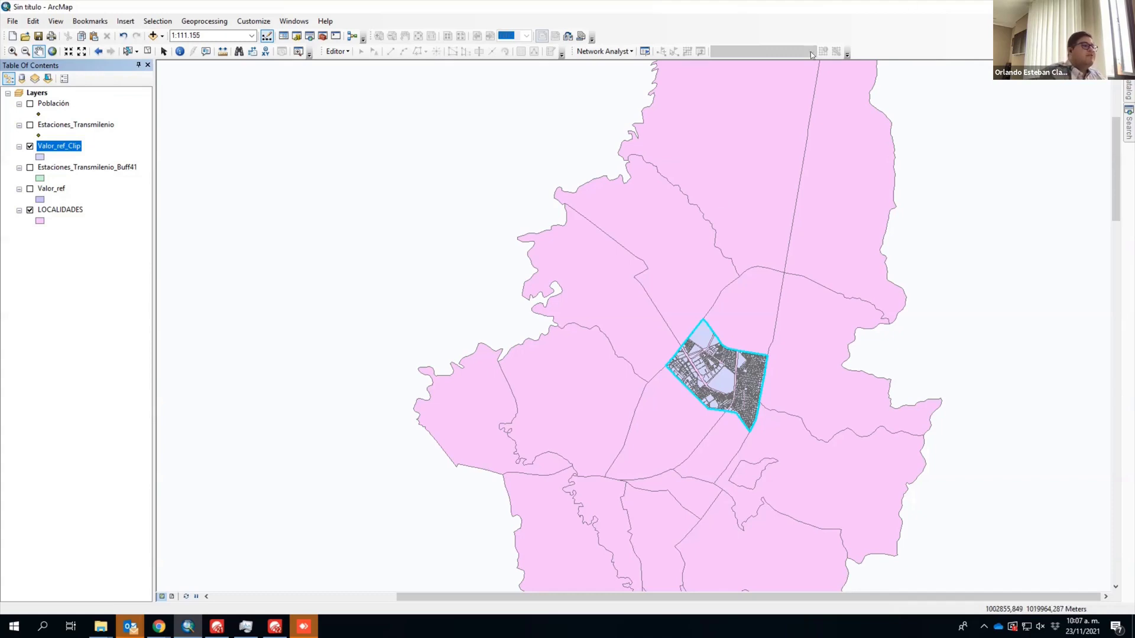
{"action": "left_click", "coordinate": [12, 51]}
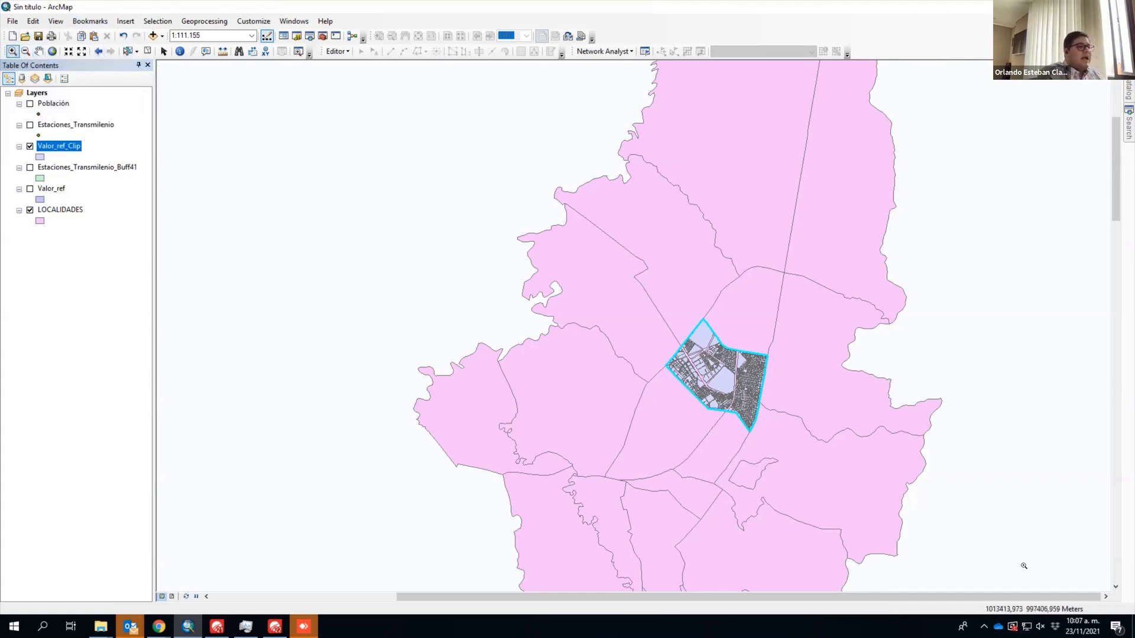
{"action": "left_click_drag", "start_coordinate": [654, 303], "coordinate": [810, 440]}
{"action": "left_click_drag", "start_coordinate": [571, 390], "coordinate": [610, 336]}
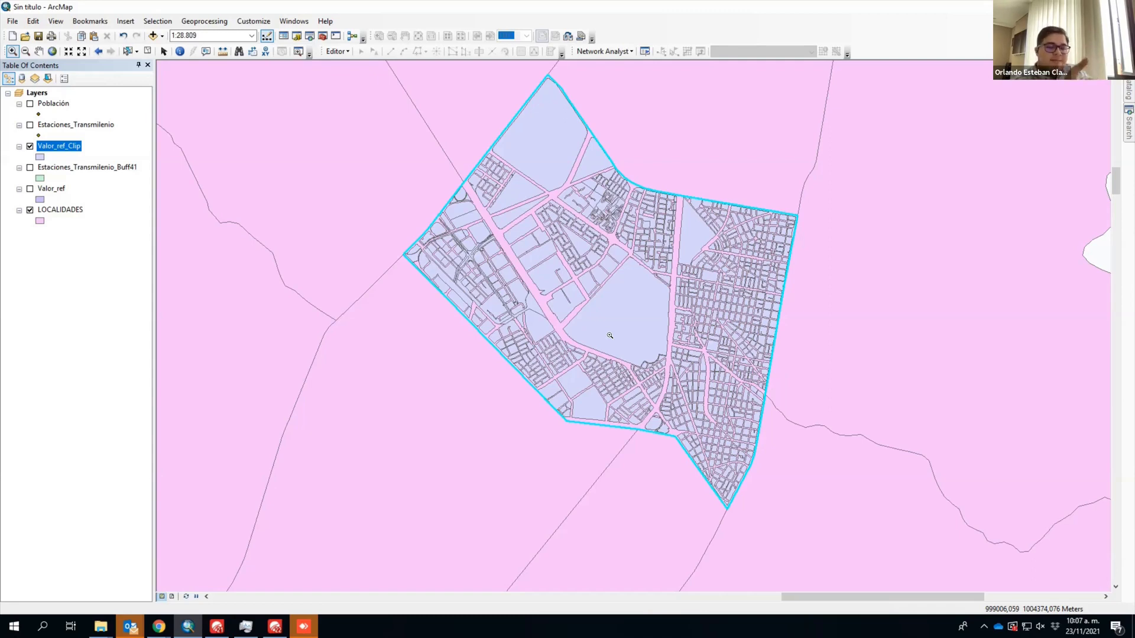
Step: Add a Double field named AreaMia to the attribute table of Valor_ref_Clip
{"action": "right_click", "coordinate": [65, 146]}
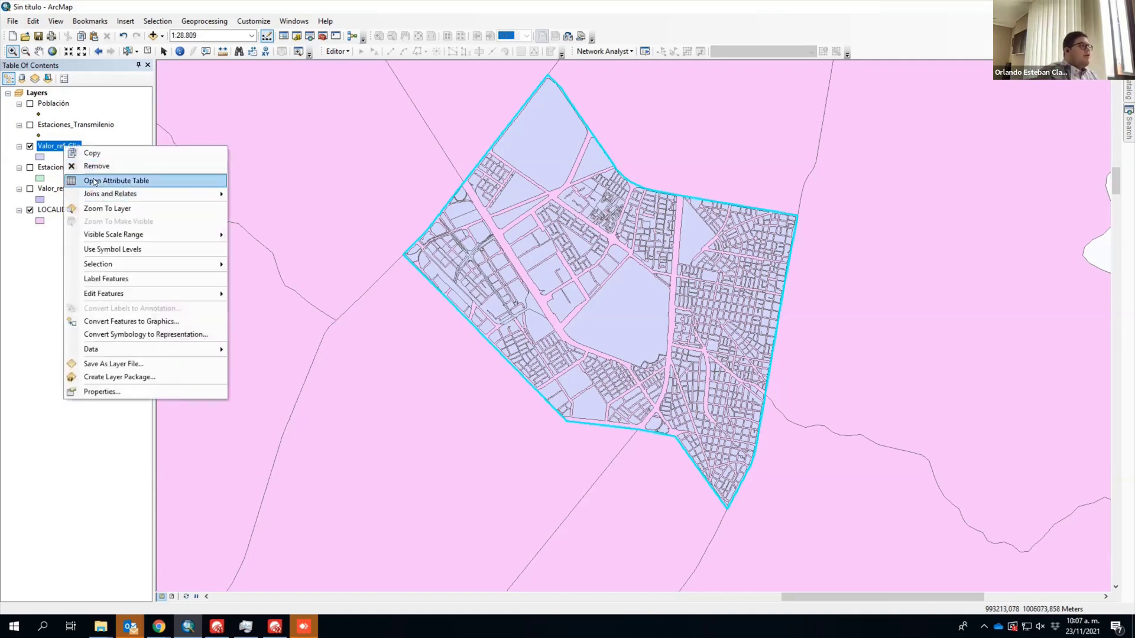
{"action": "left_click", "coordinate": [96, 180]}
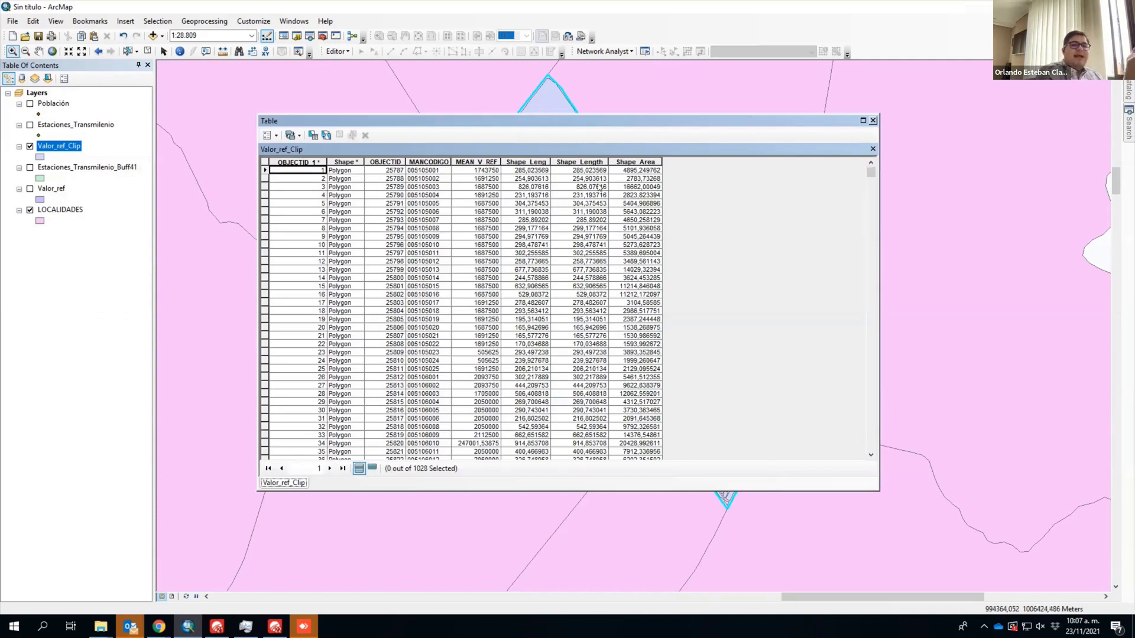
{"action": "left_click", "coordinate": [276, 135]}
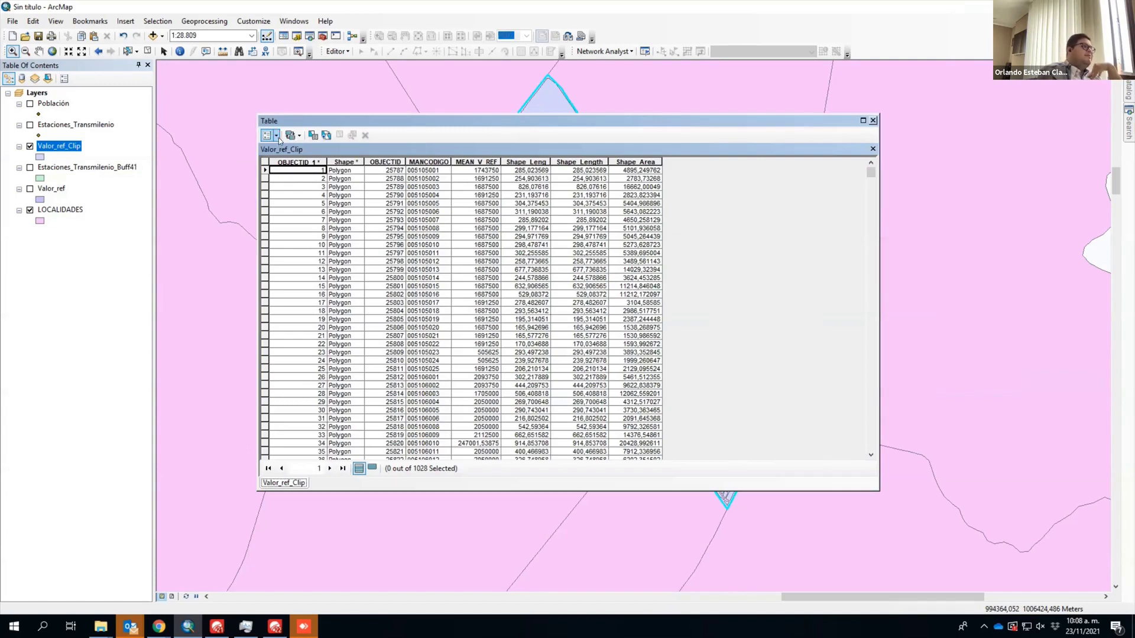
{"action": "left_click", "coordinate": [296, 217]}
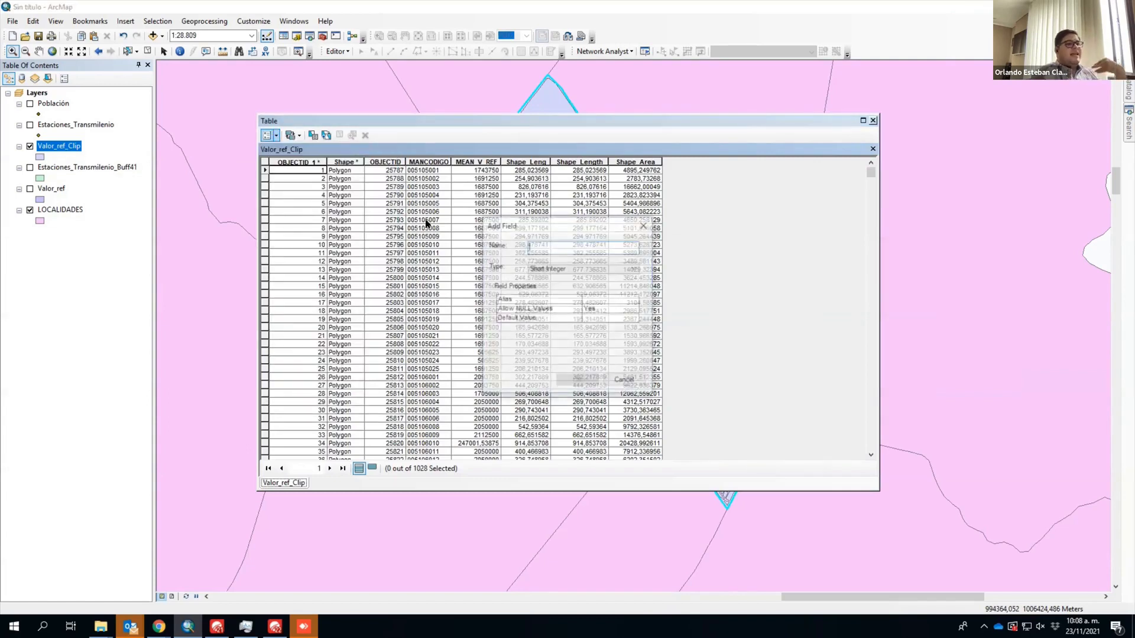
{"action": "type", "text": "Add"}
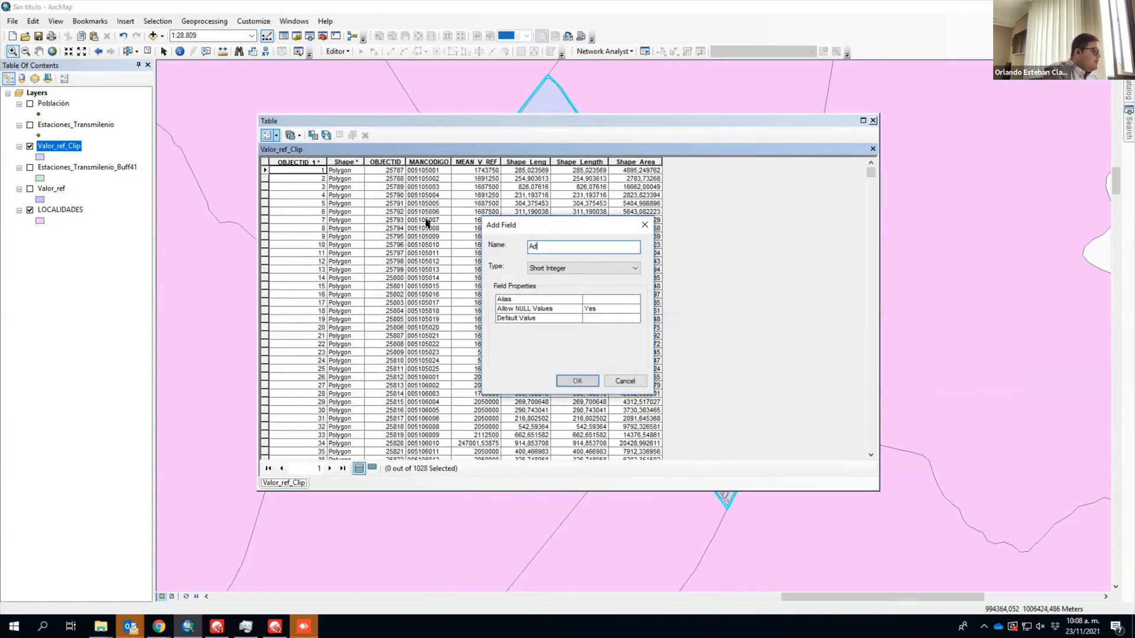
{"action": "key", "text": "BackSpace"}
{"action": "key", "text": "BackSpace"}
{"action": "key", "text": "BackSpace"}
{"action": "type", "text": "Aream"}
{"action": "key", "text": "BackSpace"}
{"action": "type", "text": "Mia"}
{"action": "left_click", "coordinate": [557, 269]}
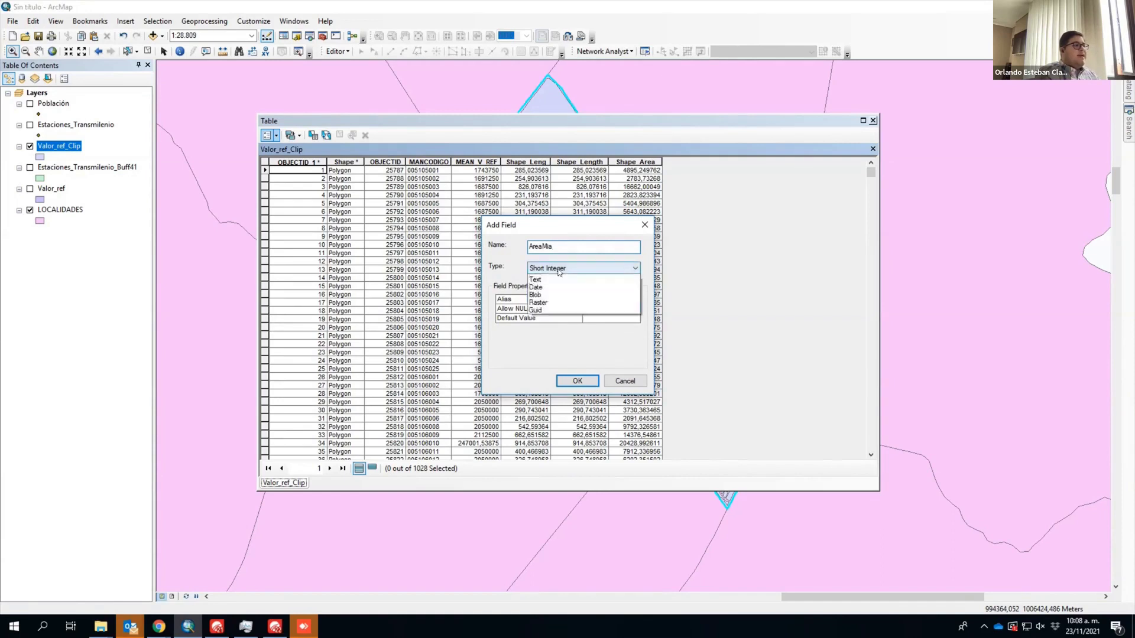
{"action": "left_click", "coordinate": [567, 303]}
{"action": "left_click", "coordinate": [578, 381]}
Step: Calculate the AreaMia field as polygon area in square meters, using the coordinate system of the data source
{"action": "left_click", "coordinate": [748, 163]}
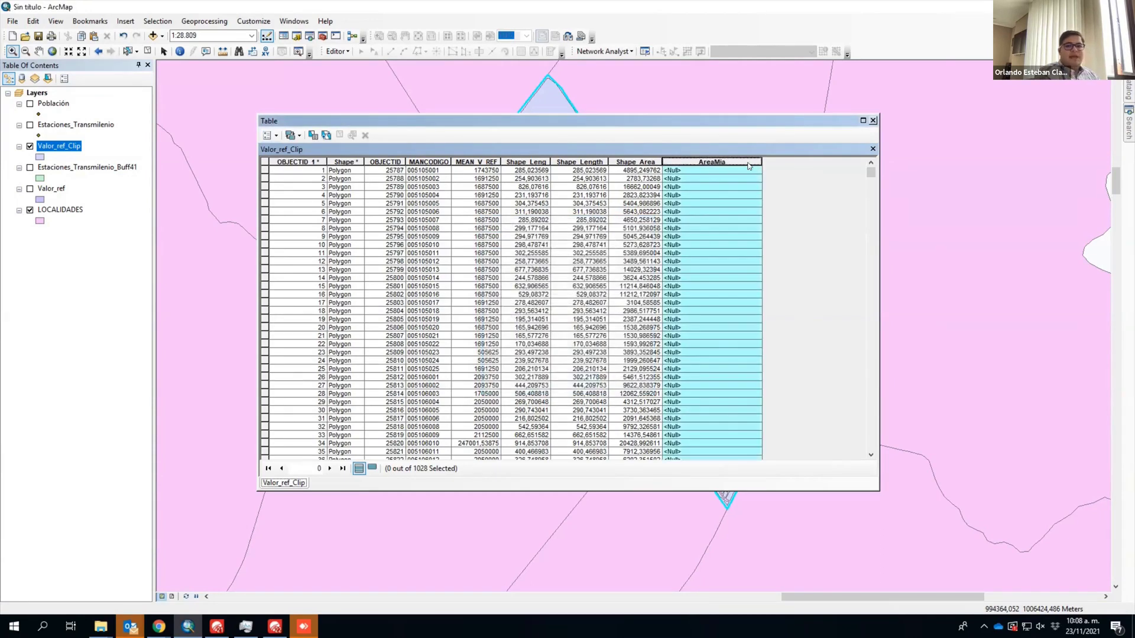
{"action": "right_click", "coordinate": [748, 164]}
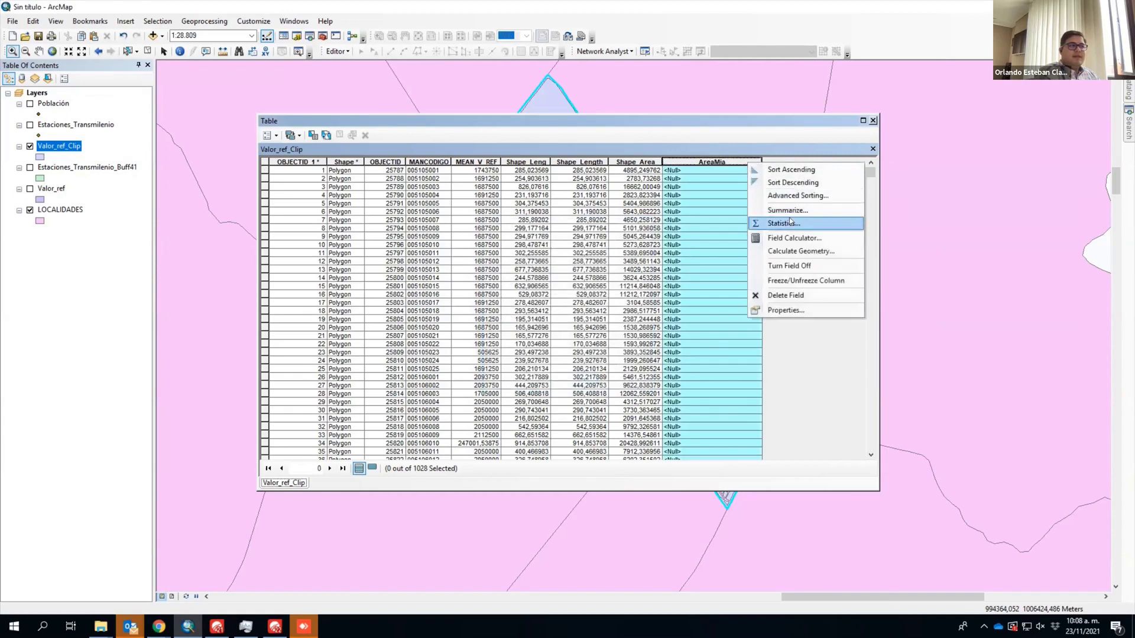
{"action": "left_click", "coordinate": [802, 247]}
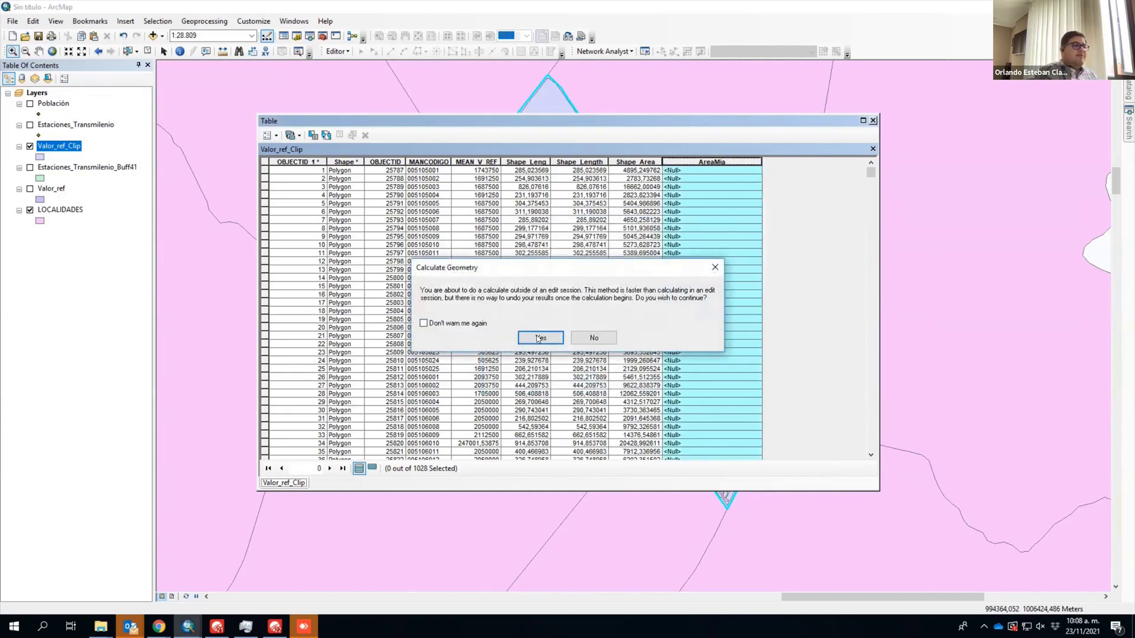
{"action": "left_click", "coordinate": [539, 337]}
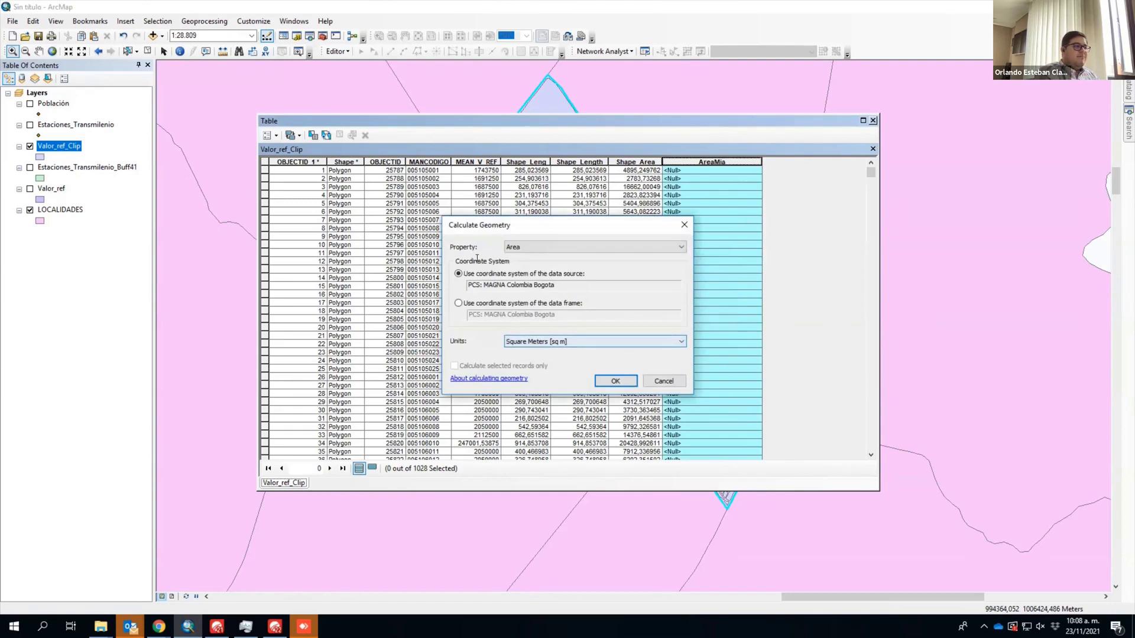
{"action": "left_click", "coordinate": [616, 381]}
{"action": "left_click", "coordinate": [537, 338]}
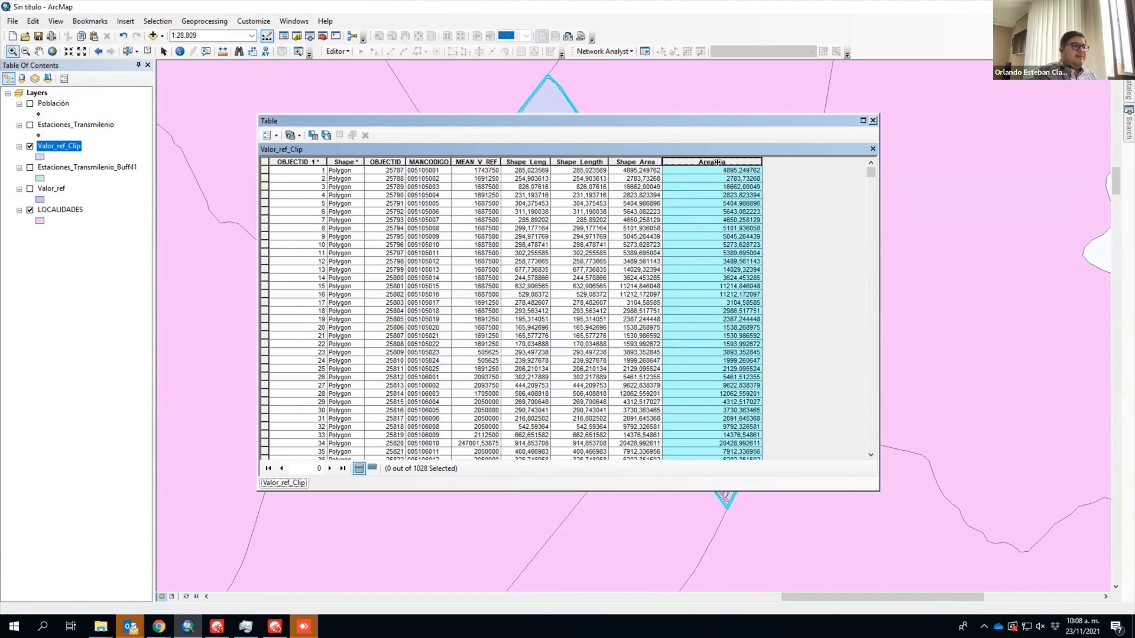
Step: Narrow the AreaMia column and add a Double field named Indicador to the Valor_ref_Clip table
{"action": "left_click_drag", "start_coordinate": [761, 162], "coordinate": [717, 162]}
{"action": "left_click", "coordinate": [269, 134]}
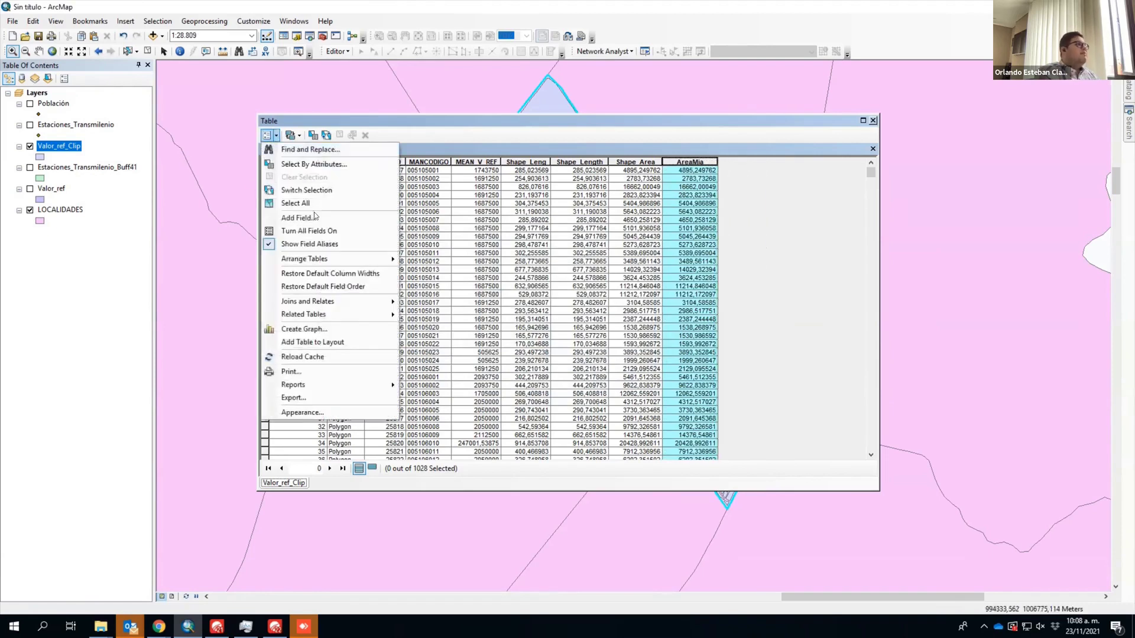
{"action": "left_click", "coordinate": [298, 217]}
{"action": "left_click", "coordinate": [614, 274]}
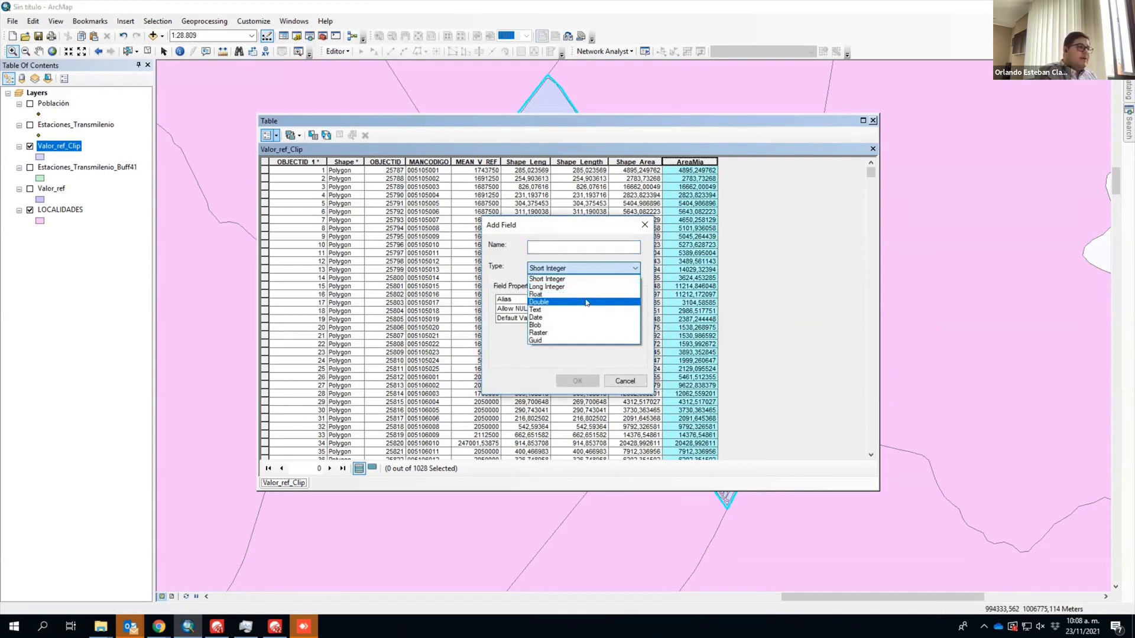
{"action": "left_click", "coordinate": [587, 303]}
{"action": "left_click", "coordinate": [571, 248]}
{"action": "type", "text": "Indicador"}
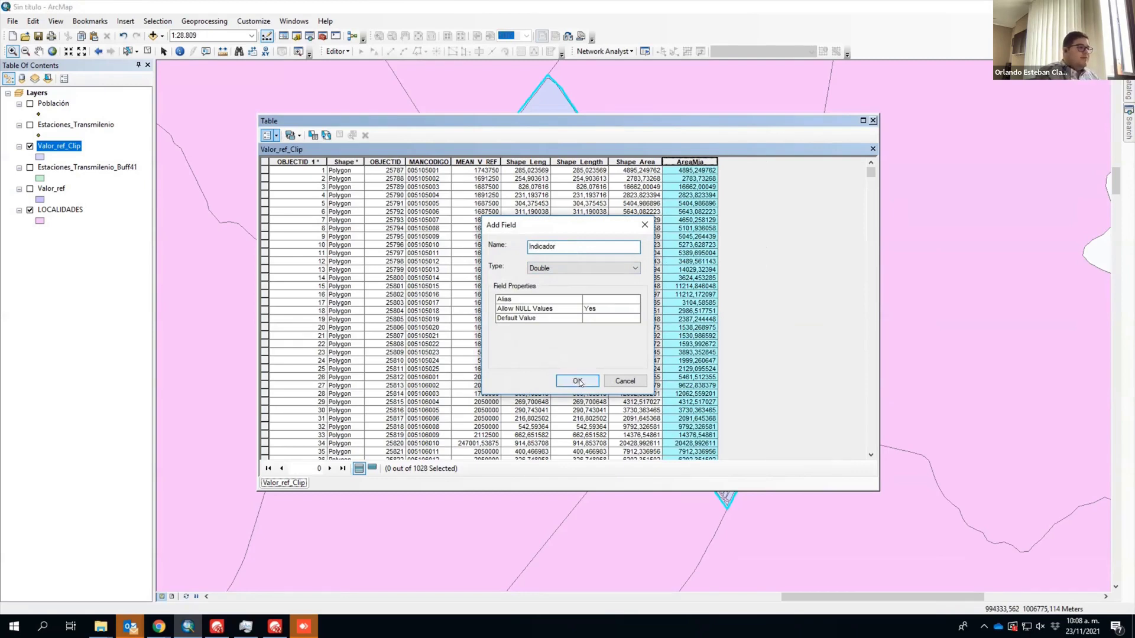
{"action": "left_click", "coordinate": [583, 382]}
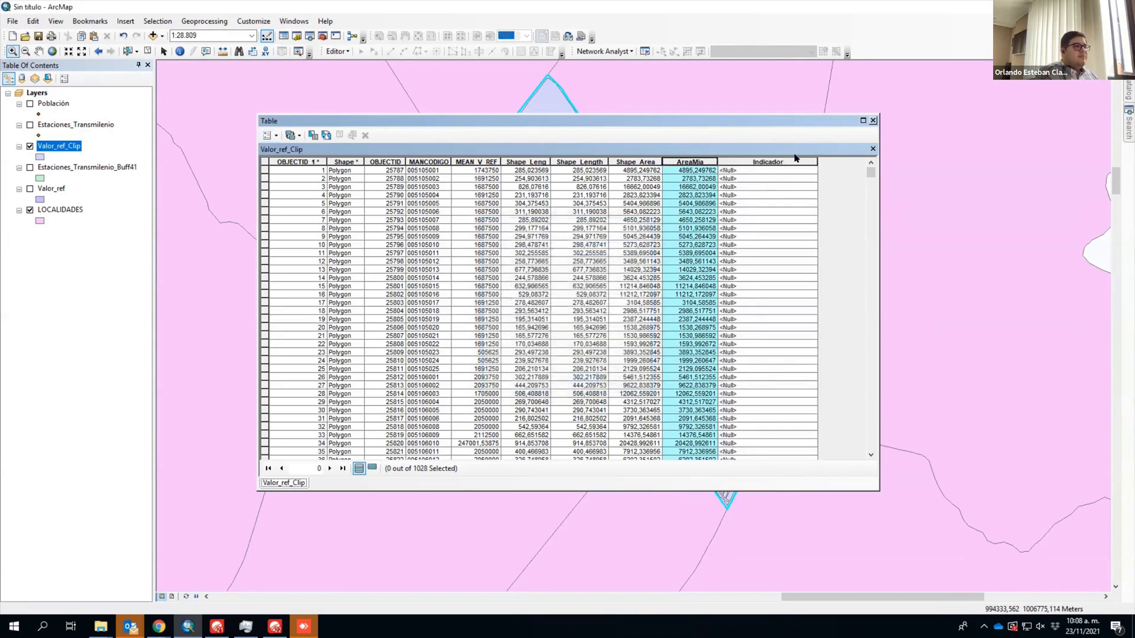
Step: Calculate the Indicador field of Valor_ref_Clip as [MEAN_V_REF] * [AreaMia], accepting the calculation outside an edit session
{"action": "right_click", "coordinate": [796, 161]}
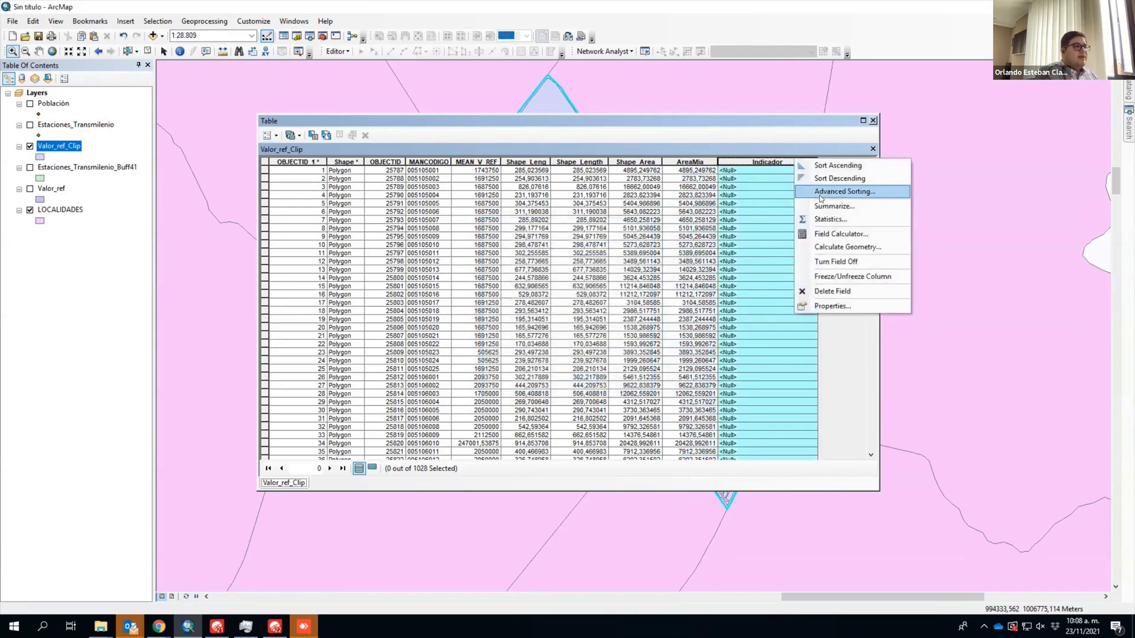
{"action": "left_click", "coordinate": [841, 234]}
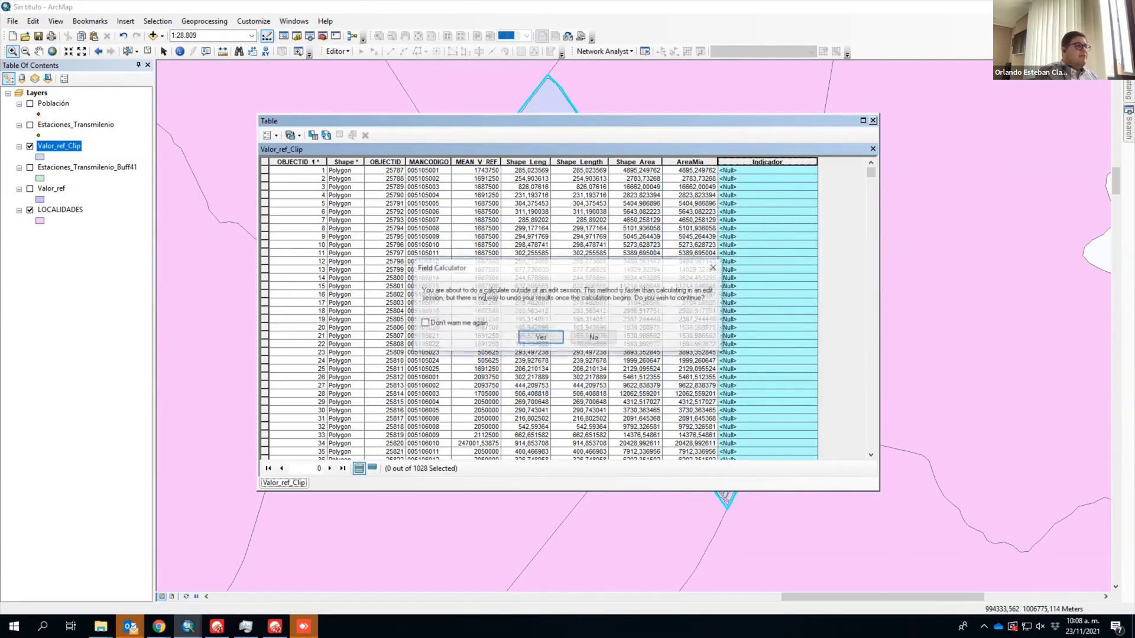
{"action": "left_click", "coordinate": [540, 337]}
{"action": "double_click", "coordinate": [461, 245]}
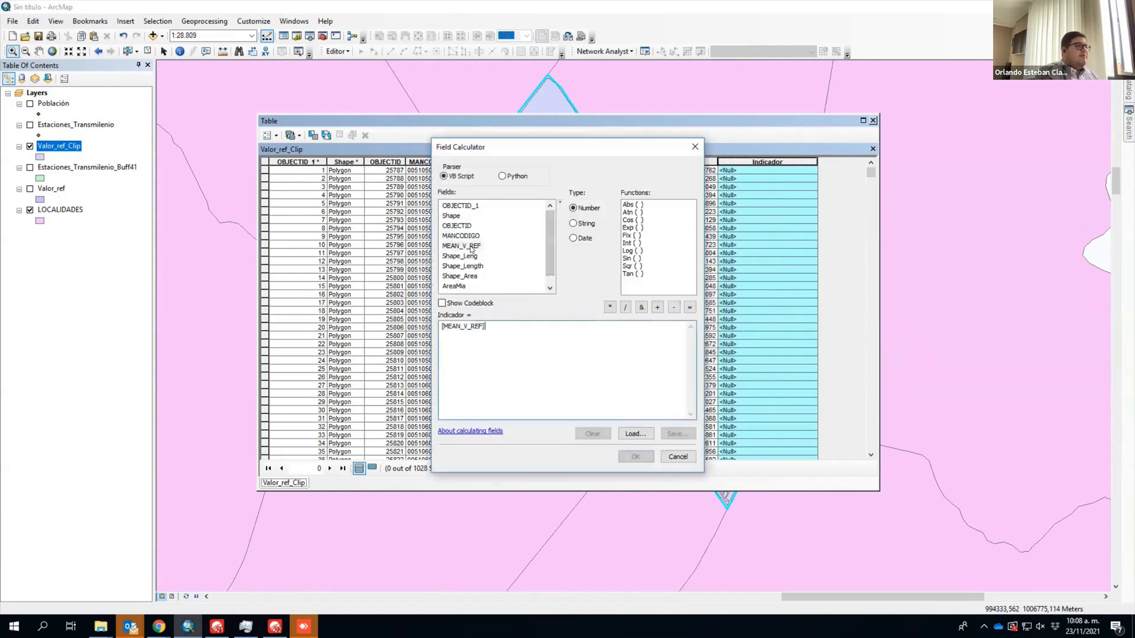
{"action": "type", "text": "*"}
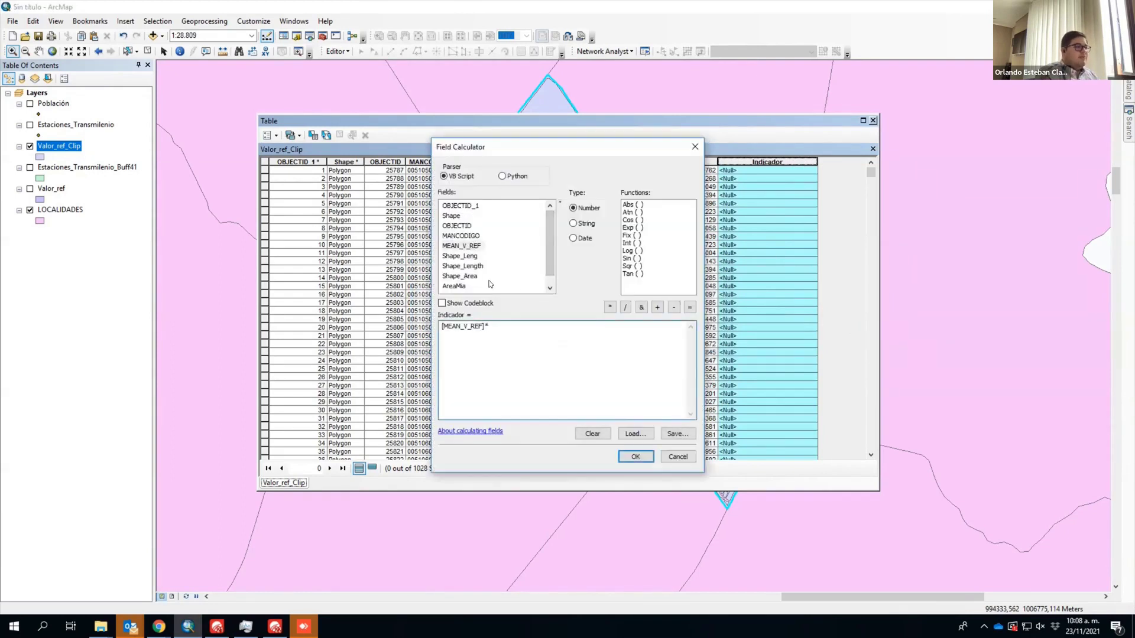
{"action": "double_click", "coordinate": [466, 285]}
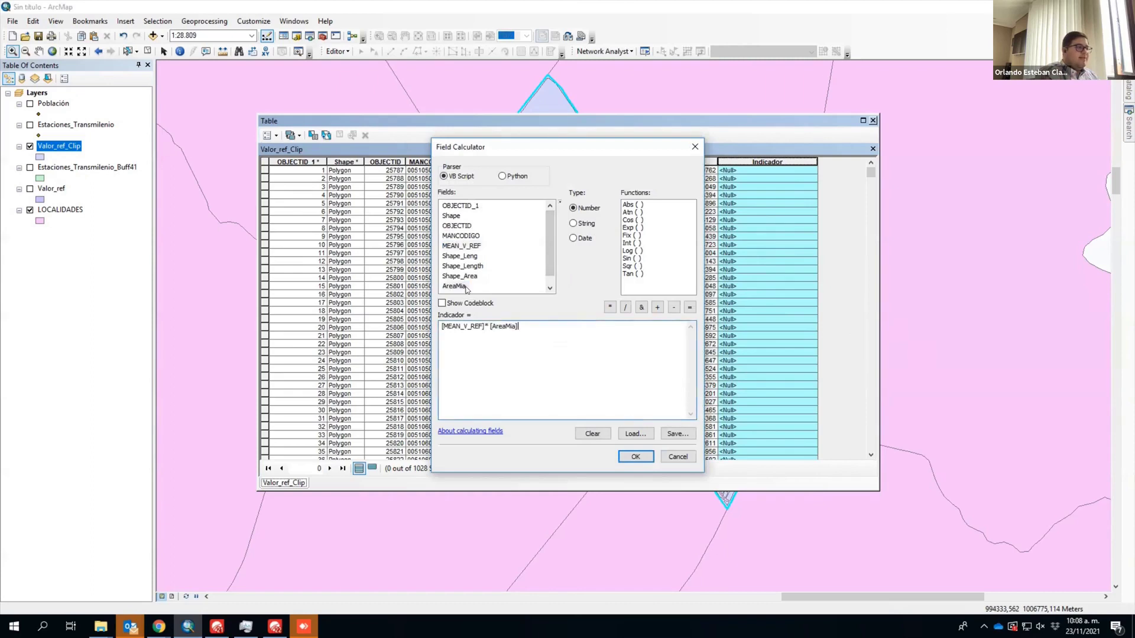
{"action": "left_click", "coordinate": [636, 458]}
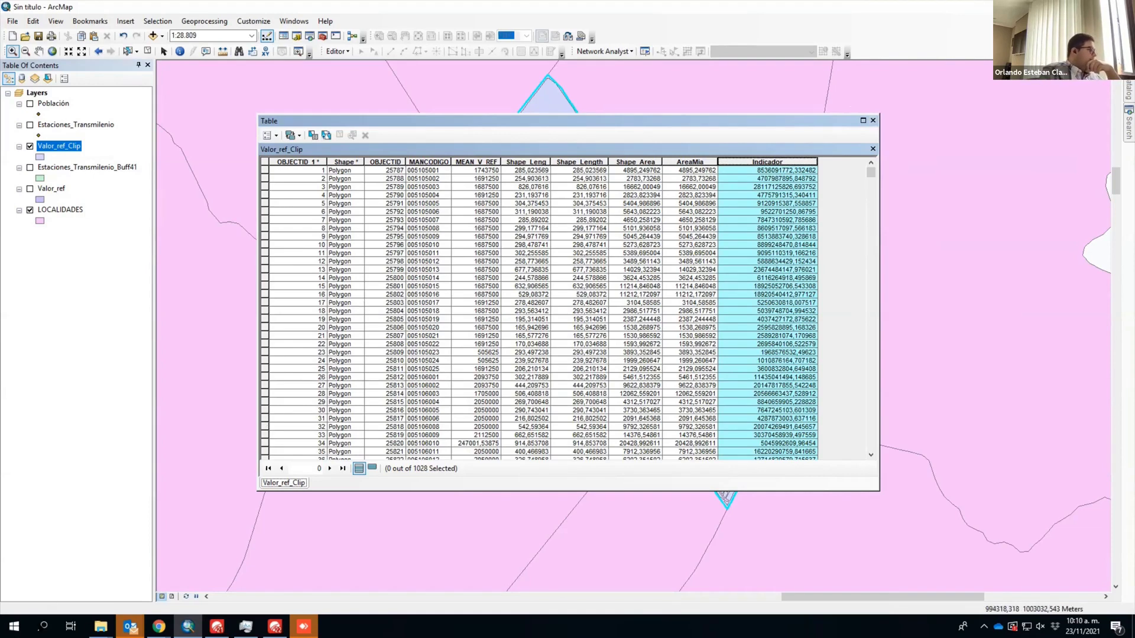
Step: Search Windows for Excel and launch it
{"action": "left_click", "coordinate": [43, 626]}
{"action": "type", "text": "e"}
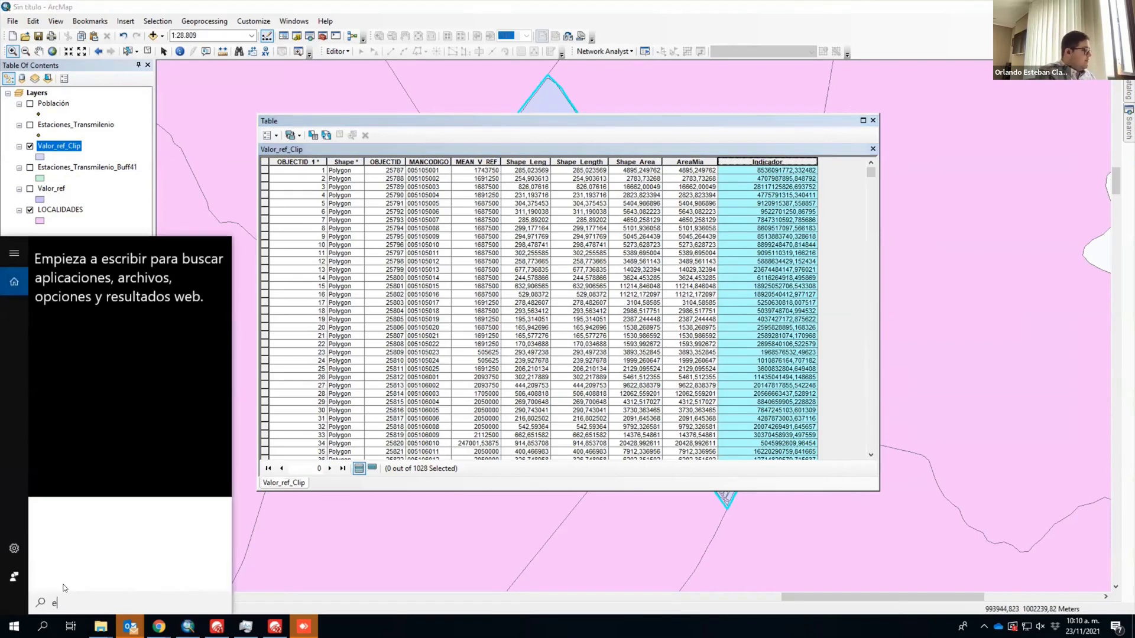
{"action": "type", "text": "xcel"}
{"action": "key", "text": "Return"}
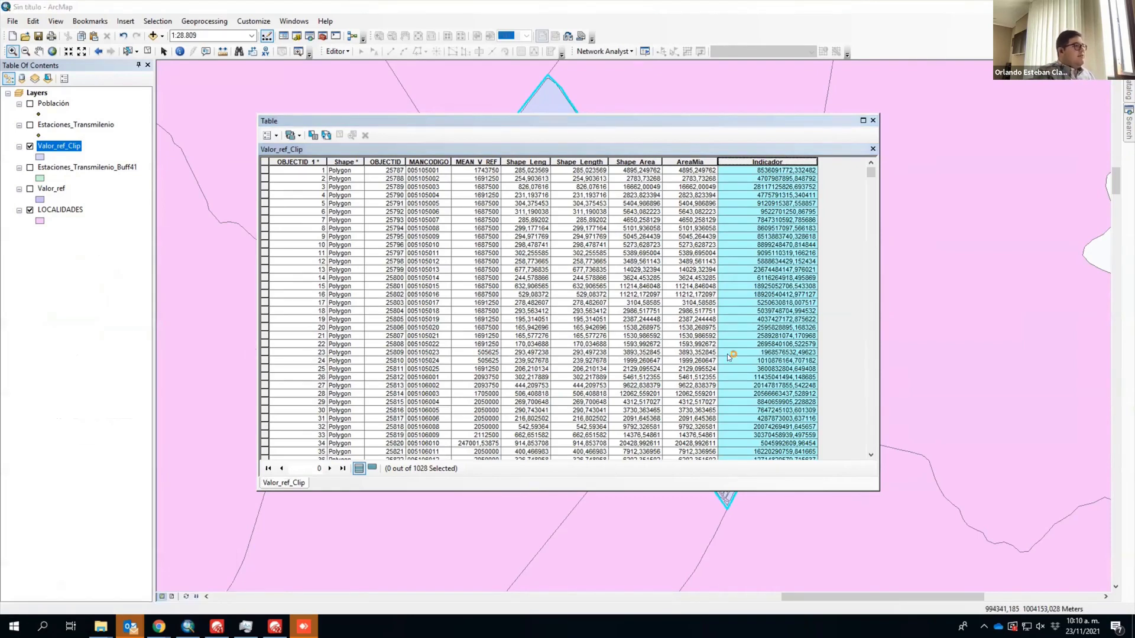
Step: Open the statistics of the Indicador field in the Valor_ref_Clip table and copy its Sum value
{"action": "left_click", "coordinate": [759, 179]}
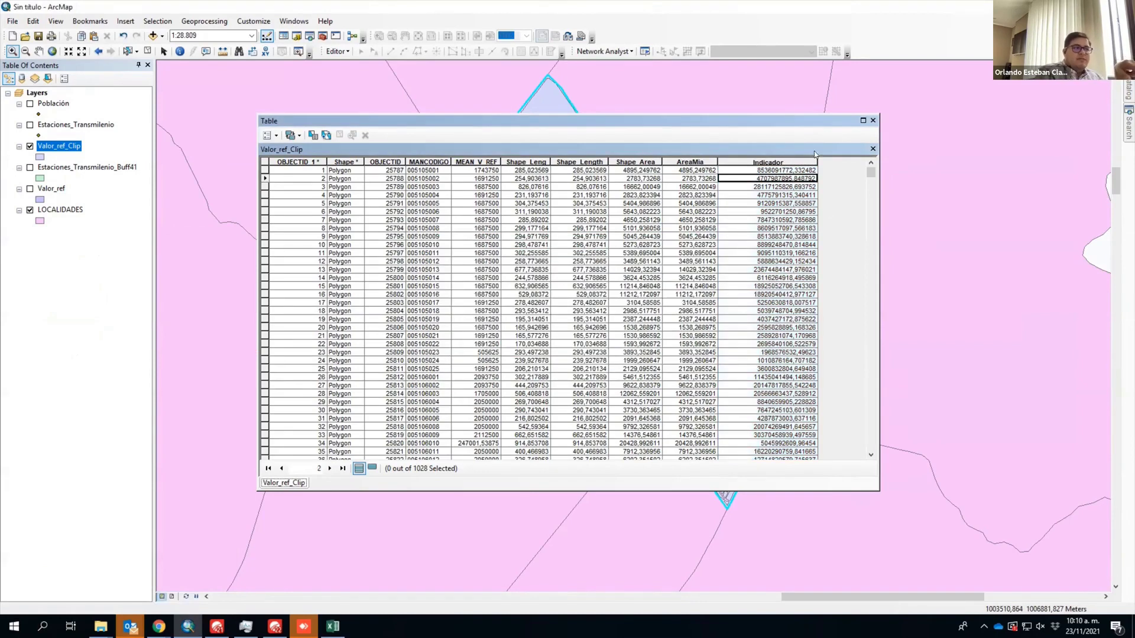
{"action": "left_click", "coordinate": [810, 162]}
{"action": "right_click", "coordinate": [811, 164]}
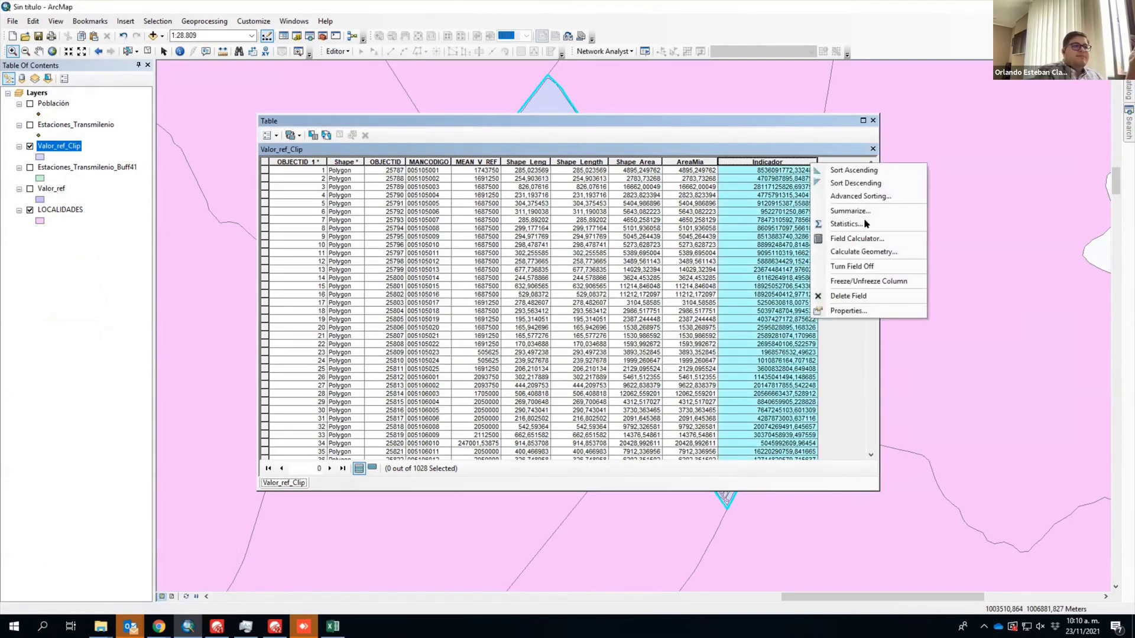
{"action": "left_click", "coordinate": [866, 227]}
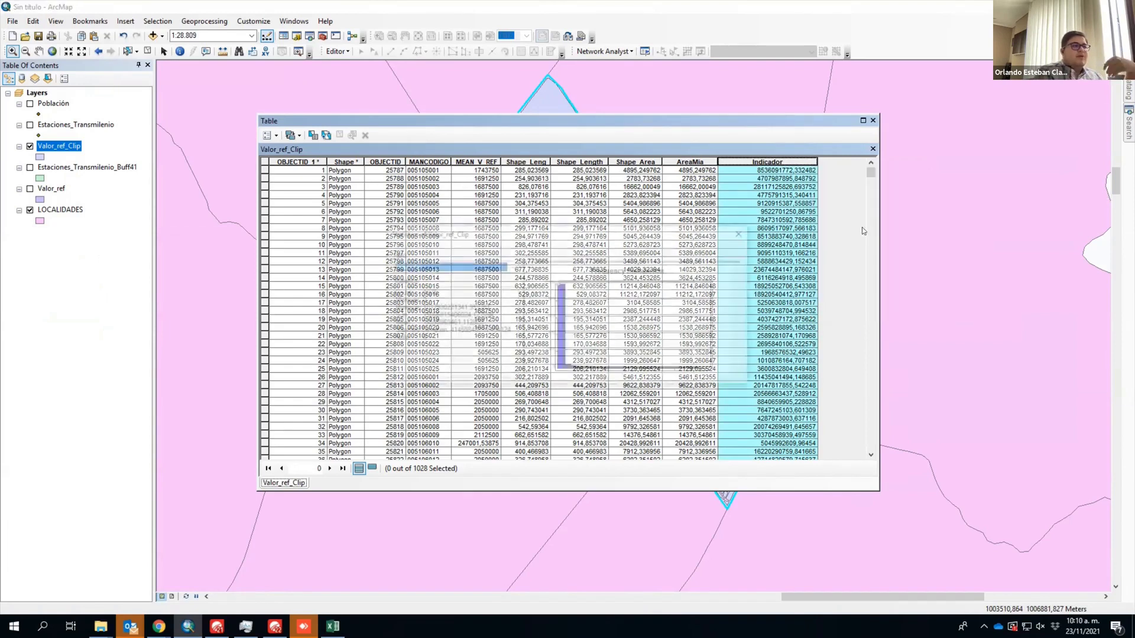
{"action": "left_click_drag", "start_coordinate": [420, 316], "coordinate": [509, 316]}
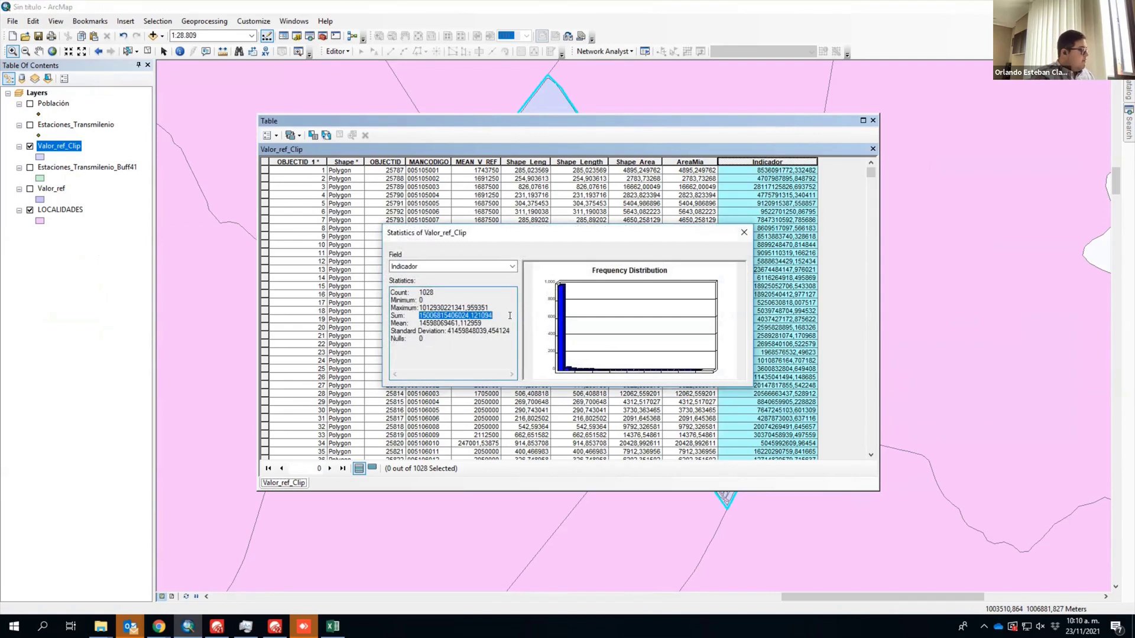
Step: Switch to Excel, create a blank workbook, paste the copied sum into cell C3 and widen column C to fit it
{"action": "left_click", "coordinate": [333, 627]}
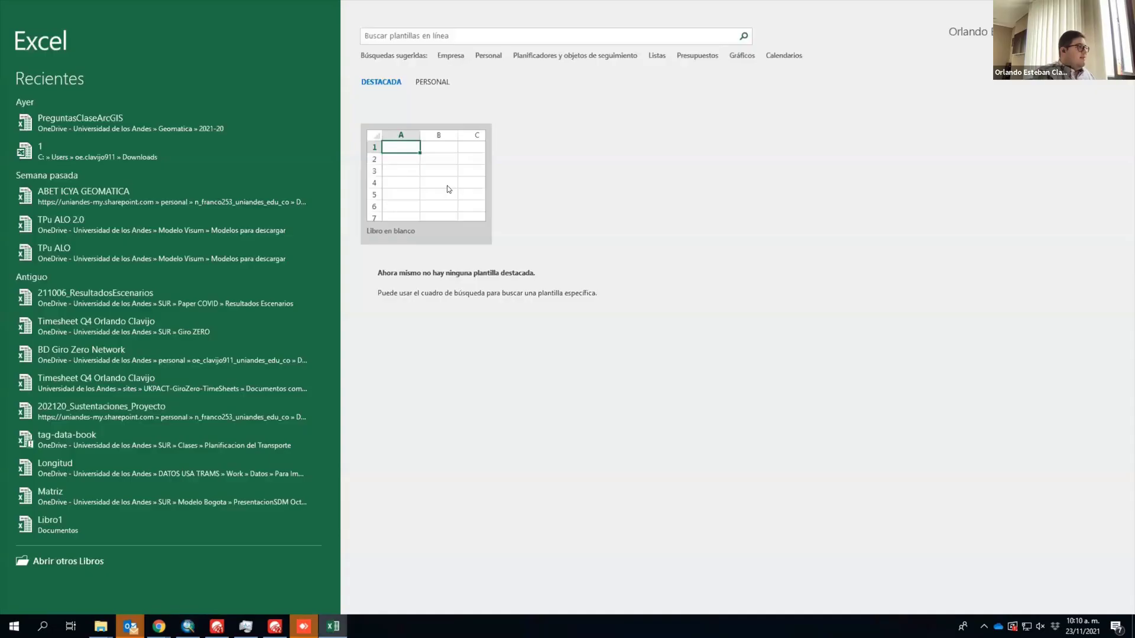
{"action": "left_click", "coordinate": [446, 186]}
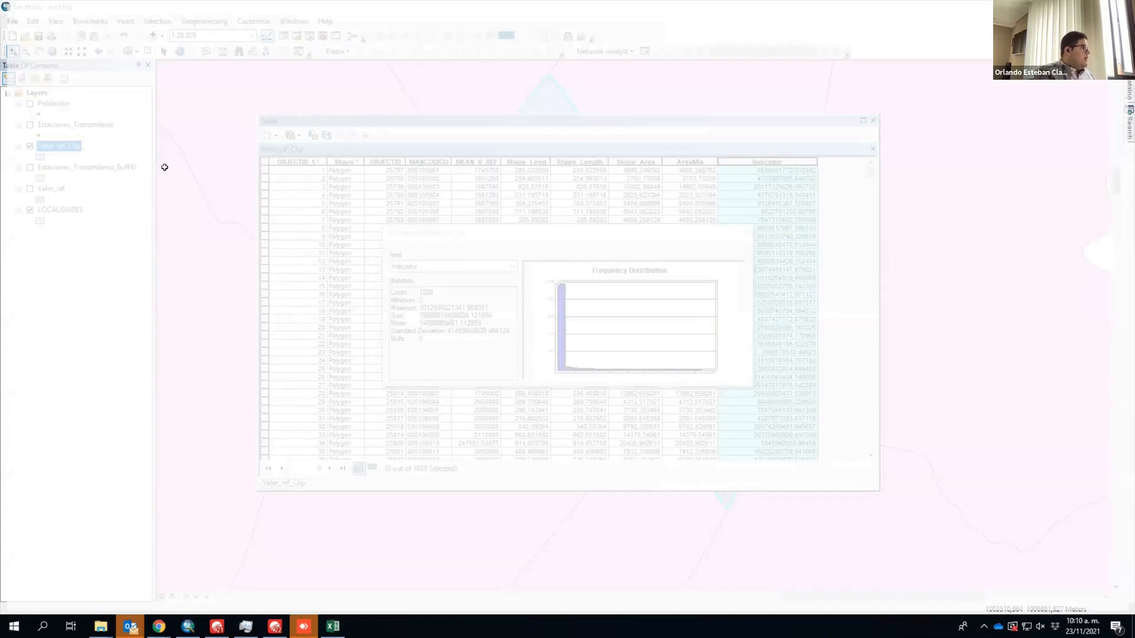
{"action": "left_click_drag", "start_coordinate": [158, 123], "coordinate": [215, 122]}
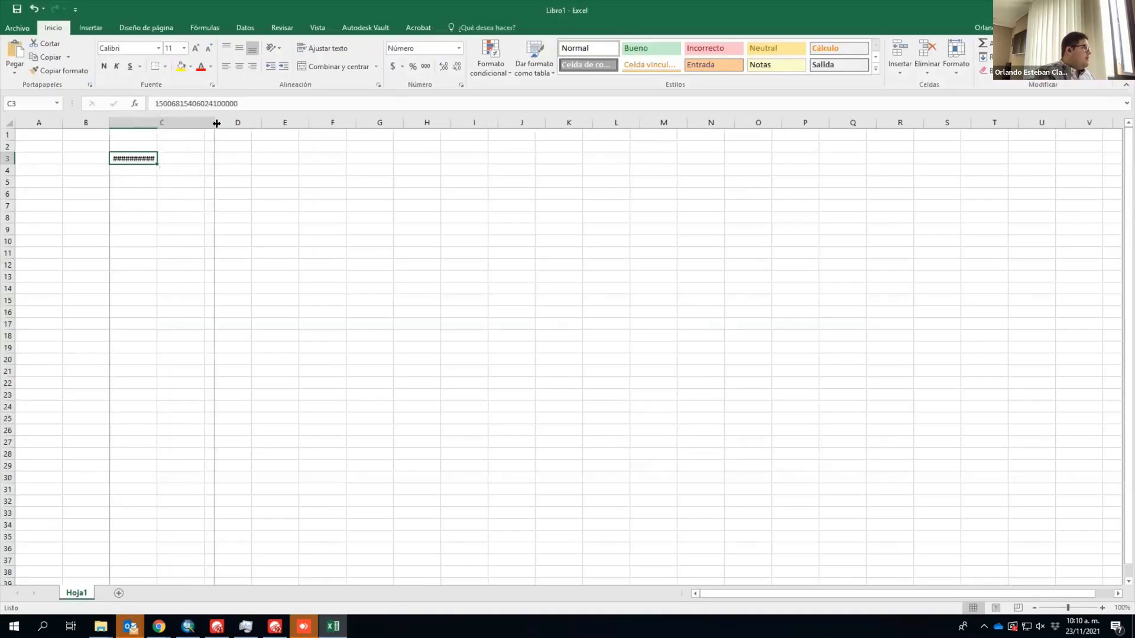
{"action": "left_click", "coordinate": [285, 232]}
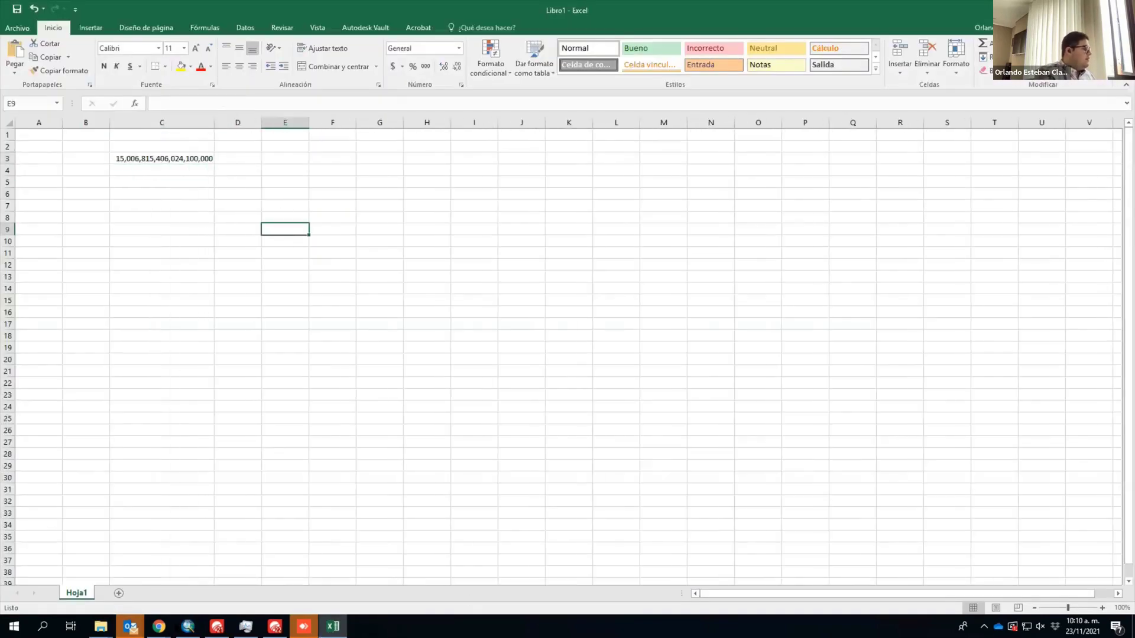
Step: Compare the number pasted in Excel cell C3 with the Sum of Indicador in the ArcMap statistics, checking the decimal separator
{"action": "left_click", "coordinate": [187, 627]}
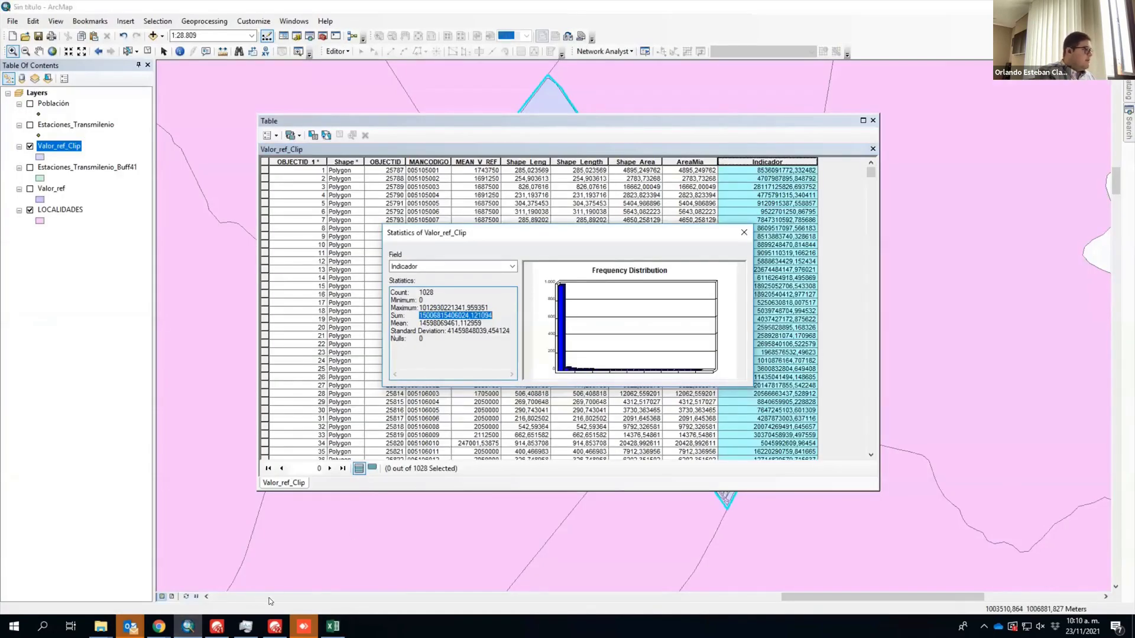
{"action": "left_click", "coordinate": [332, 627]}
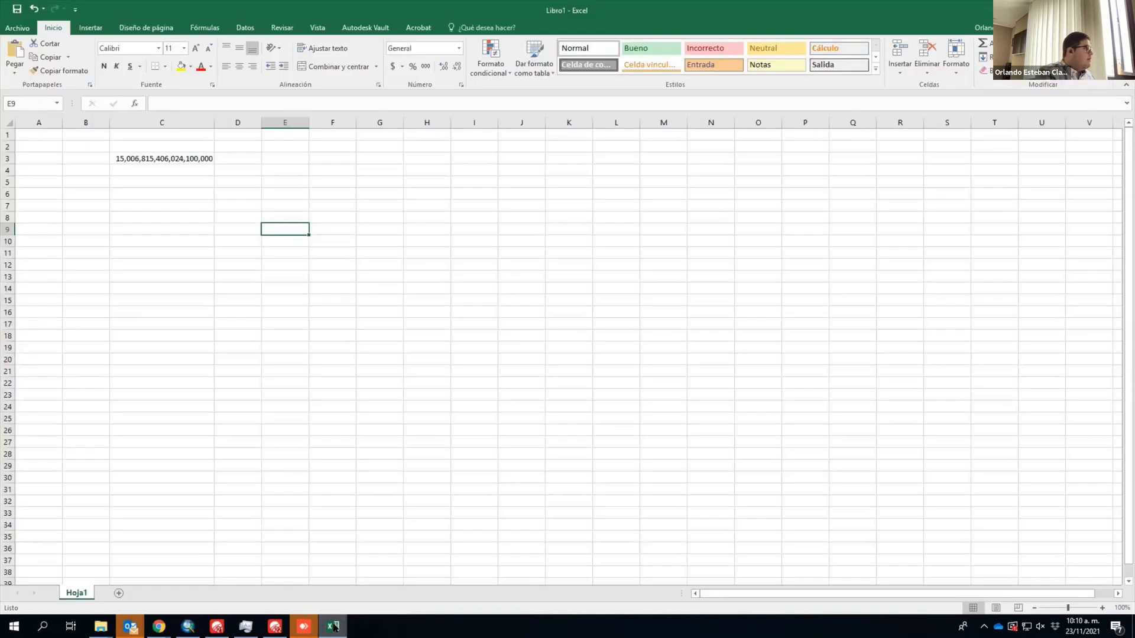
{"action": "left_click", "coordinate": [181, 157]}
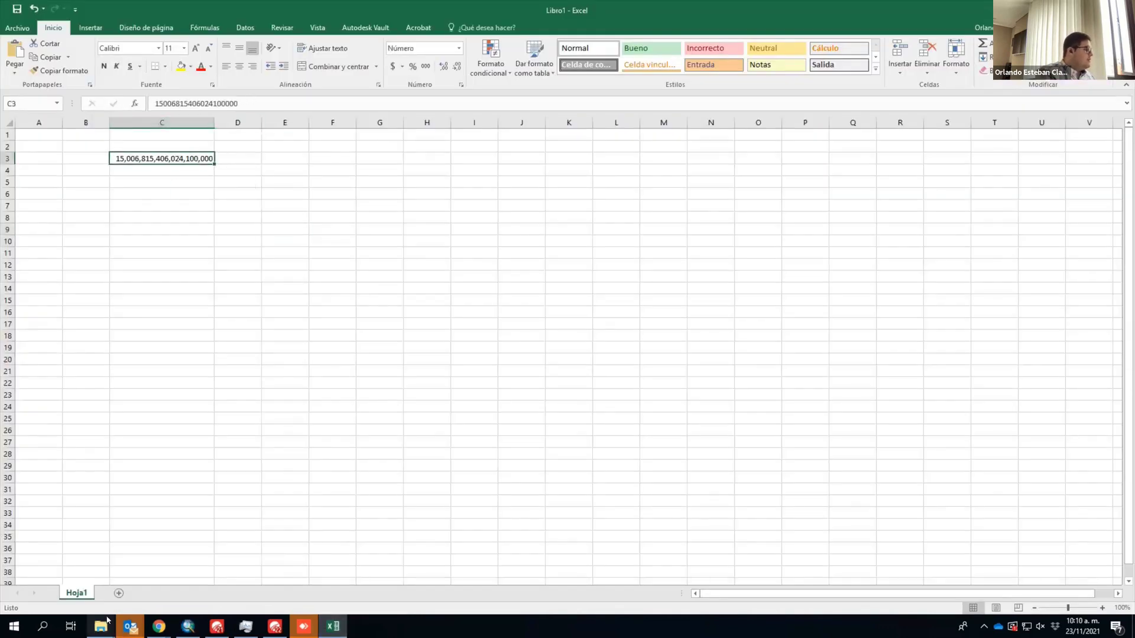
{"action": "left_click", "coordinate": [188, 627]}
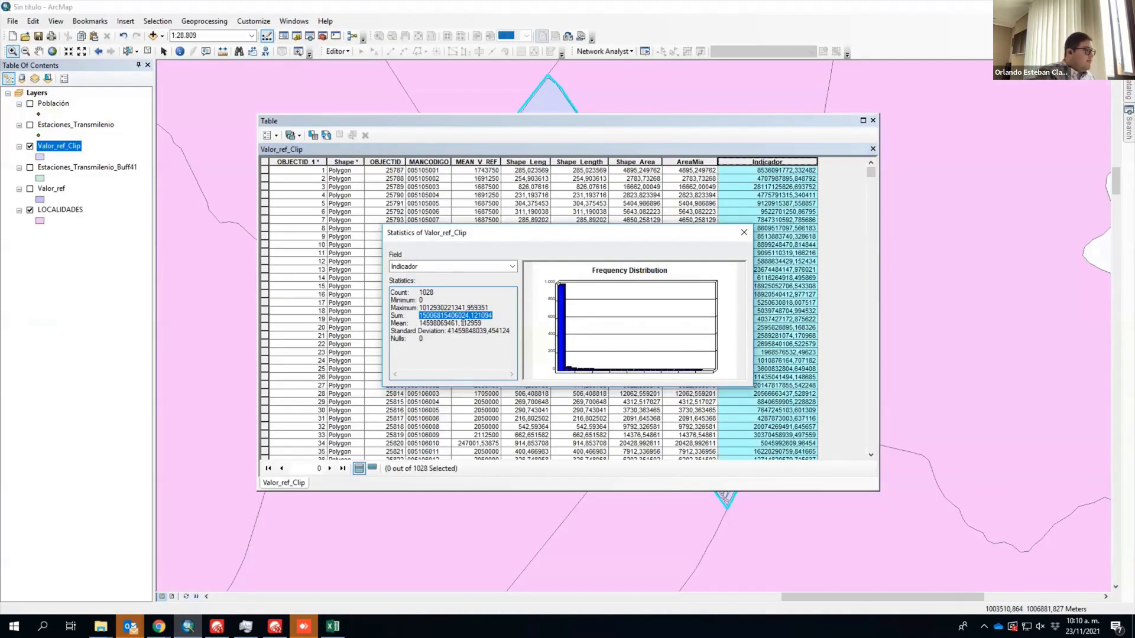
{"action": "left_click", "coordinate": [332, 627]}
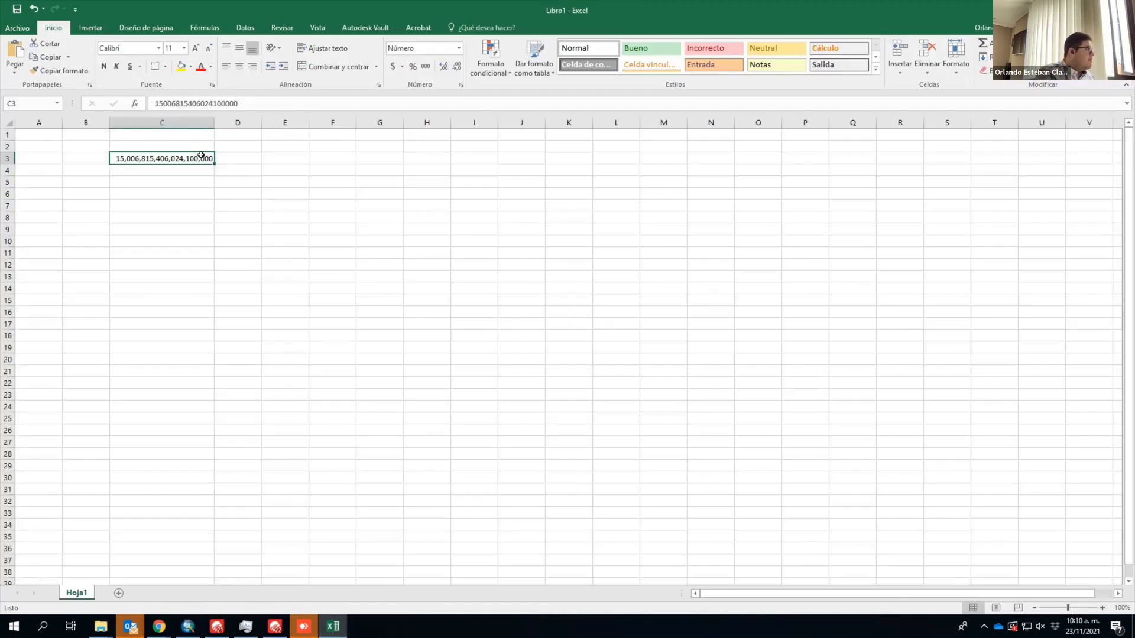
{"action": "left_click", "coordinate": [262, 104]}
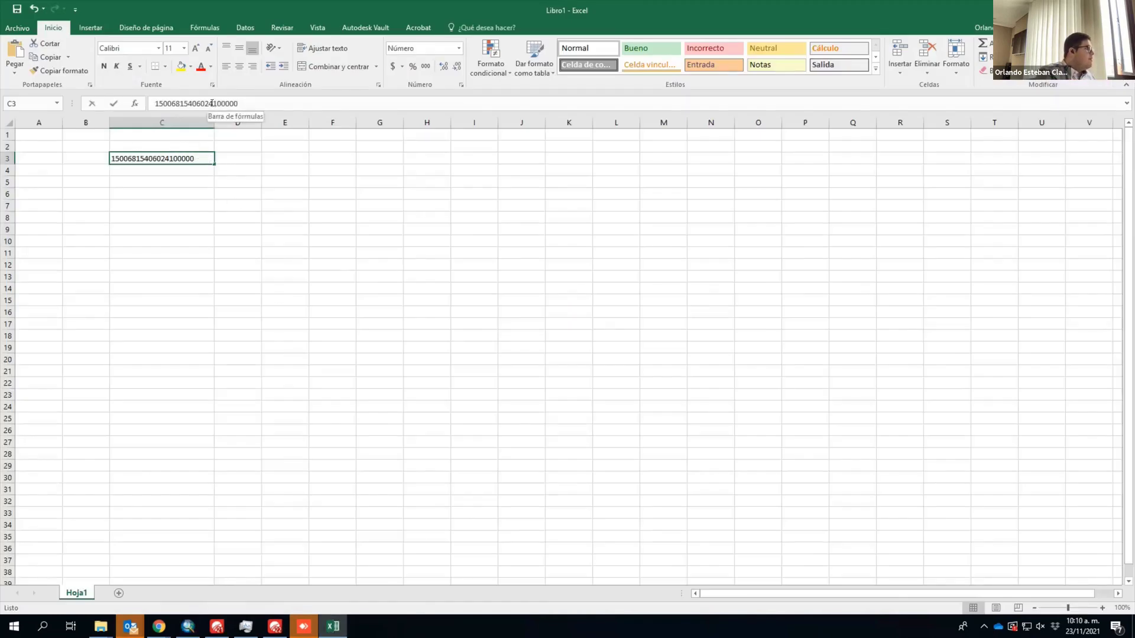
{"action": "left_click_drag", "start_coordinate": [263, 104], "coordinate": [73, 102]}
{"action": "key", "text": "Escape"}
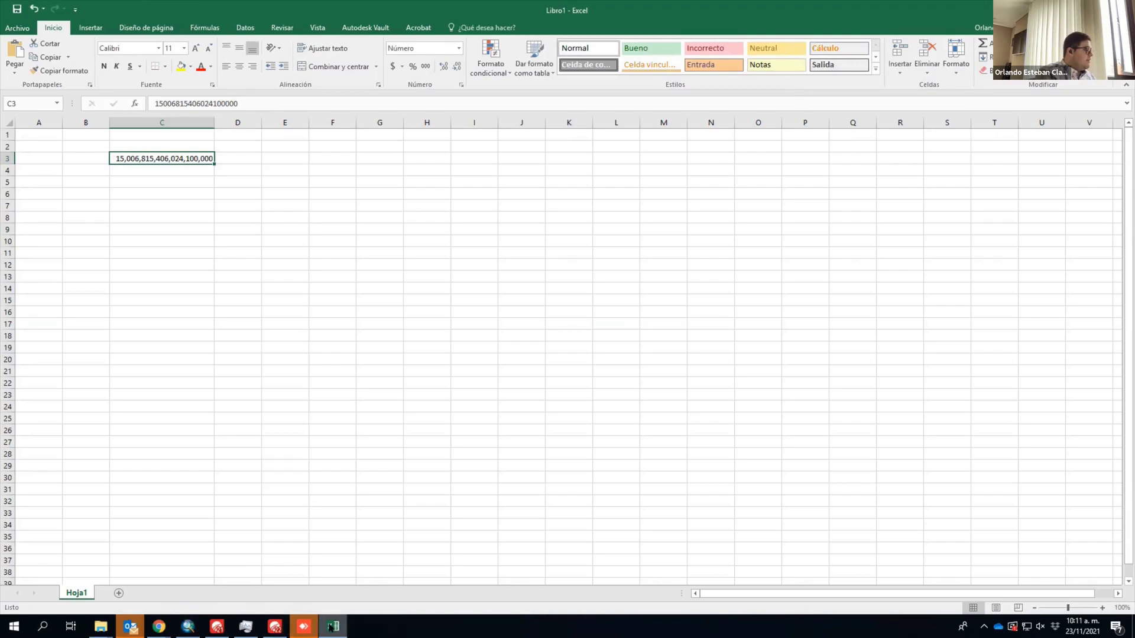
Step: Replace the content of cell C3 with the copied sum, changing its decimal comma to a point: 15006815406024.121094
{"action": "mouse_move", "coordinate": [333, 628]}
{"action": "left_click_drag", "start_coordinate": [254, 103], "coordinate": [117, 102]}
{"action": "key", "text": "Delete"}
{"action": "left_click", "coordinate": [115, 103]}
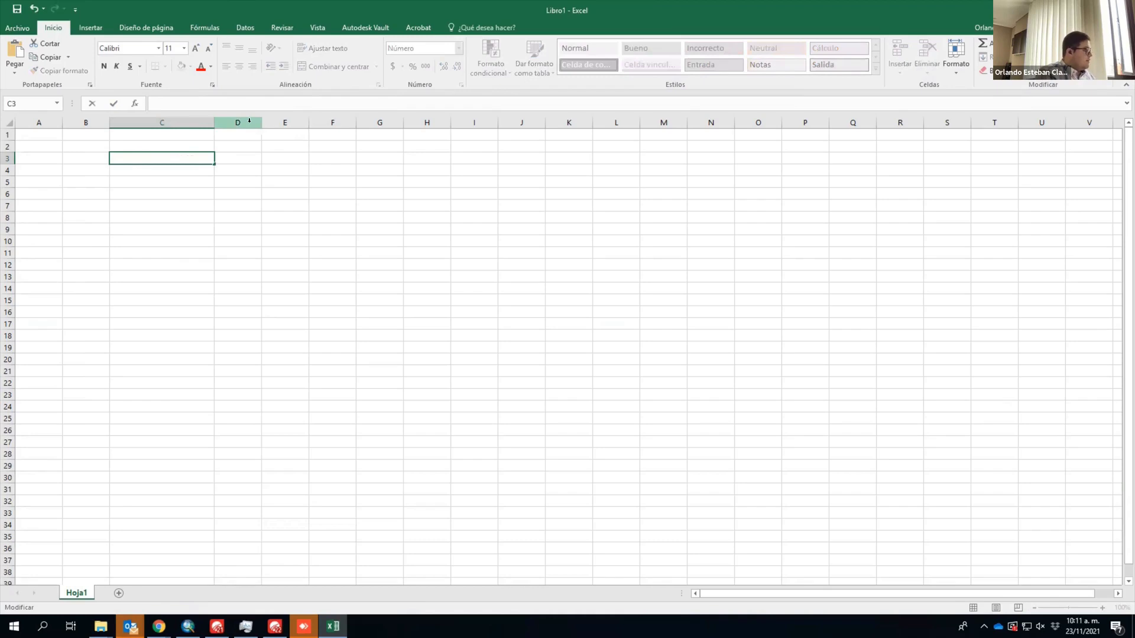
{"action": "key", "text": "ctrl+v"}
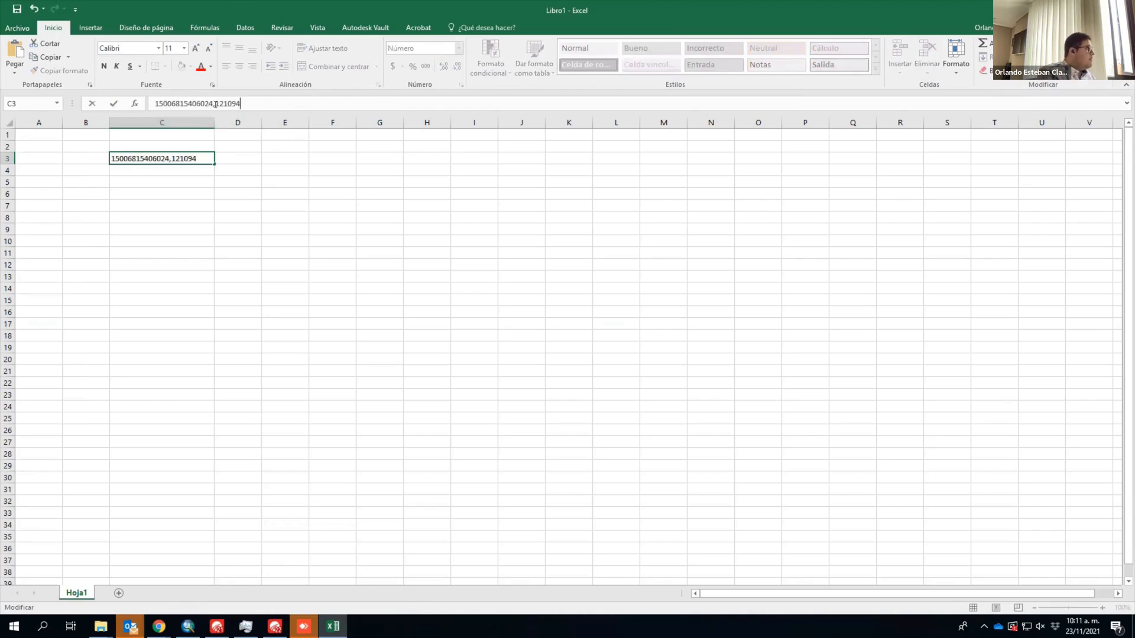
{"action": "key", "text": "BackSpace"}
{"action": "type", "text": "."}
{"action": "key", "text": "Return"}
{"action": "left_click", "coordinate": [184, 159]}
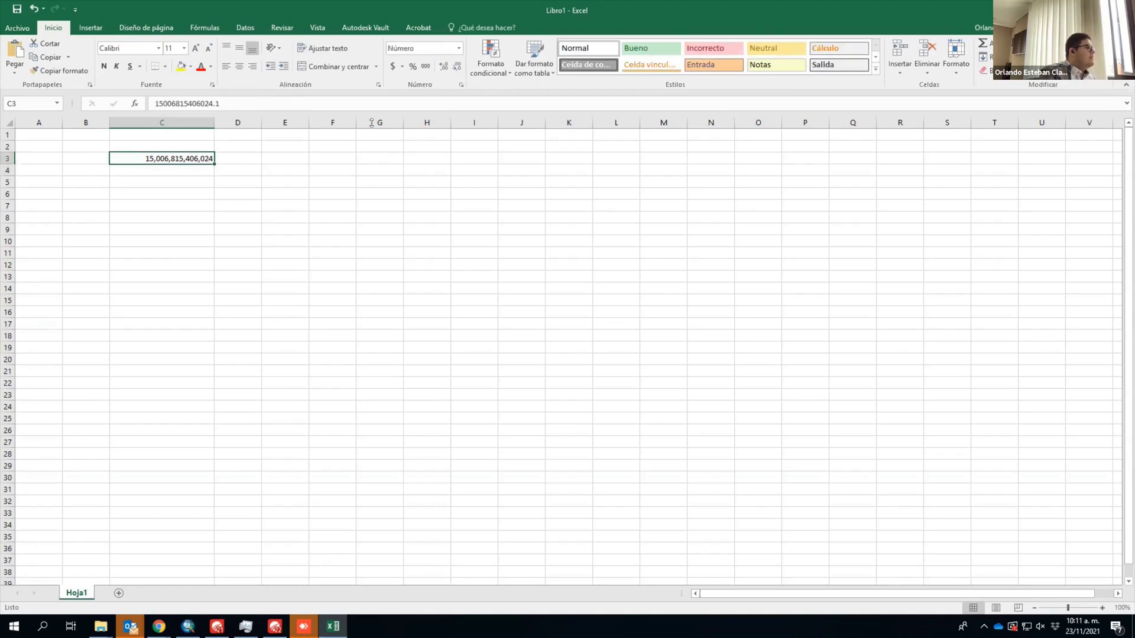
Step: Increase the displayed decimals of cell C3 to five places and widen column C further
{"action": "left_click", "coordinate": [447, 67]}
{"action": "left_click", "coordinate": [447, 67]}
{"action": "left_click", "coordinate": [448, 66]}
{"action": "left_click", "coordinate": [448, 67]}
{"action": "left_click", "coordinate": [448, 67]}
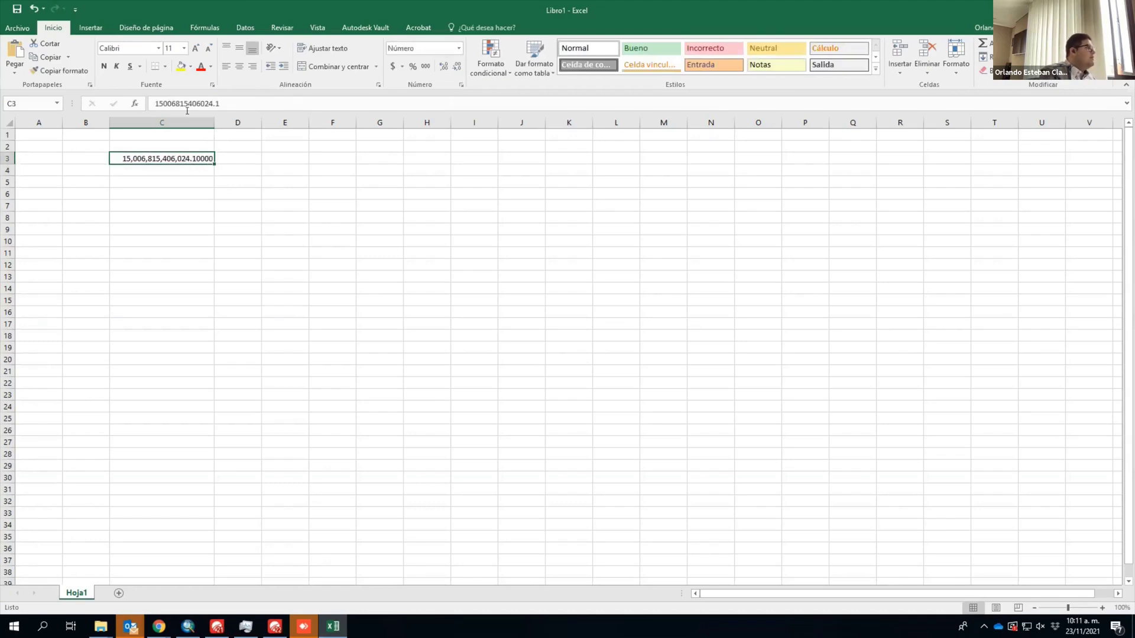
{"action": "left_click_drag", "start_coordinate": [217, 122], "coordinate": [288, 122]}
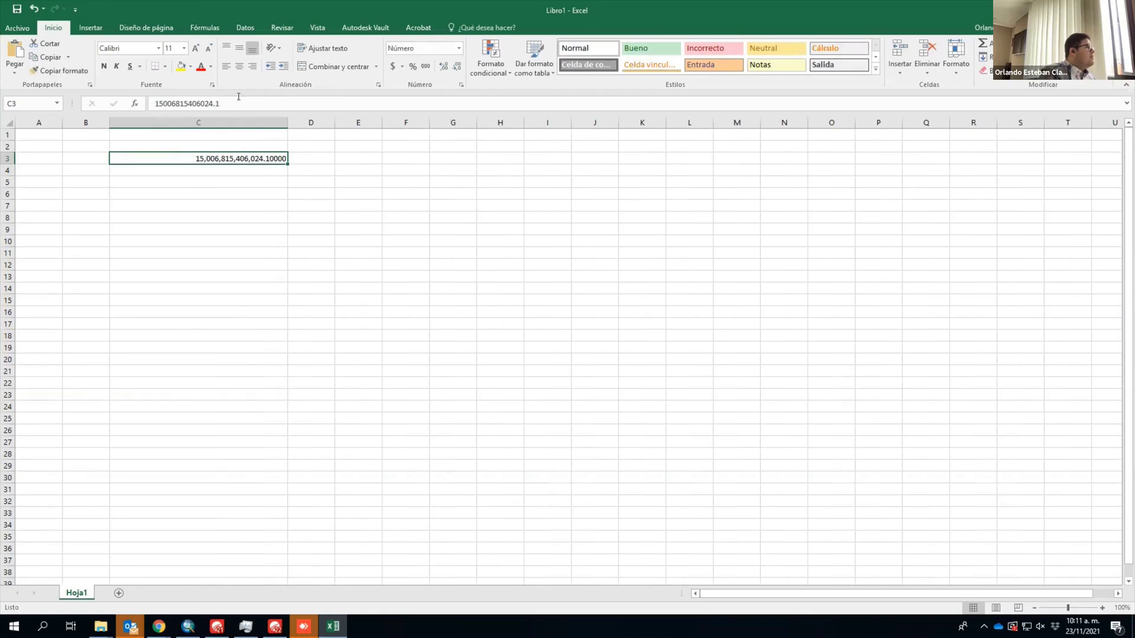
{"action": "left_click_drag", "start_coordinate": [220, 104], "coordinate": [123, 105]}
{"action": "key", "text": "Delete"}
{"action": "left_click", "coordinate": [448, 202]}
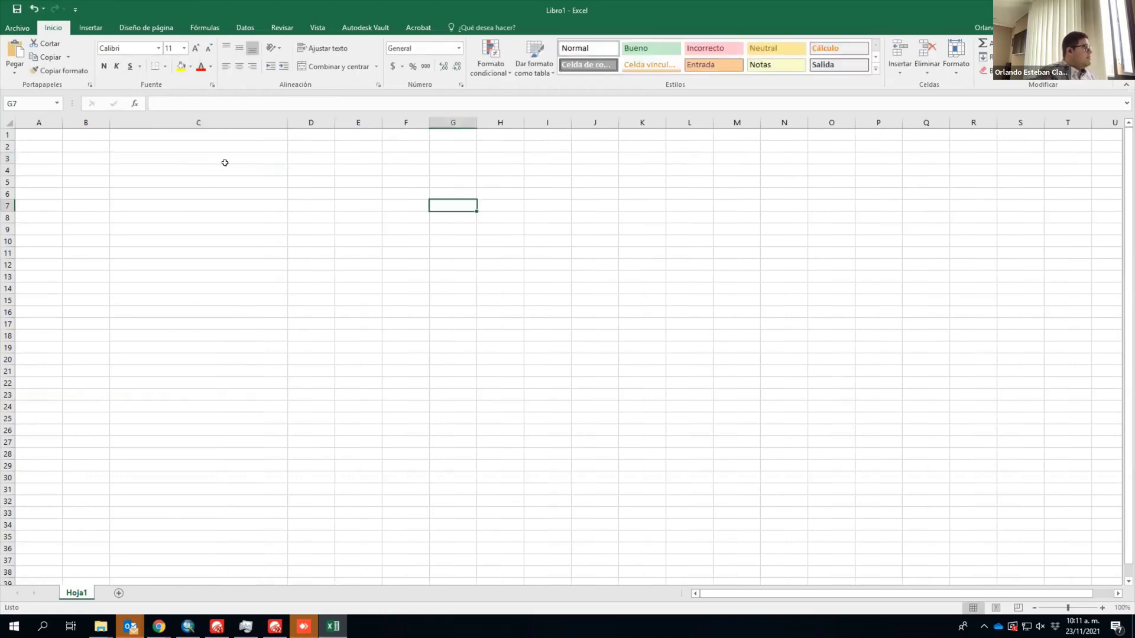
{"action": "double_click", "coordinate": [229, 160]}
{"action": "key", "text": "ctrl+v"}
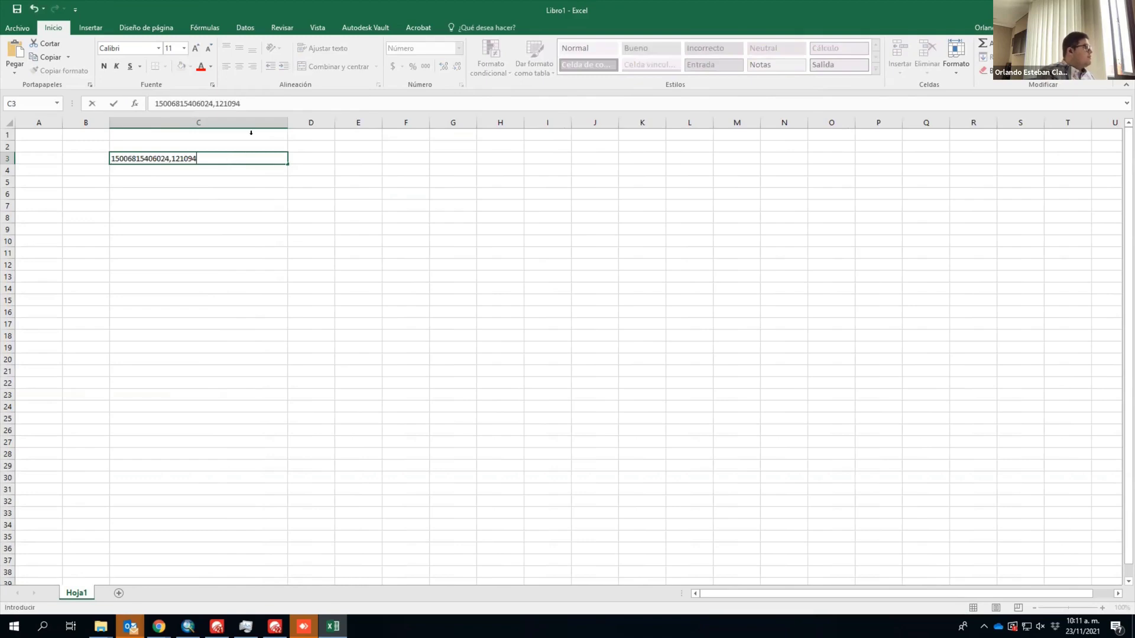
{"action": "key", "text": "ctrl+Return"}
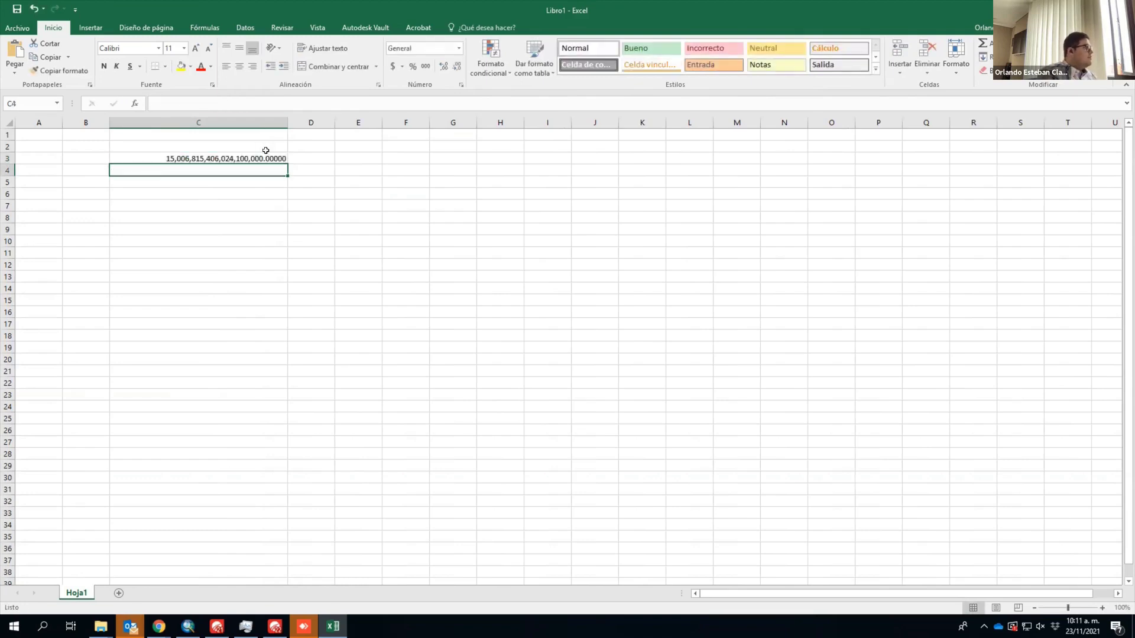
Step: Replace the content of cell C3 with the copied sum using a decimal point, 15006815406024.121094, and format it with thousands separators and no decimals
{"action": "left_click_drag", "start_coordinate": [238, 102], "coordinate": [44, 101]}
{"action": "key", "text": "Delete"}
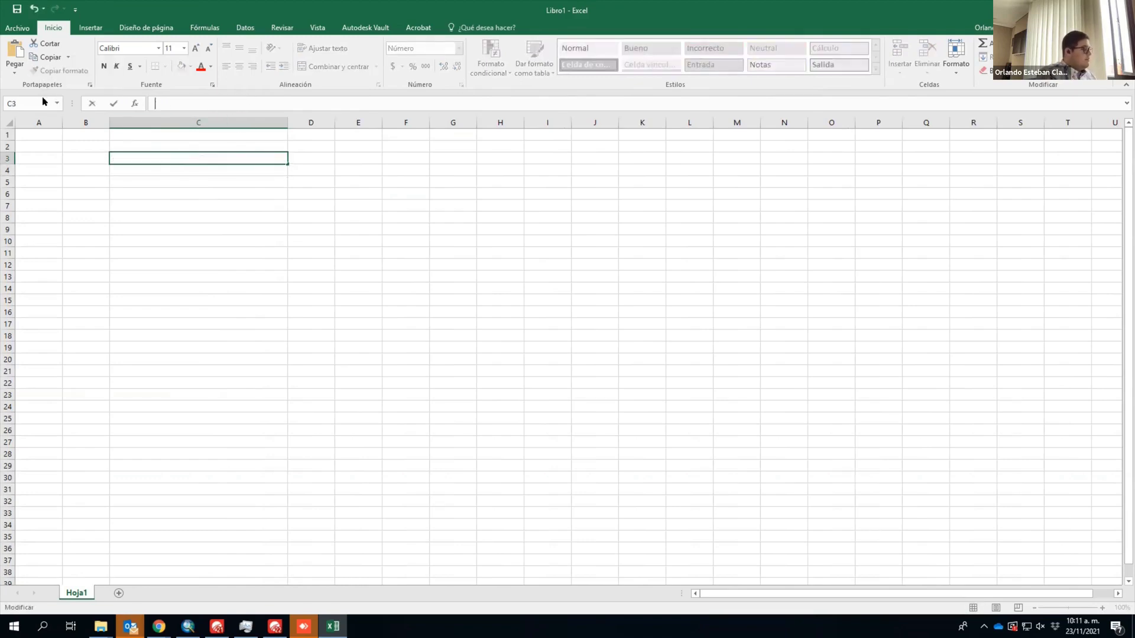
{"action": "key", "text": "ctrl+b"}
{"action": "left_click", "coordinate": [660, 315]}
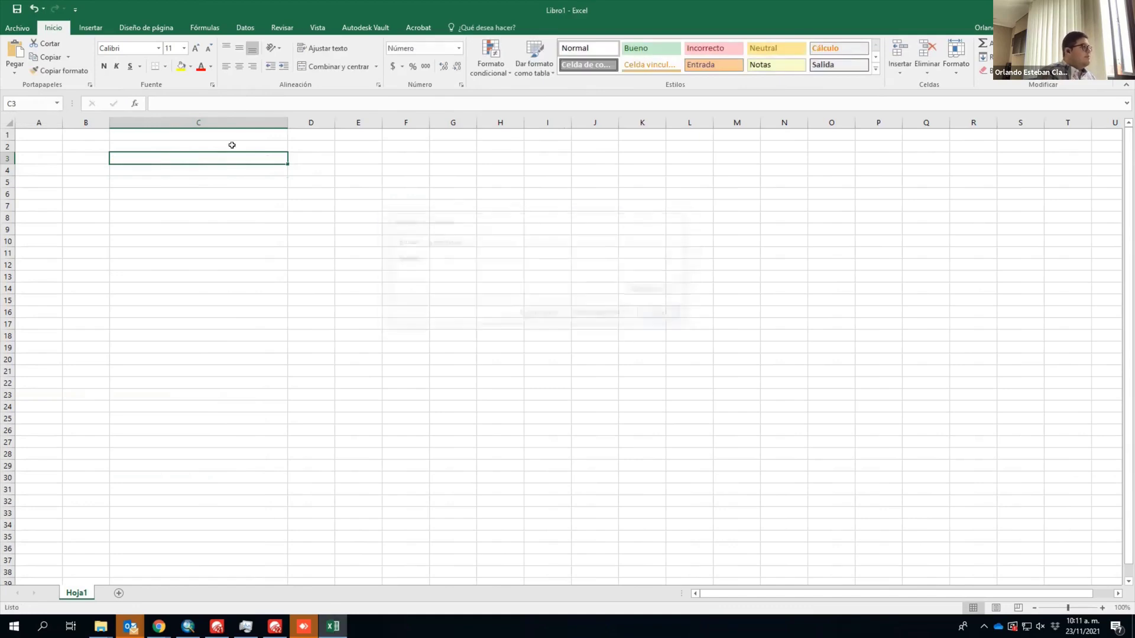
{"action": "left_click", "coordinate": [217, 104]}
{"action": "key", "text": "ctrl+v"}
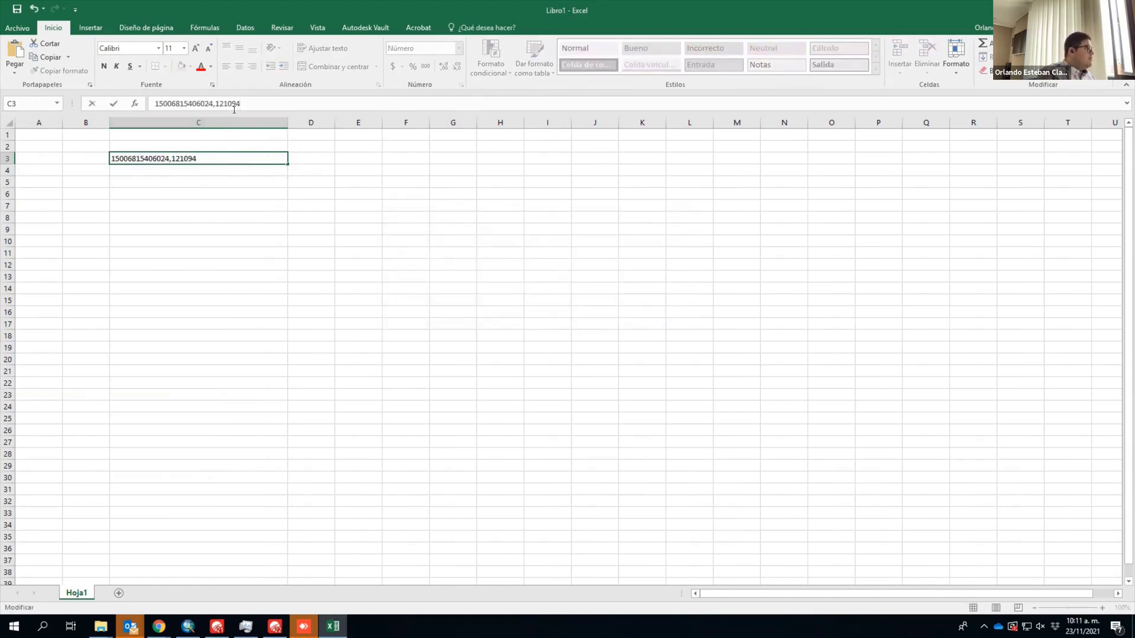
{"action": "left_click", "coordinate": [215, 104]}
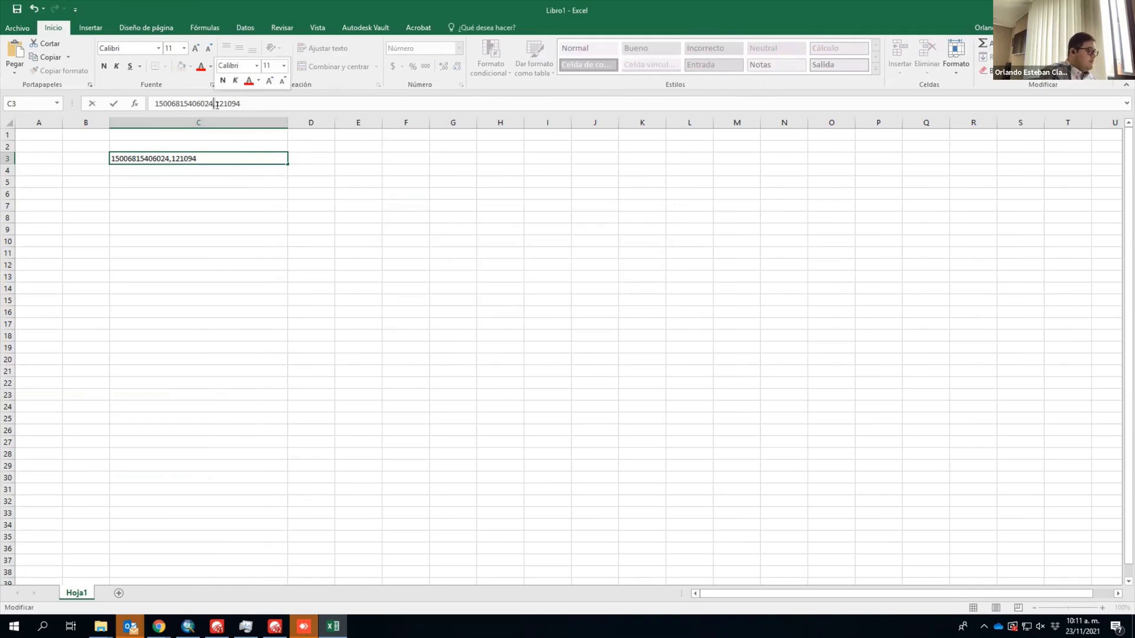
{"action": "key", "text": "BackSpace"}
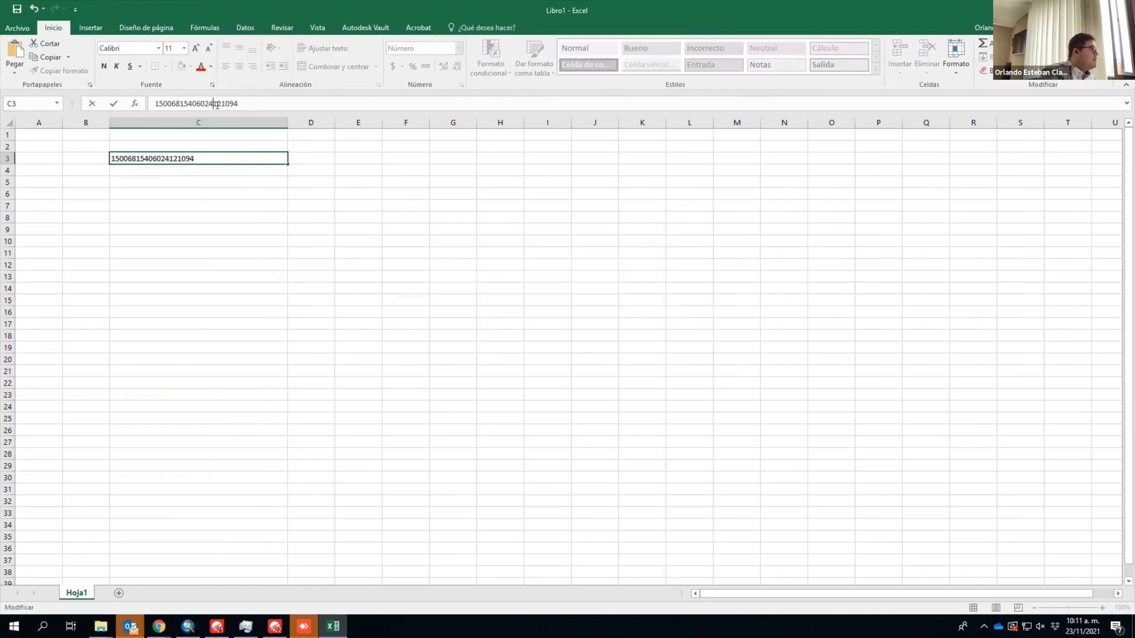
{"action": "type", "text": "."}
{"action": "key", "text": "Return"}
{"action": "left_click", "coordinate": [270, 158]}
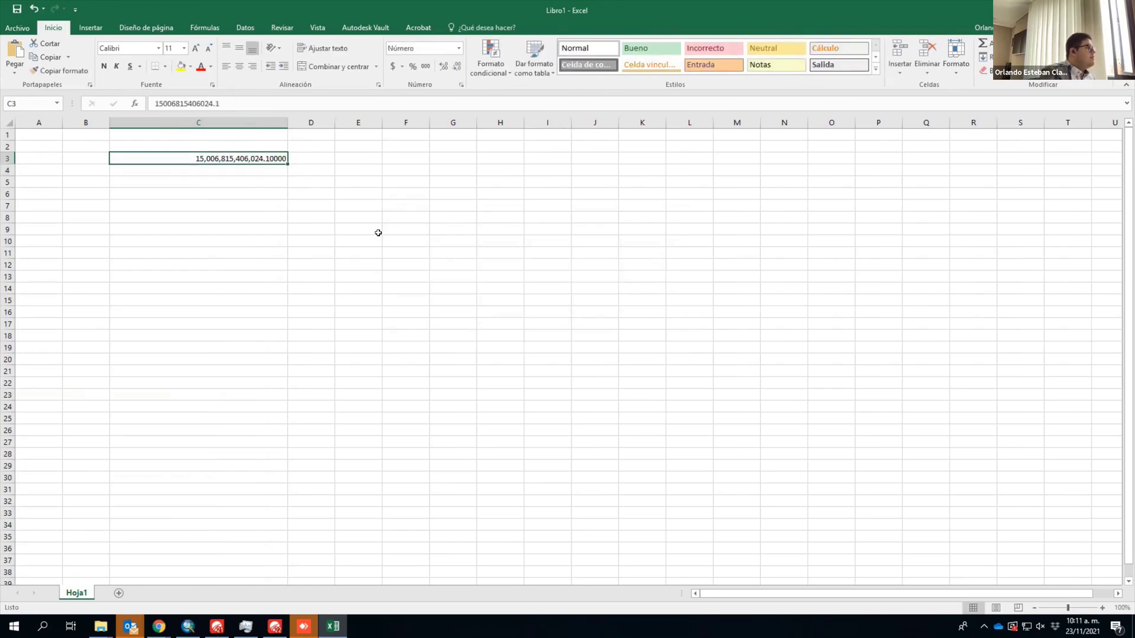
{"action": "left_click", "coordinate": [425, 67]}
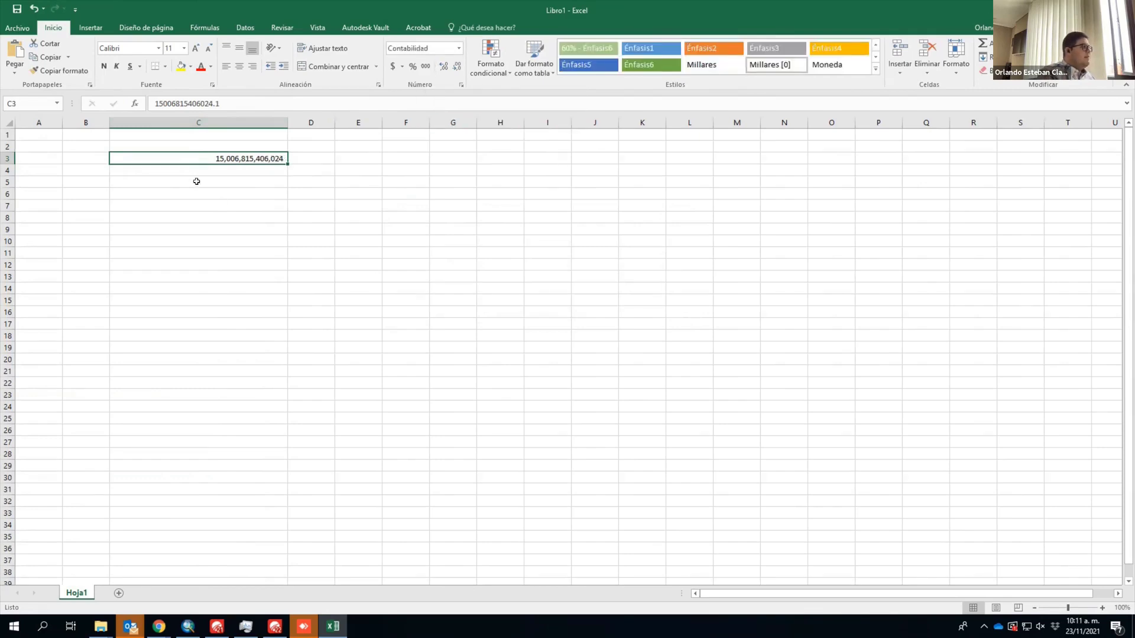
Step: Switch to ArcMap, replace the Indicador statistics with those of the AreaMia field, and copy the Sum value
{"action": "left_click", "coordinate": [188, 626]}
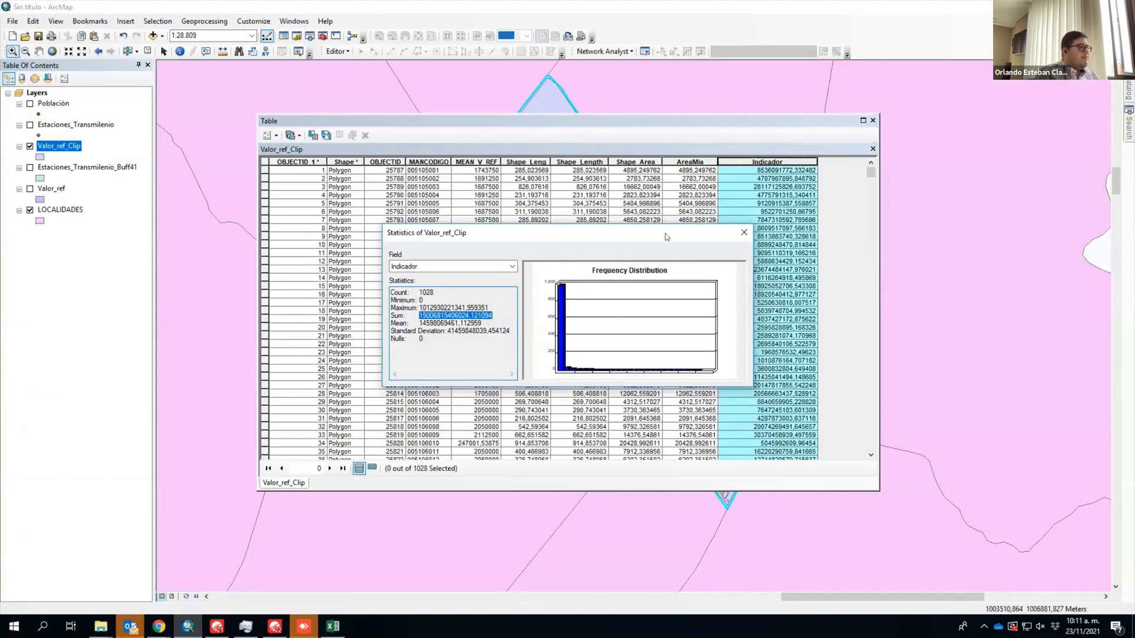
{"action": "left_click", "coordinate": [744, 232]}
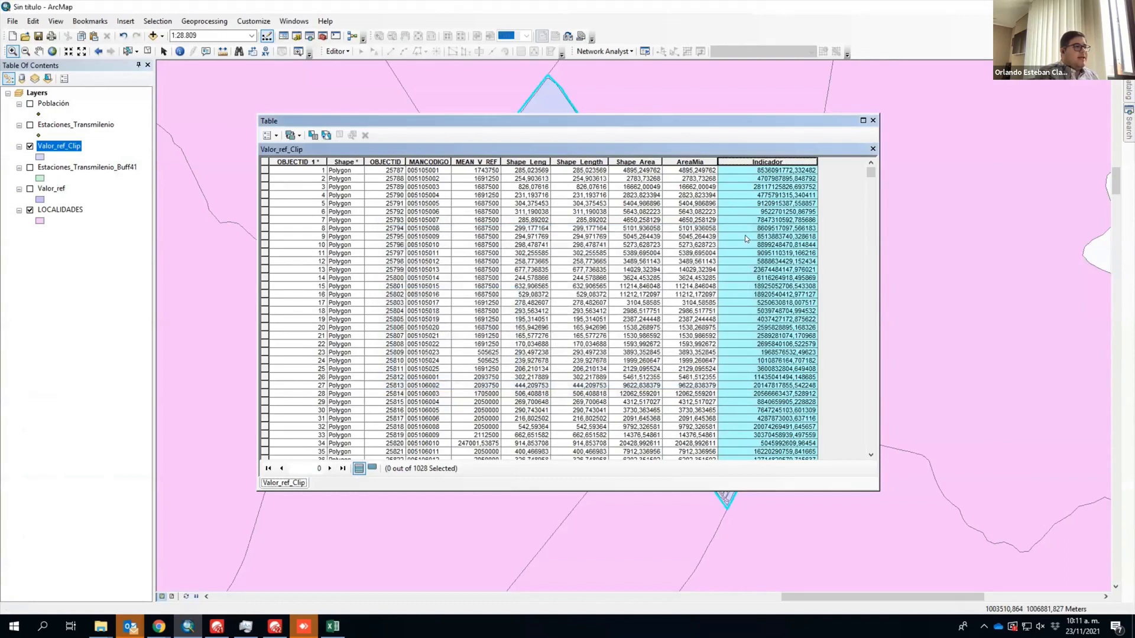
{"action": "right_click", "coordinate": [691, 162]}
{"action": "left_click", "coordinate": [736, 221]}
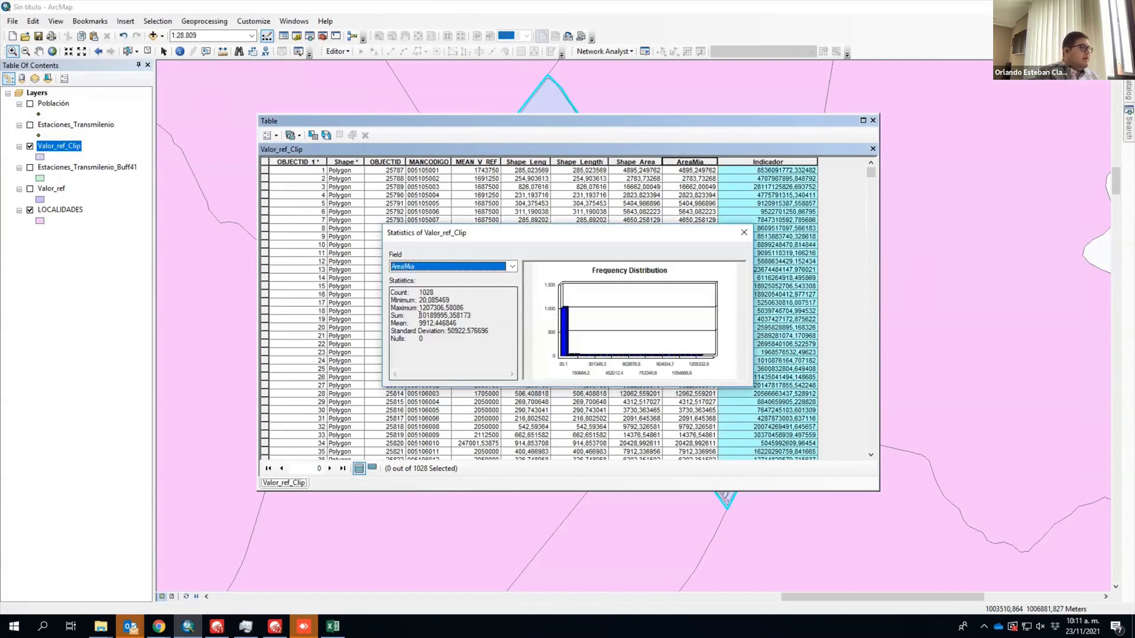
{"action": "left_click_drag", "start_coordinate": [420, 315], "coordinate": [487, 313]}
{"action": "key", "text": "ctrl+c"}
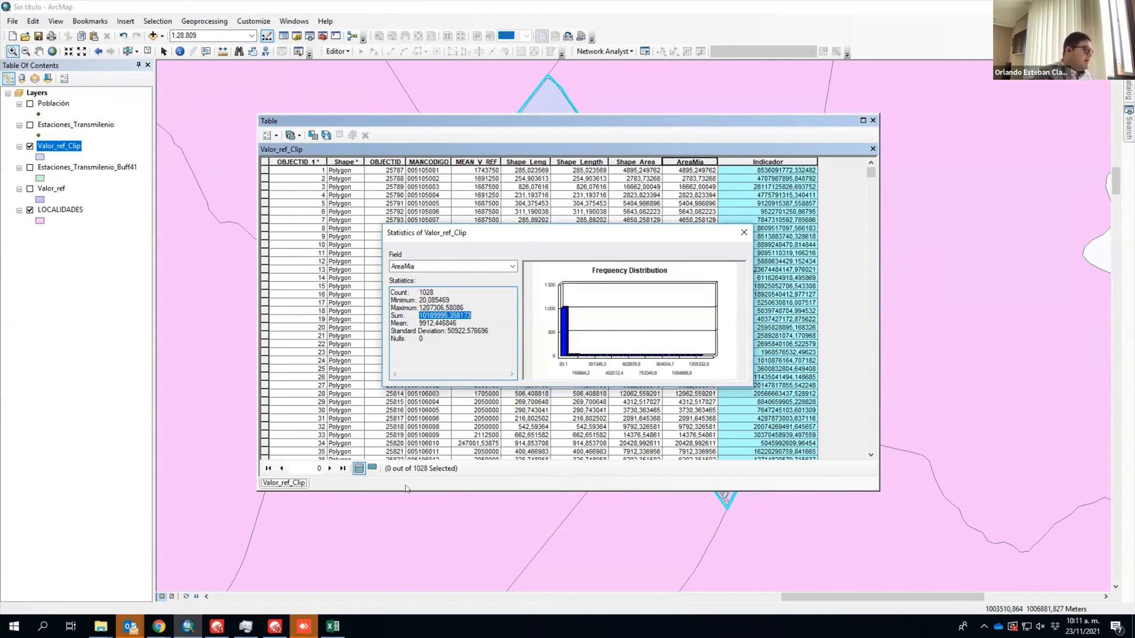
Step: Switch to Excel and paste the copied area sum into cell C4, changing its decimal comma to a point: 10189995.358173
{"action": "left_click", "coordinate": [333, 626]}
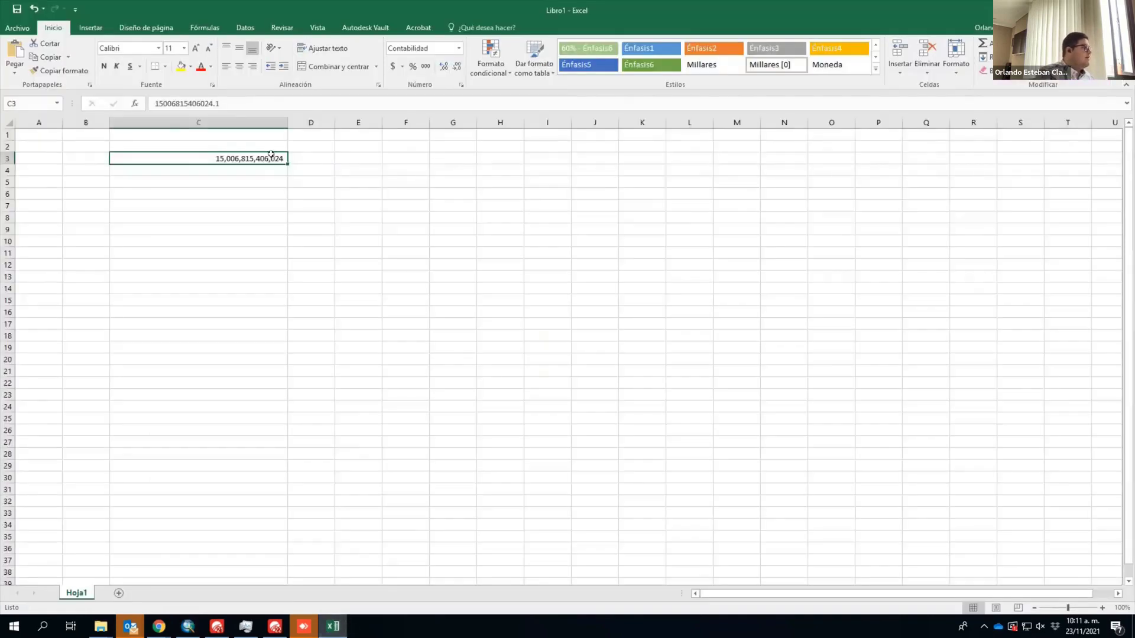
{"action": "left_click", "coordinate": [261, 170]}
{"action": "key", "text": "ctrl+v"}
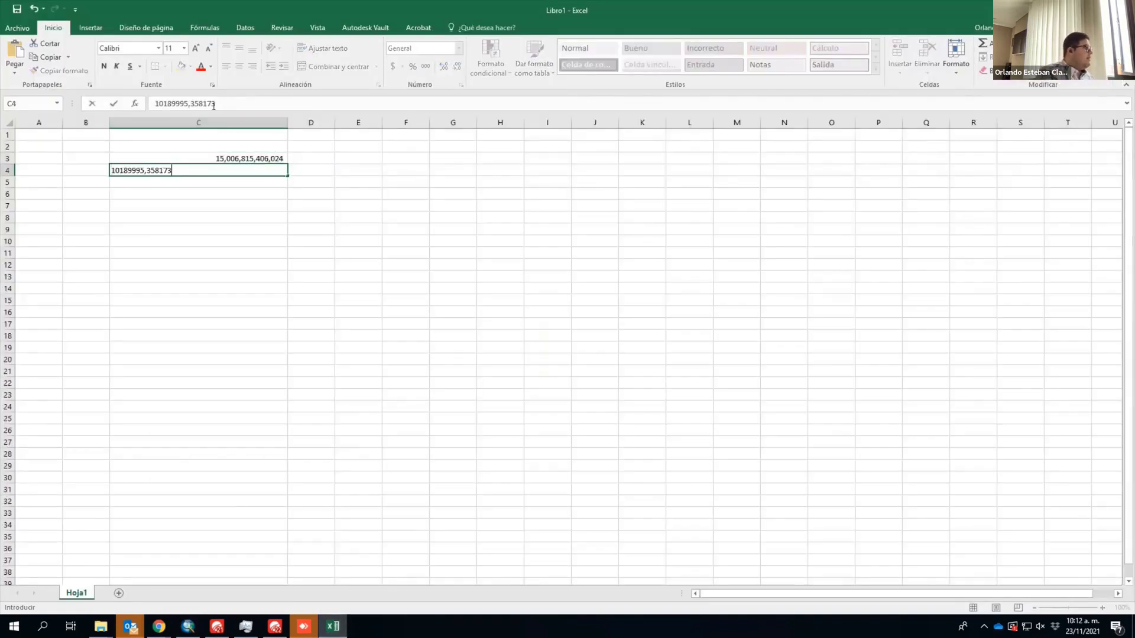
{"action": "left_click", "coordinate": [192, 103]}
{"action": "key", "text": "BackSpace"}
{"action": "type", "text": "."}
{"action": "key", "text": "Return"}
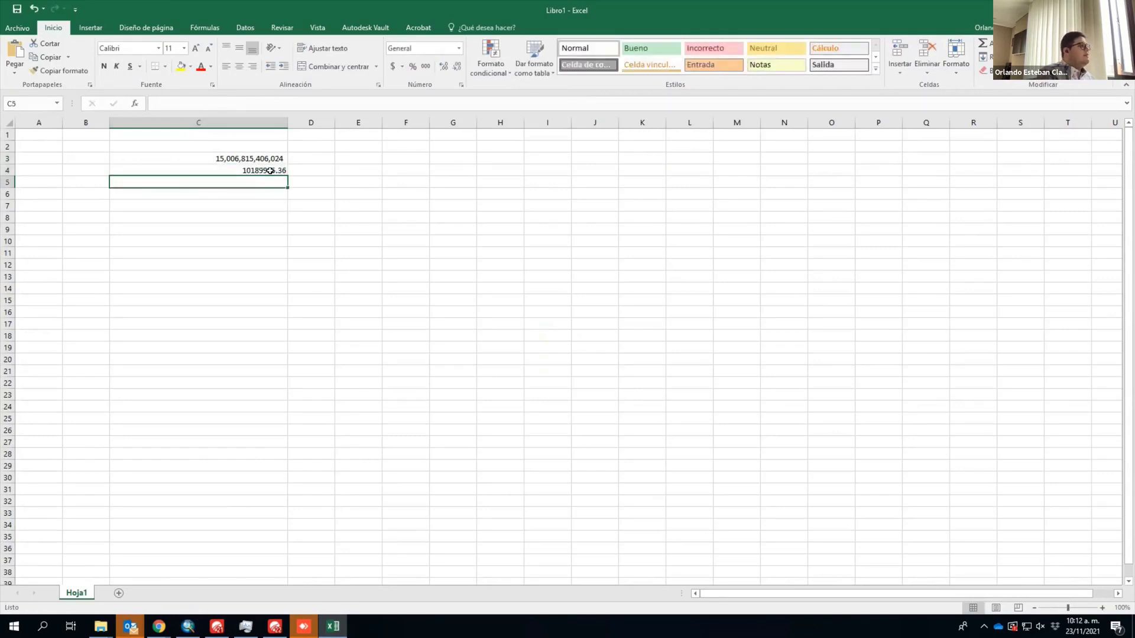
Step: Divide the Indicador total by the area total in cell C5 with the formula +C3/C4
{"action": "type", "text": "+"}
{"action": "key", "text": "Up"}
{"action": "key", "text": "Up"}
{"action": "type", "text": "/"}
{"action": "key", "text": "Up"}
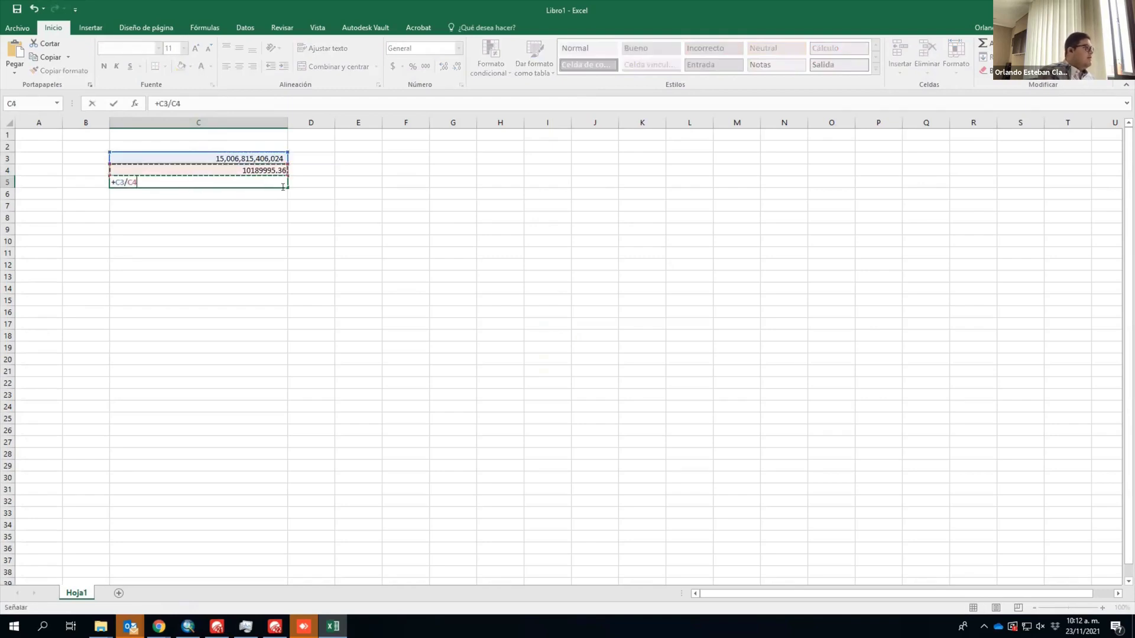
{"action": "key", "text": "Return"}
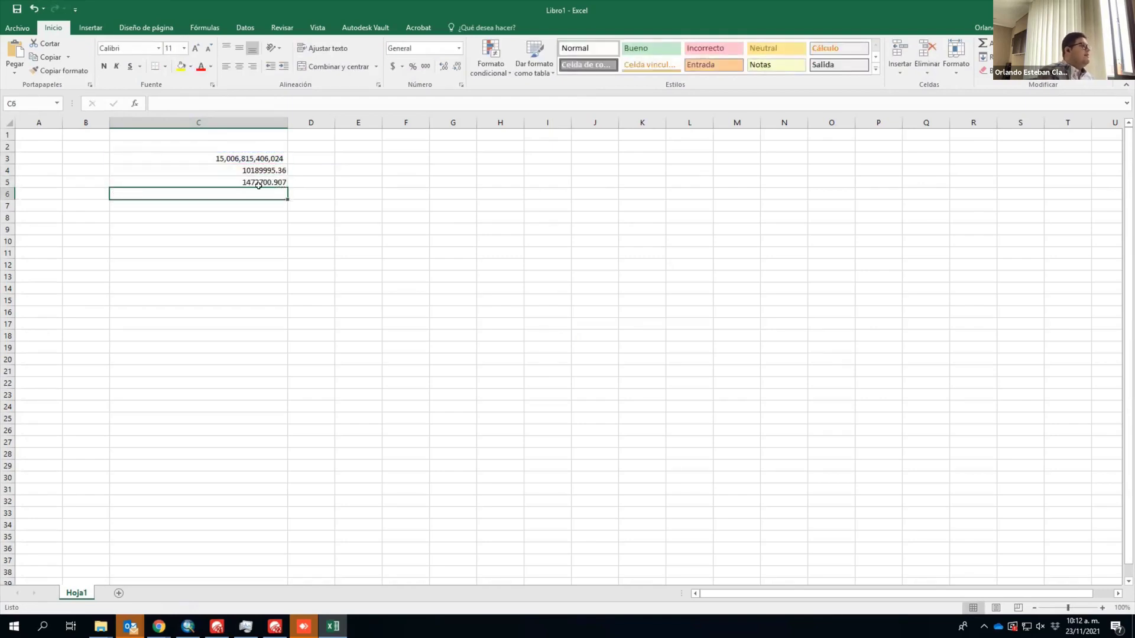
{"action": "left_click", "coordinate": [257, 183]}
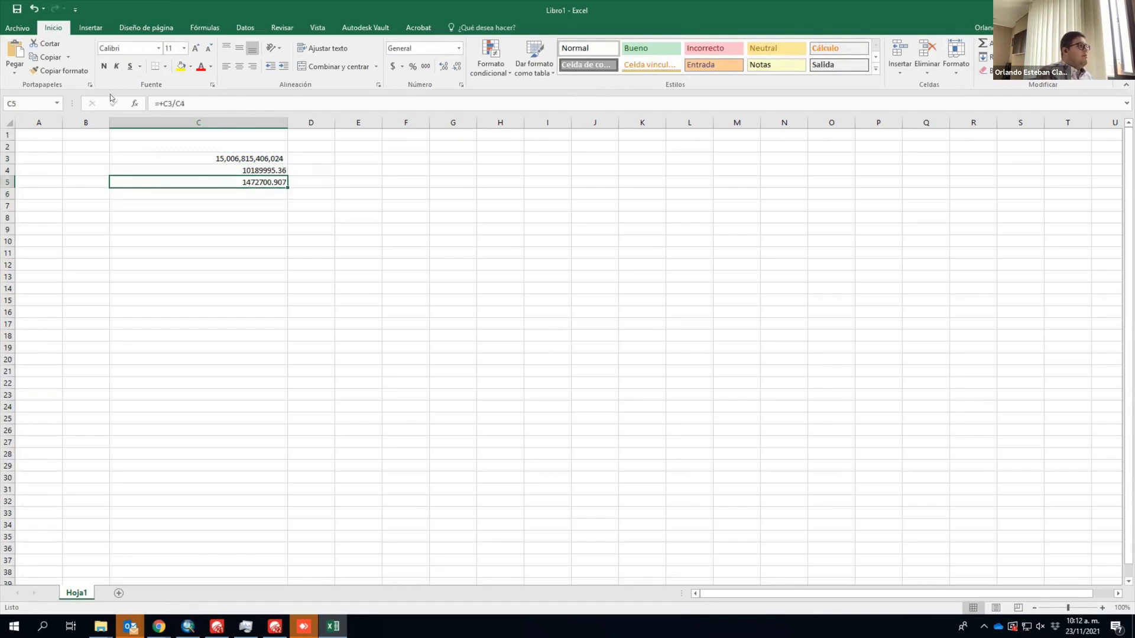
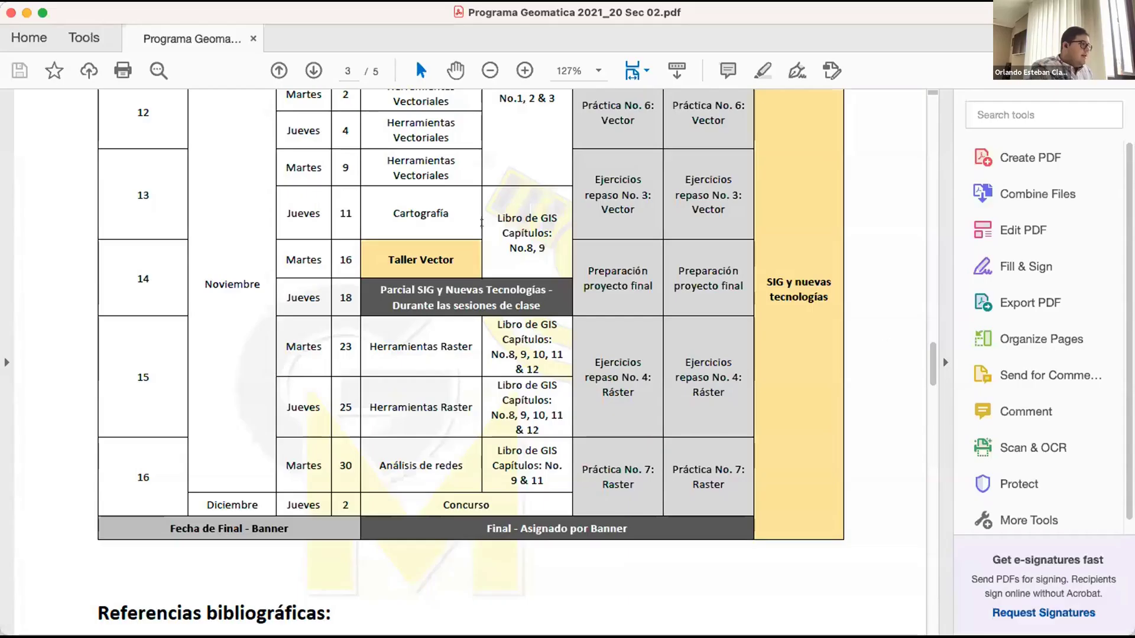
Step: Examine the Concurso entry for Jueves 2 Diciembre in the course schedule of the Programa Geomatica PDF
{"action": "left_click_drag", "start_coordinate": [339, 505], "coordinate": [472, 496]}
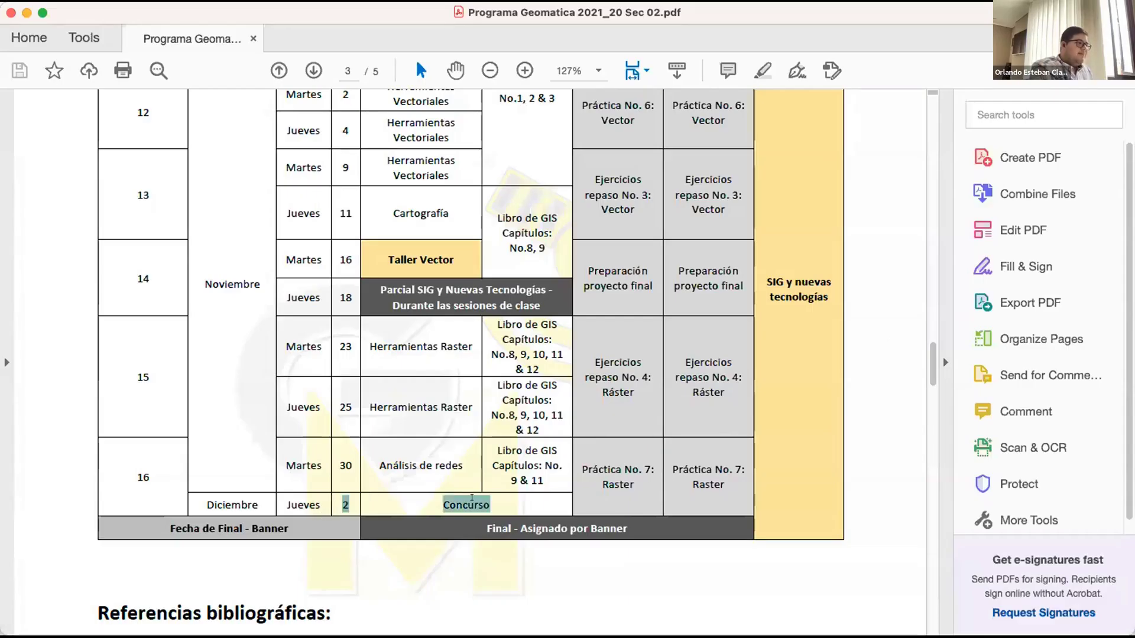
{"action": "left_click", "coordinate": [472, 499]}
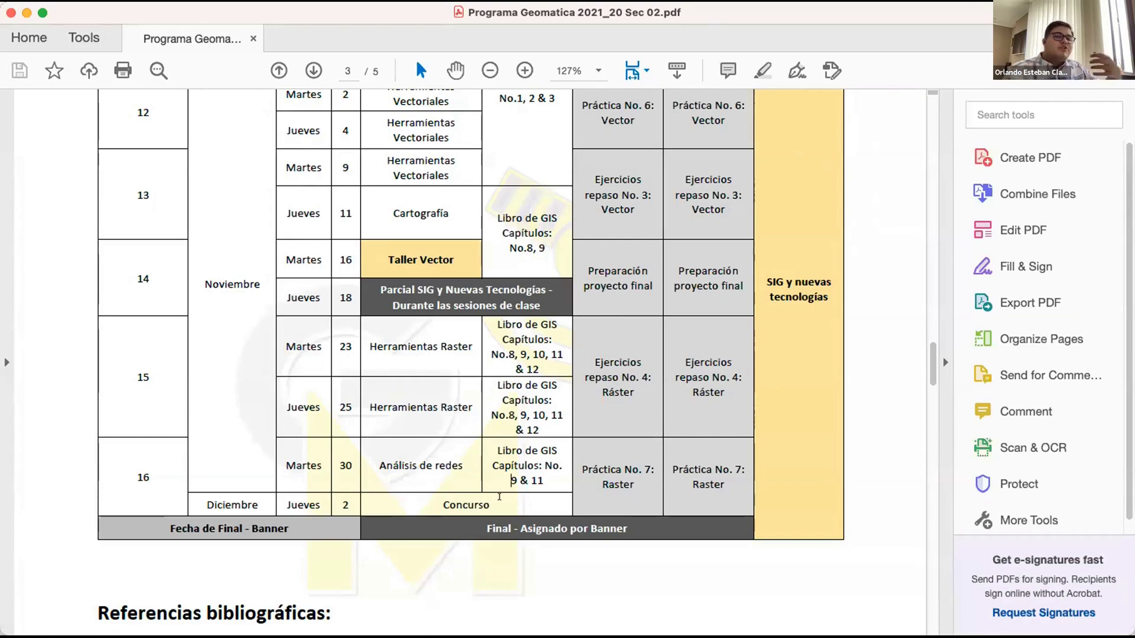
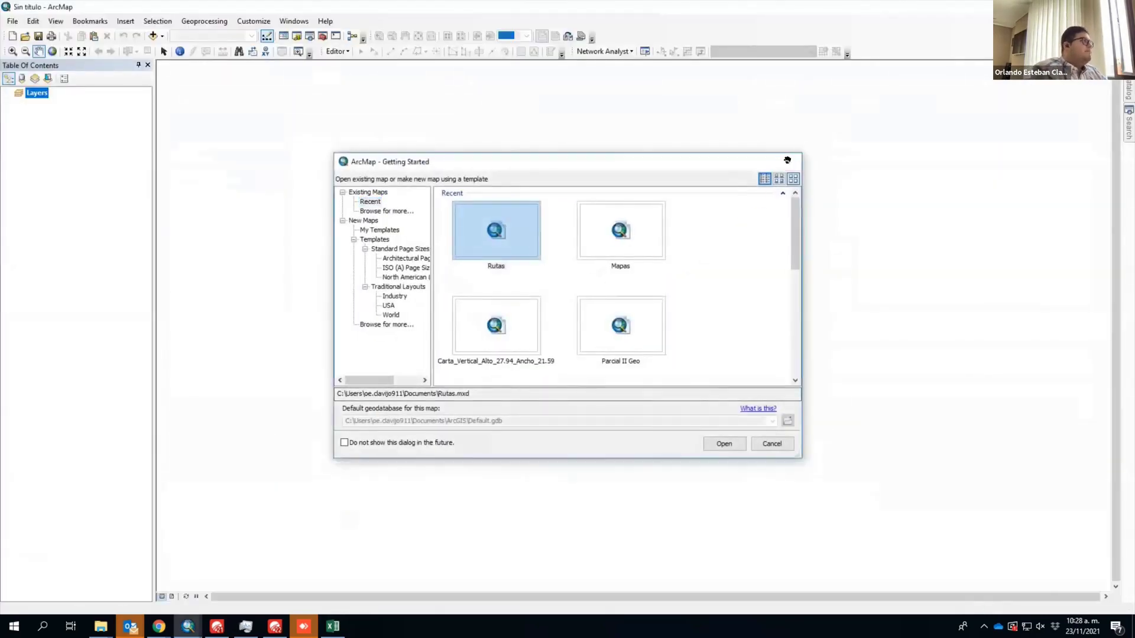
Step: Dismiss the ArcMap Getting Started dialog and check that the Spatial Analyst extension is enabled
{"action": "left_click", "coordinate": [788, 163]}
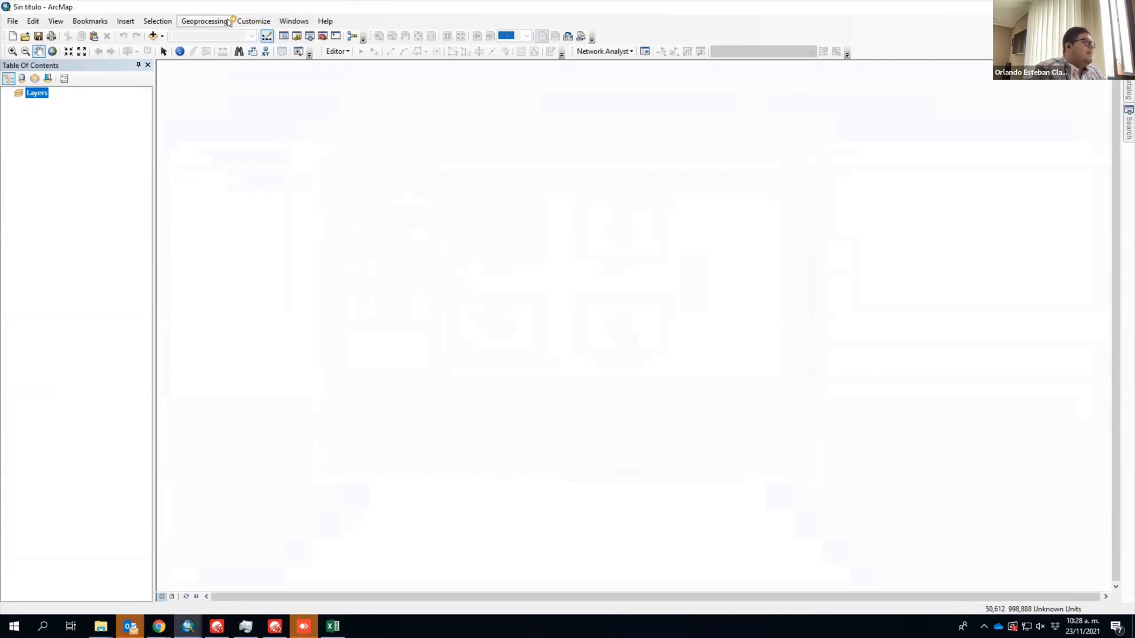
{"action": "left_click", "coordinate": [254, 22]}
{"action": "left_click", "coordinate": [269, 48]}
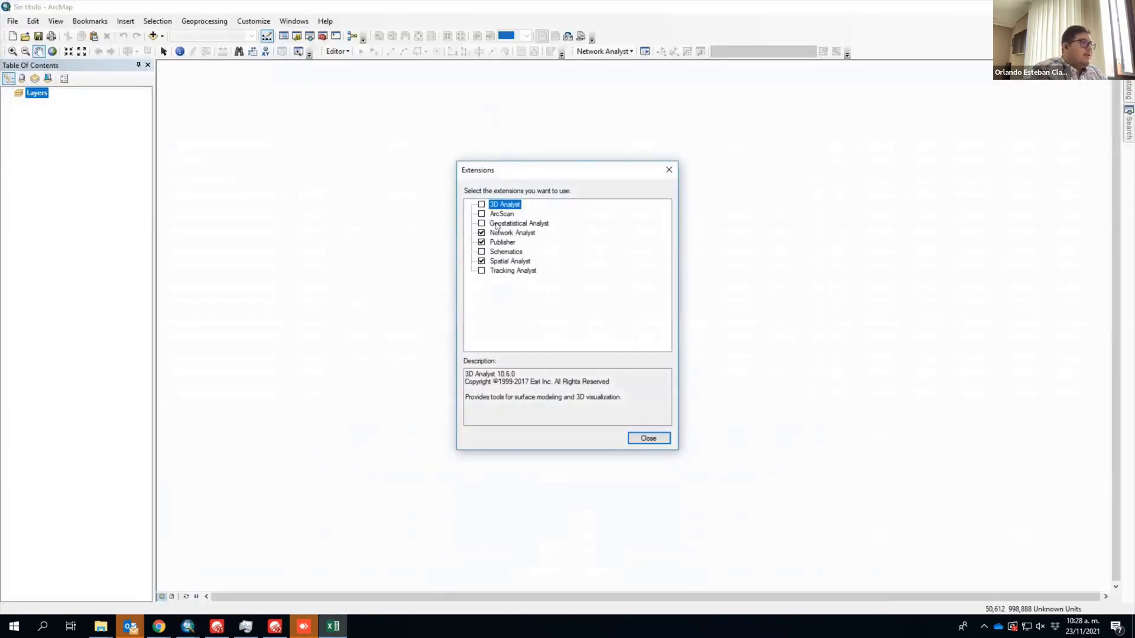
{"action": "left_click", "coordinate": [481, 262]}
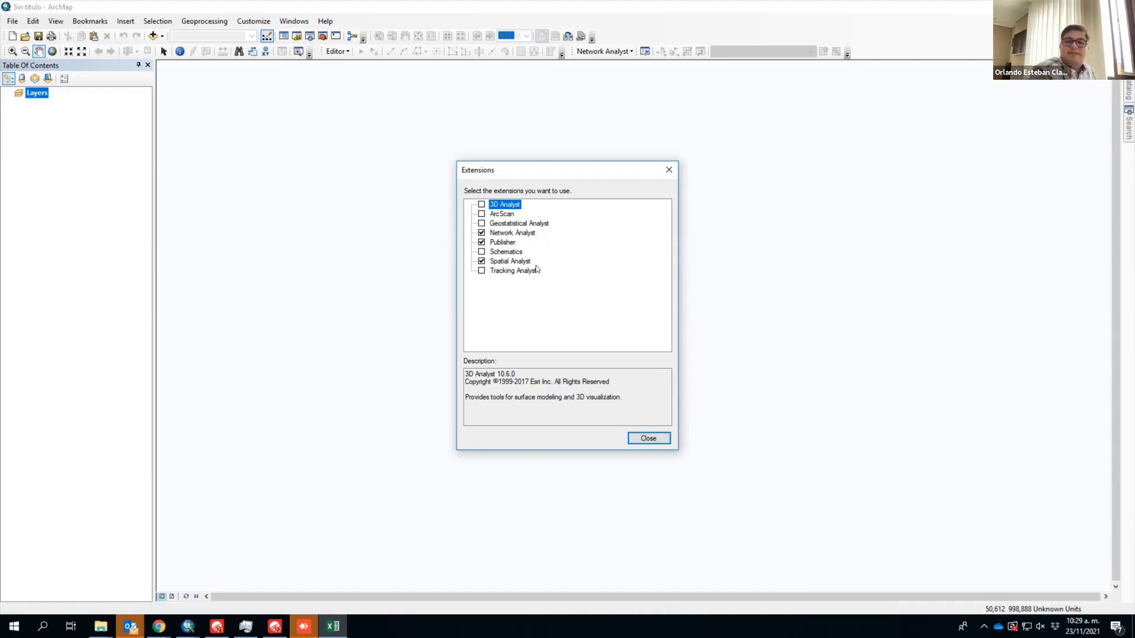
{"action": "left_click", "coordinate": [661, 171]}
Step: Add the raster n04_75.tif from the Clase Raster folder in DatosSIG to the empty map
{"action": "left_click", "coordinate": [152, 35]}
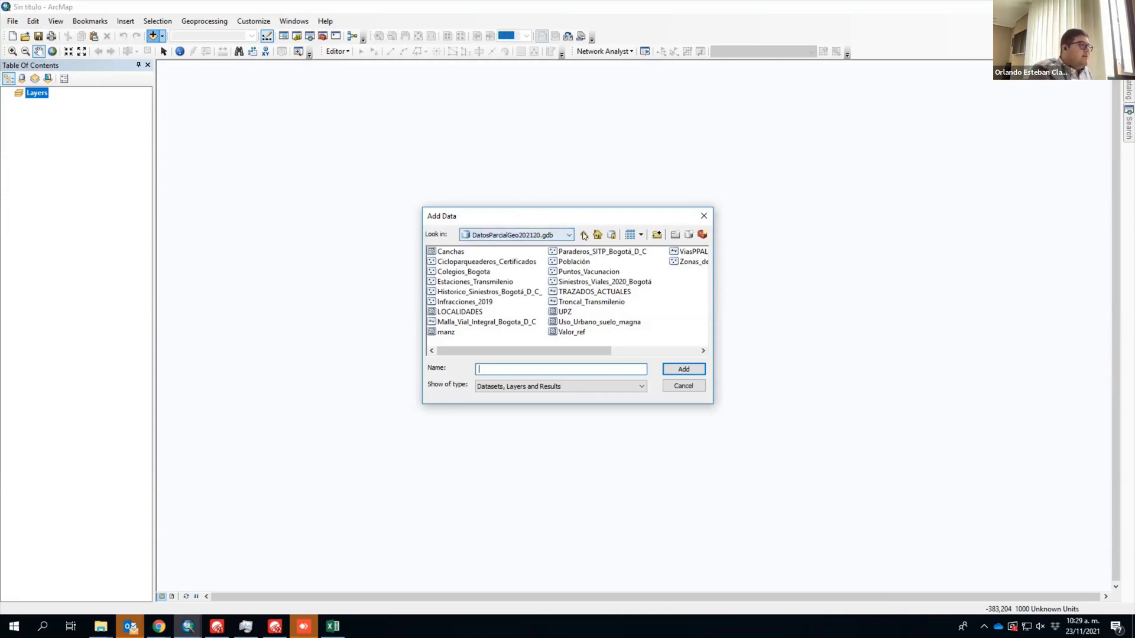
{"action": "left_click", "coordinate": [584, 236]}
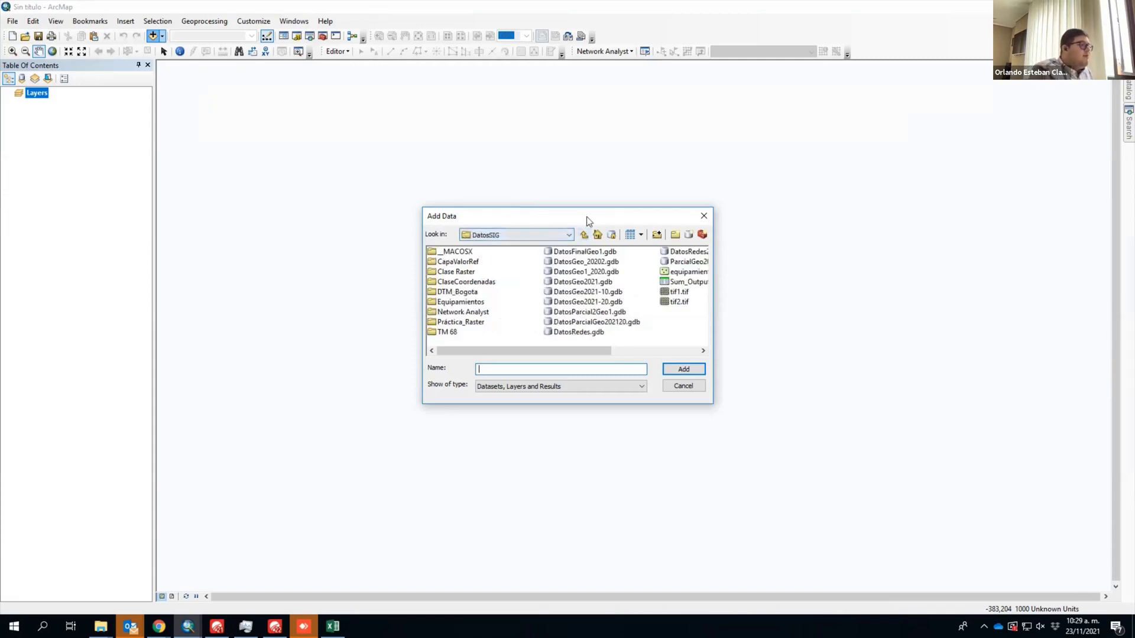
{"action": "left_click_drag", "start_coordinate": [587, 216], "coordinate": [609, 209]}
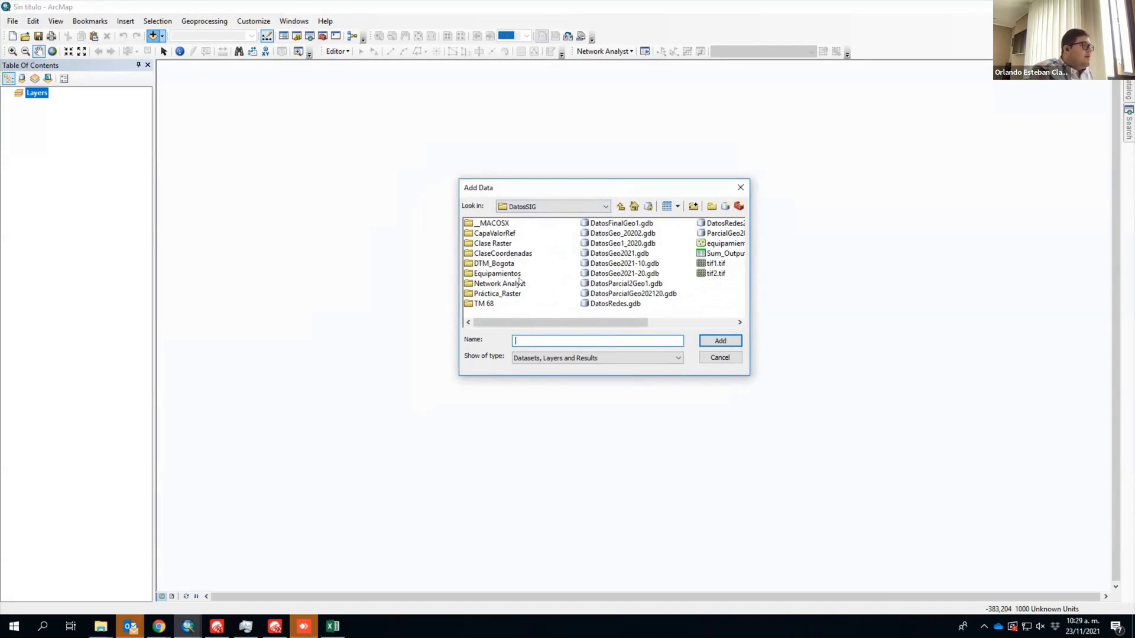
{"action": "double_click", "coordinate": [508, 244]}
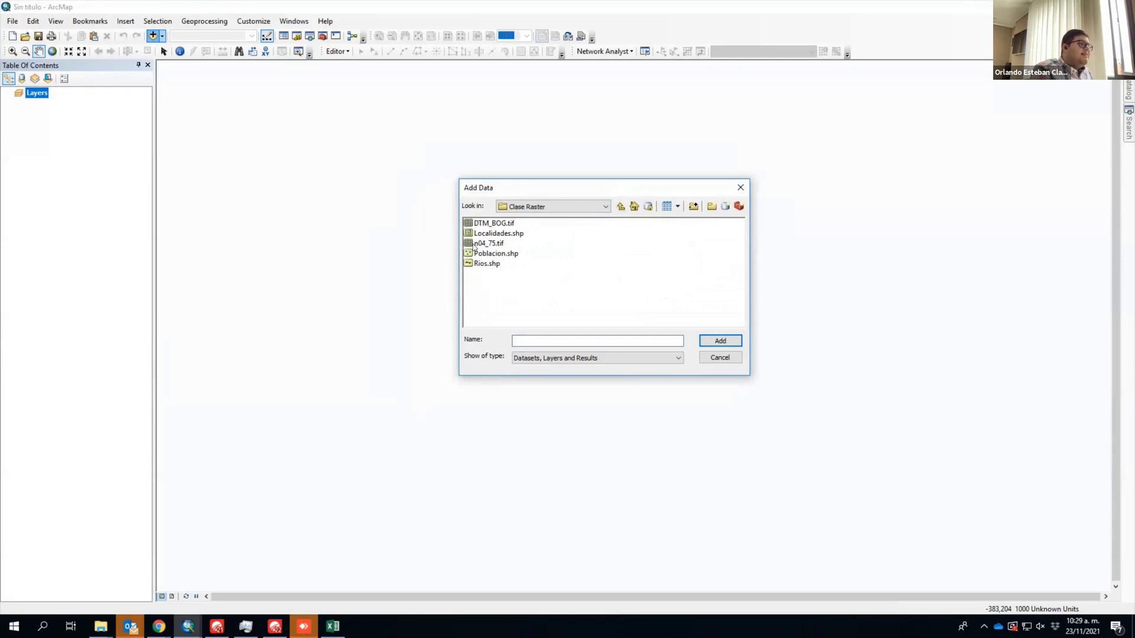
{"action": "left_click", "coordinate": [483, 244]}
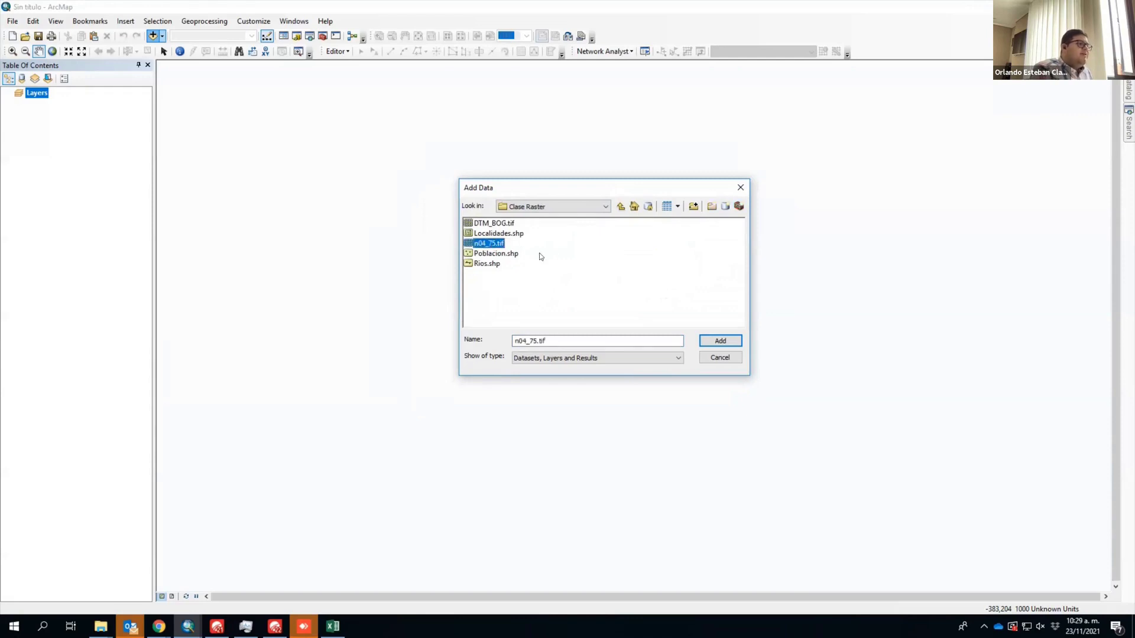
{"action": "left_click", "coordinate": [716, 341]}
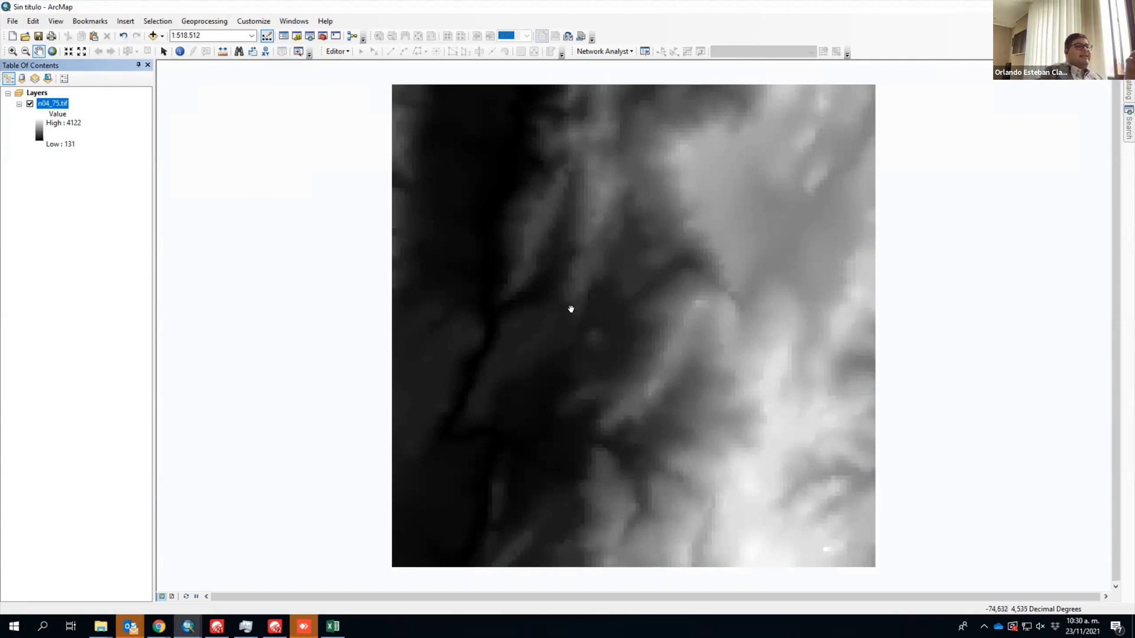
Step: Identify the pixel values of the n04_75.tif raster at several light and dark spots, closing the results when finished
{"action": "left_click", "coordinate": [181, 52]}
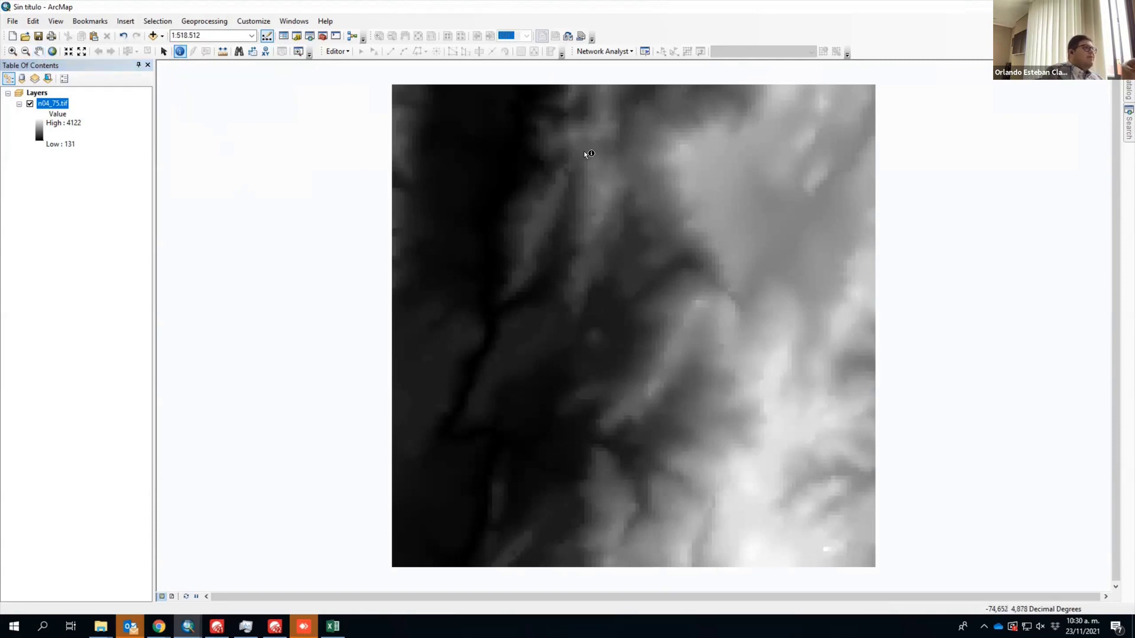
{"action": "left_click", "coordinate": [853, 151]}
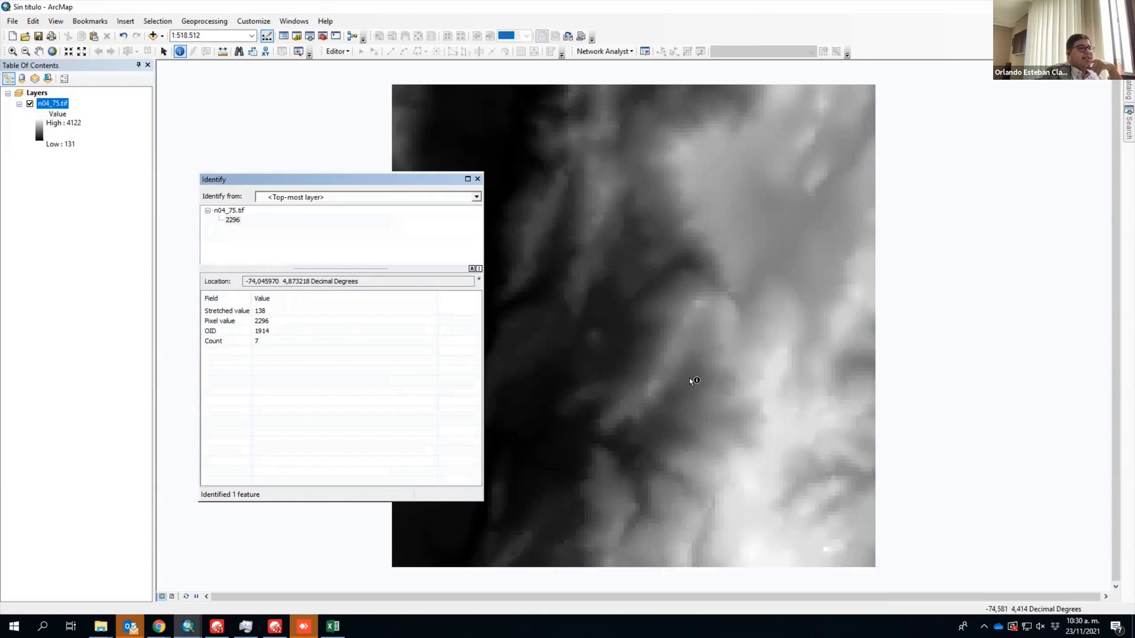
{"action": "left_click", "coordinate": [777, 393]}
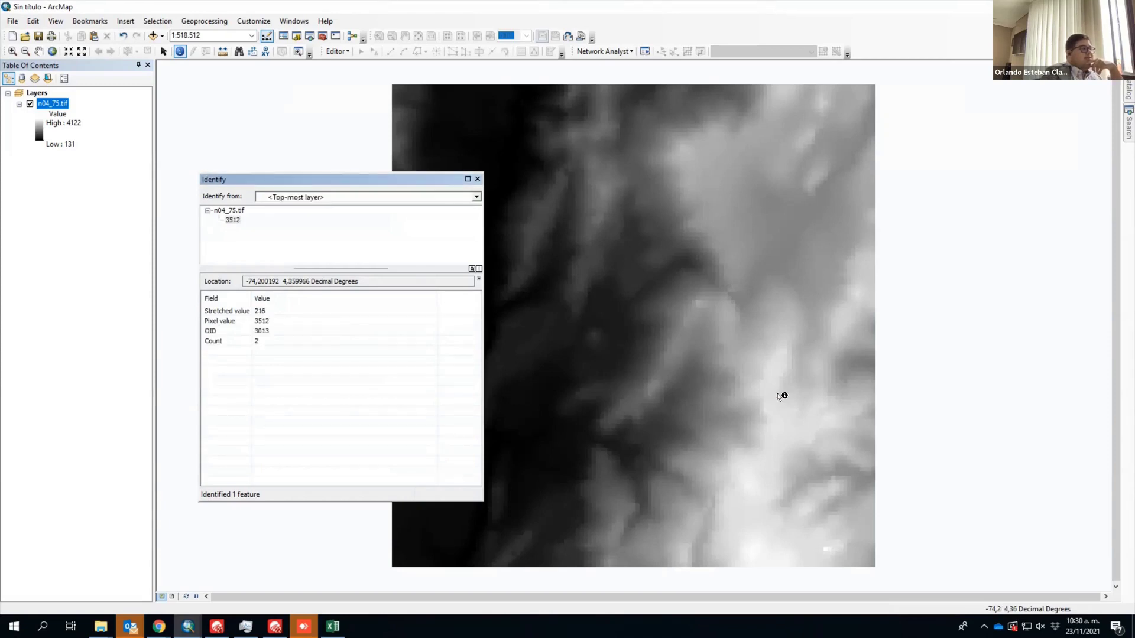
{"action": "left_click", "coordinate": [551, 305]}
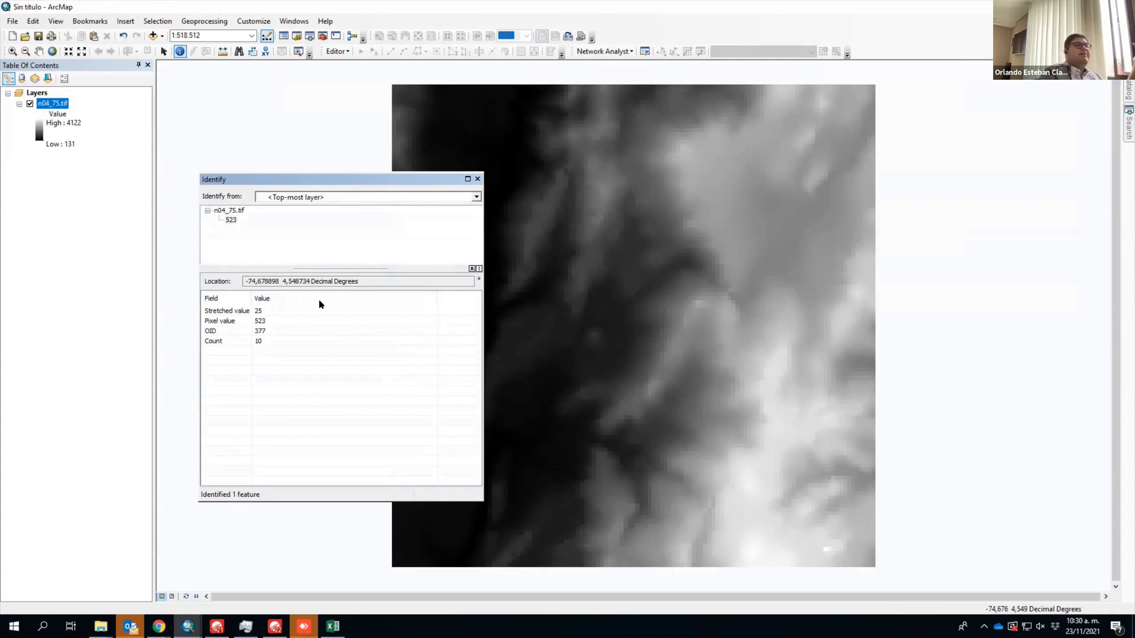
{"action": "left_click", "coordinate": [478, 179]}
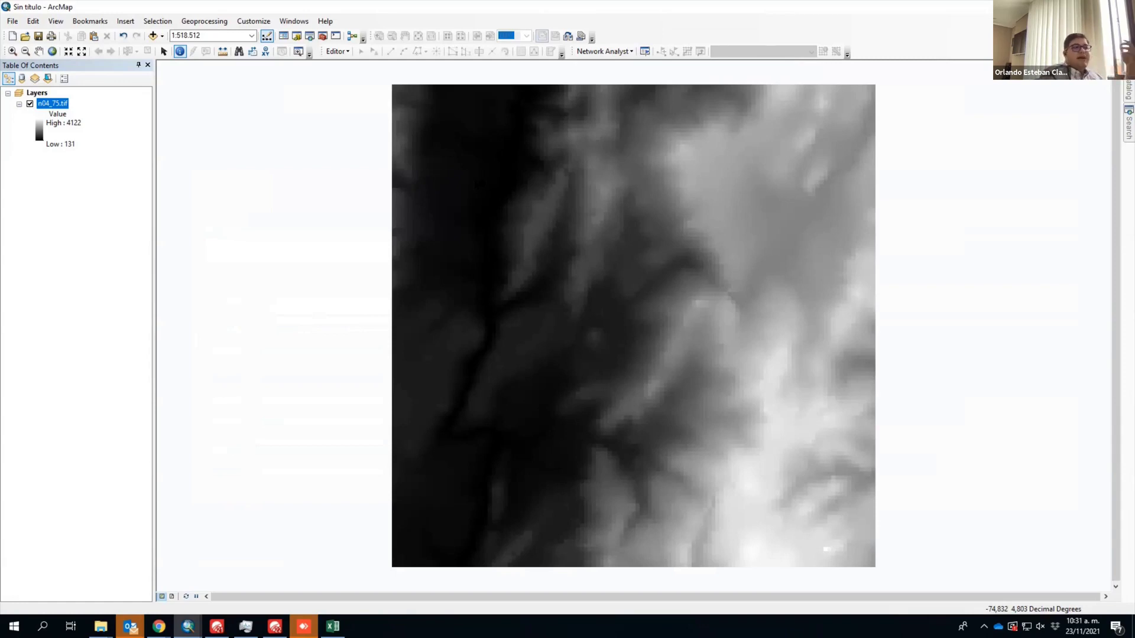
Step: Examine the n04_75.tif layer's source properties, including its cell size, pixel type, spatial reference and statistics
{"action": "right_click", "coordinate": [50, 105]}
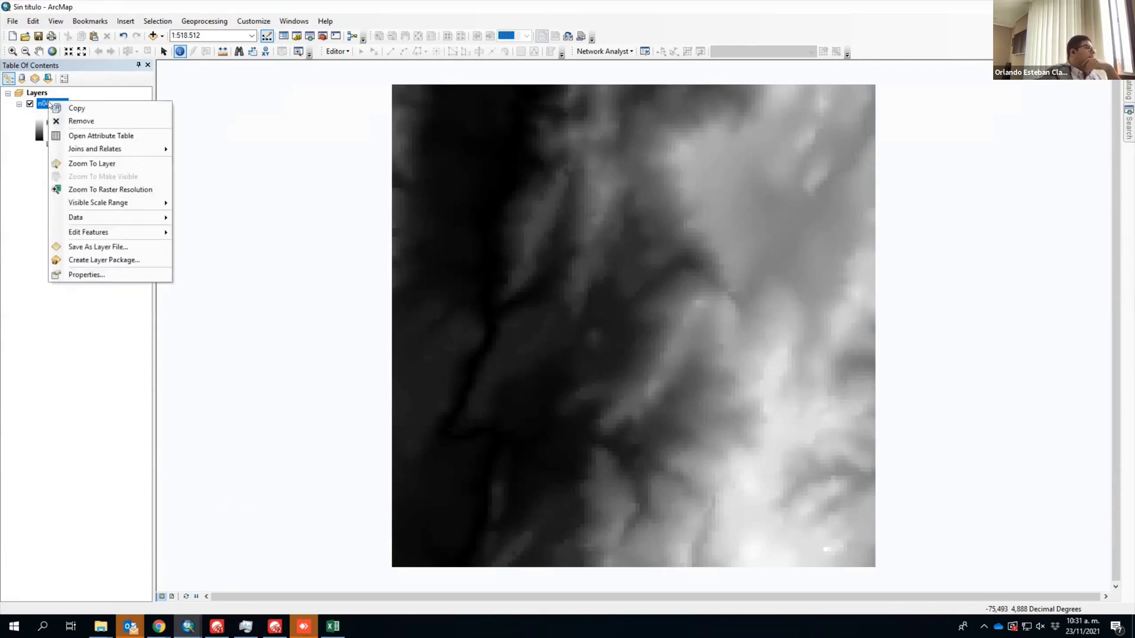
{"action": "left_click", "coordinate": [96, 274]}
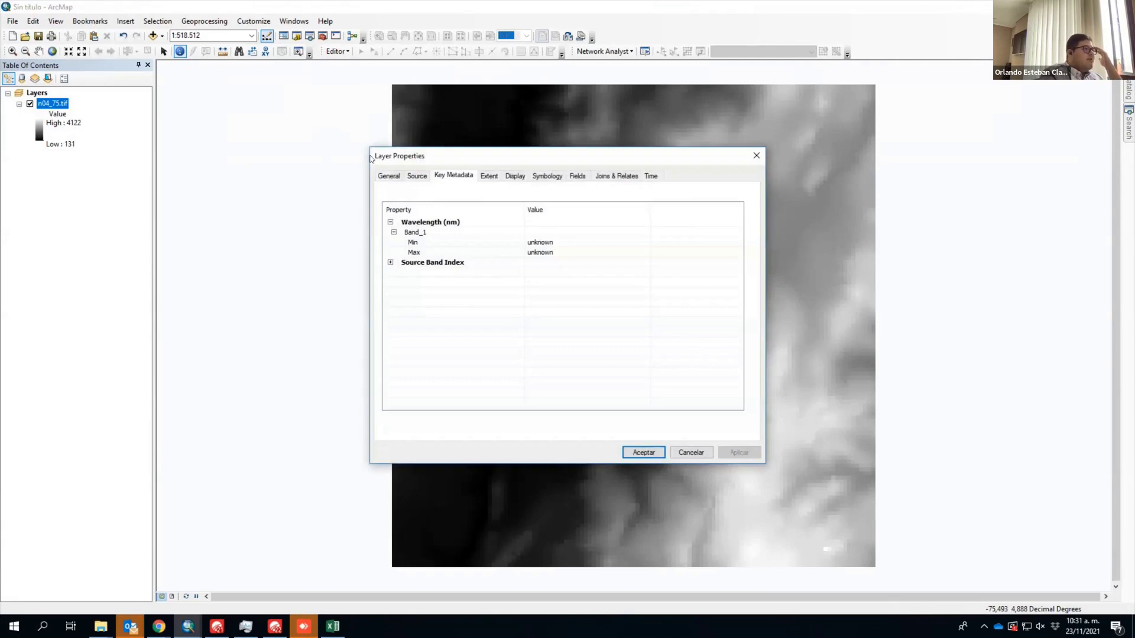
{"action": "left_click", "coordinate": [386, 176]}
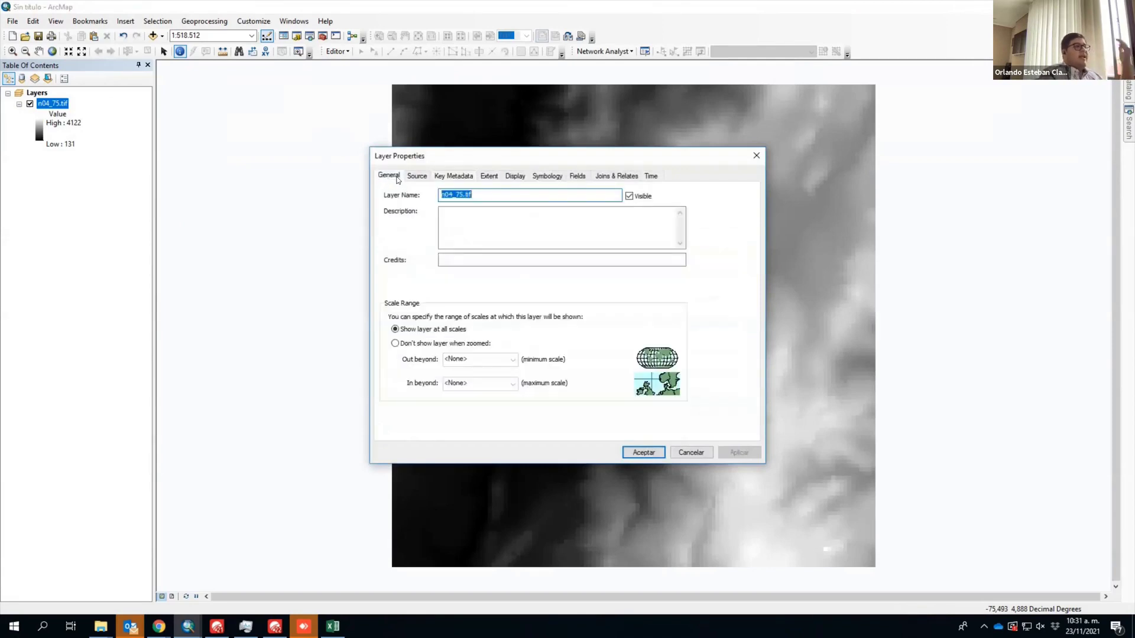
{"action": "left_click", "coordinate": [413, 178]}
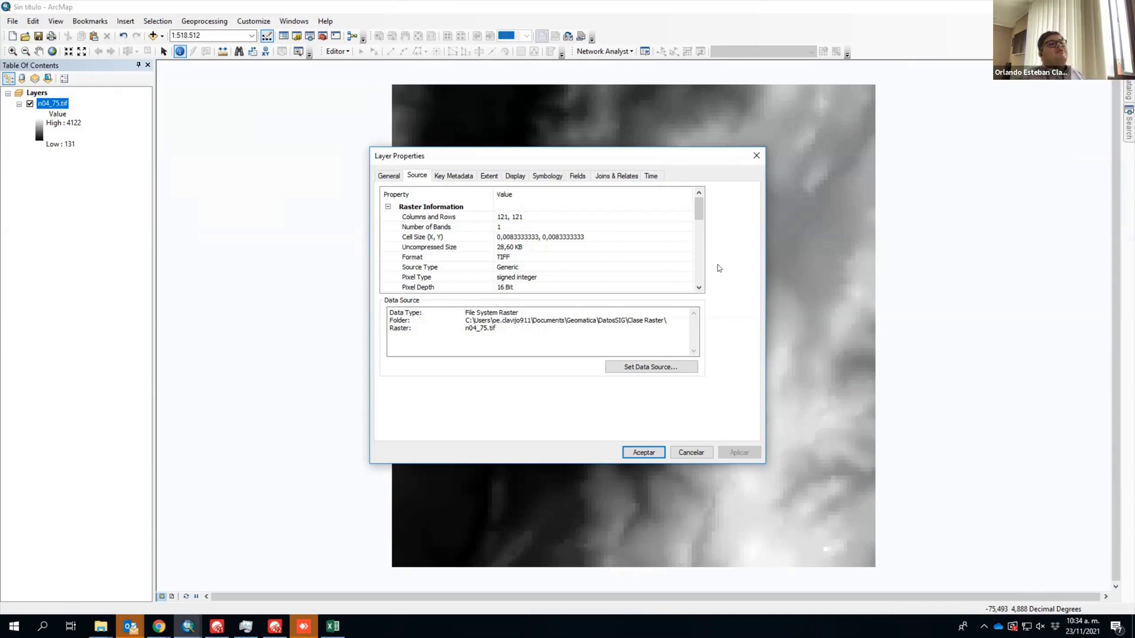
{"action": "left_click_drag", "start_coordinate": [699, 211], "coordinate": [695, 264]}
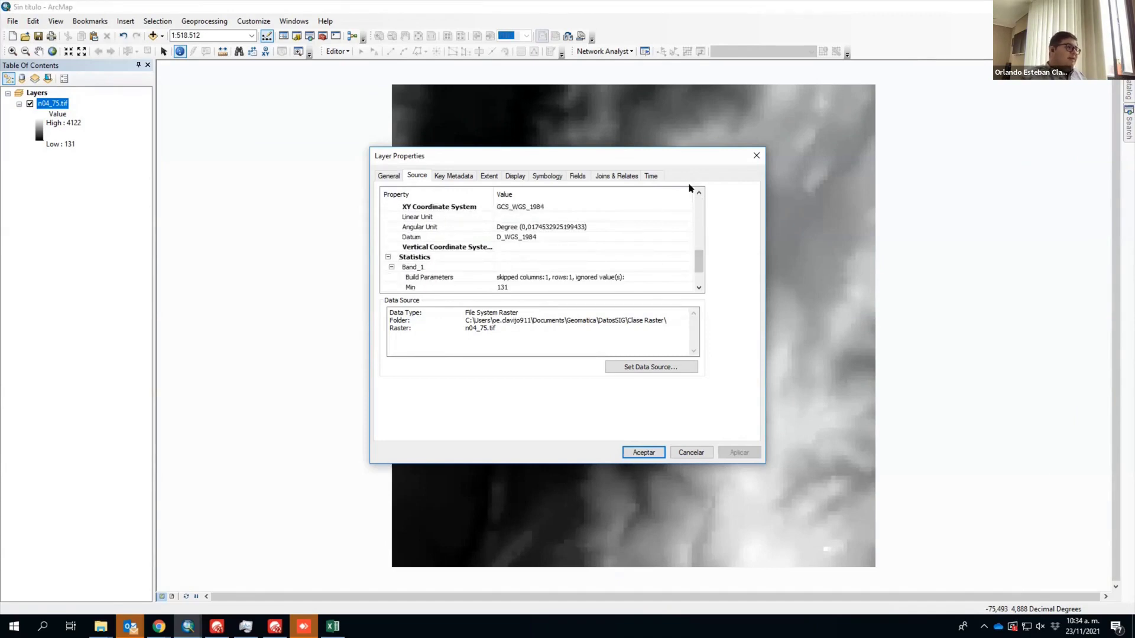
{"action": "double_click", "coordinate": [699, 194]}
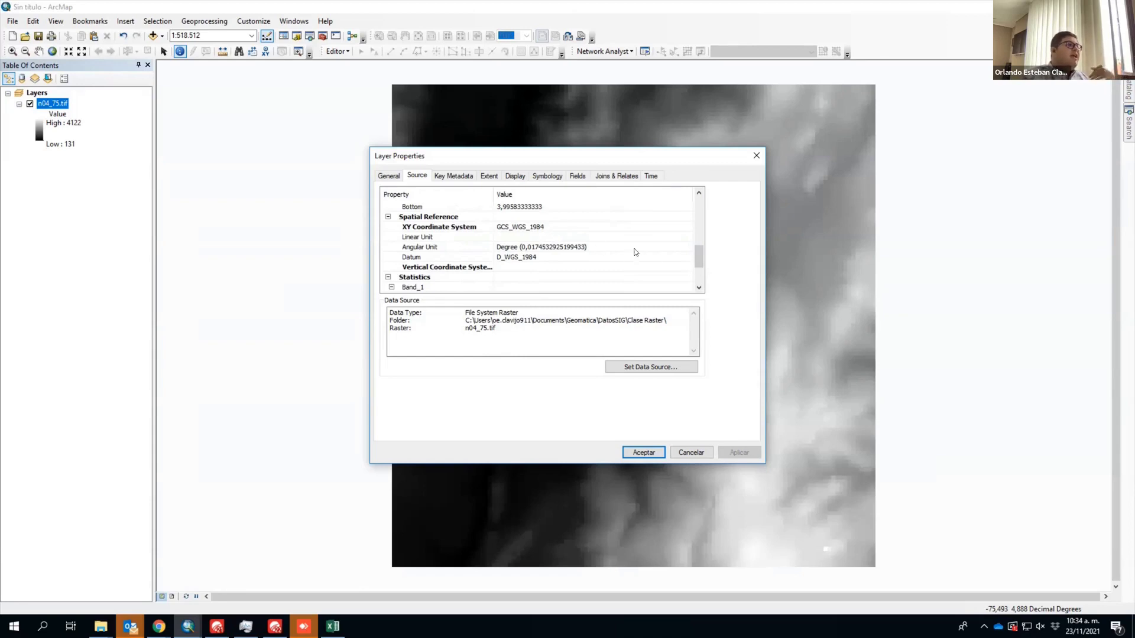
{"action": "left_click_drag", "start_coordinate": [701, 259], "coordinate": [702, 206]}
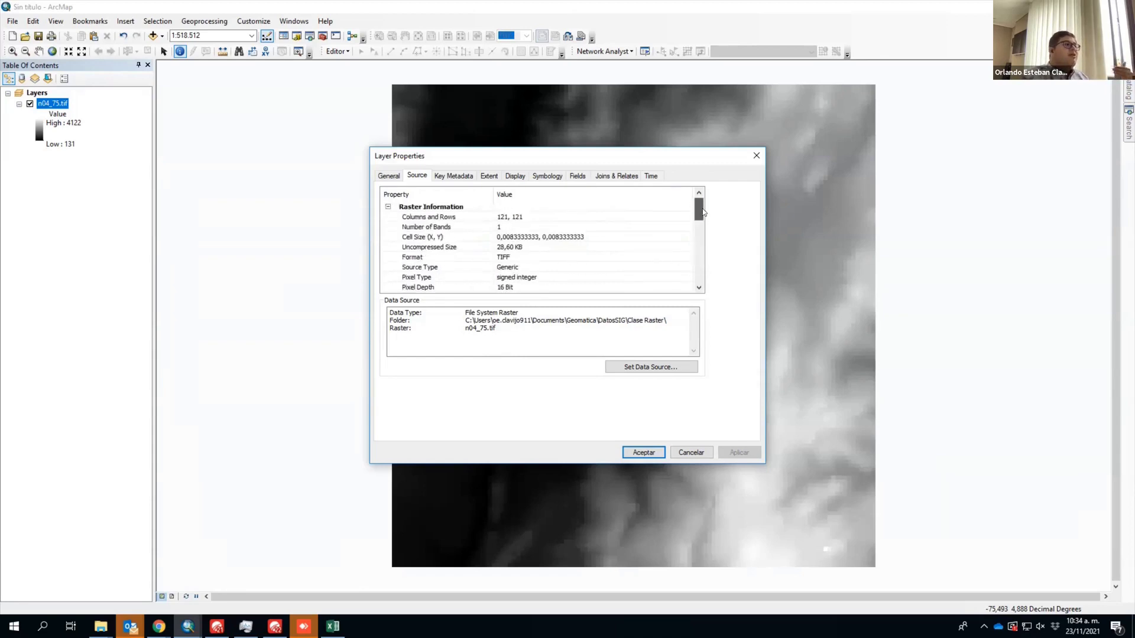
{"action": "left_click", "coordinate": [754, 156]}
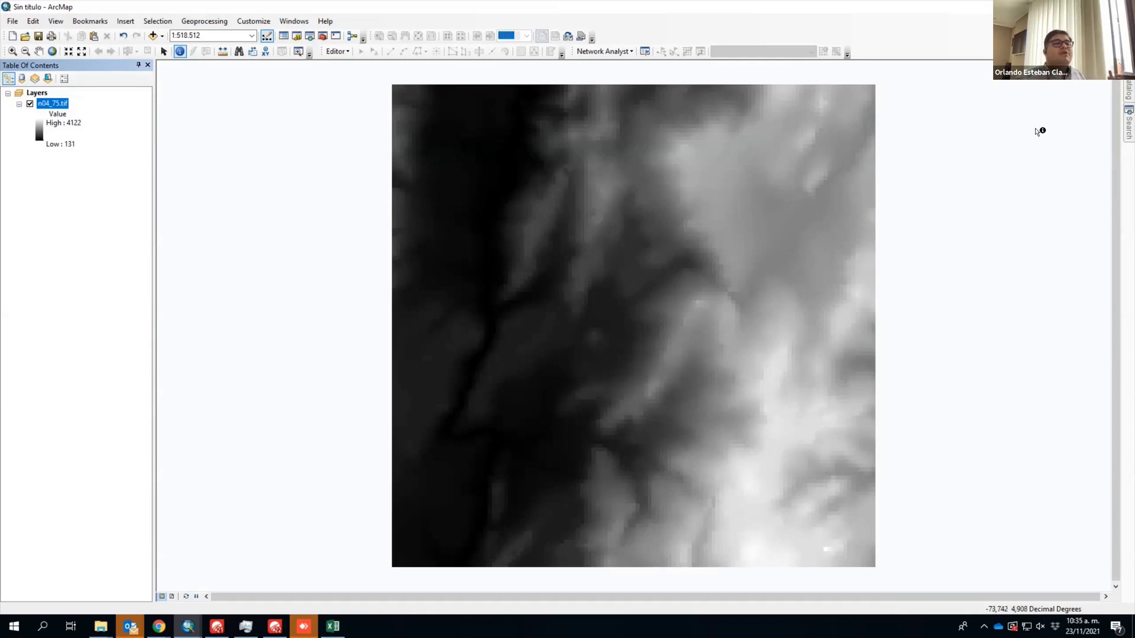
Step: Find the Project Raster tool by searching for "project raster" and set n04_75.tif as its input raster
{"action": "left_click", "coordinate": [1128, 123]}
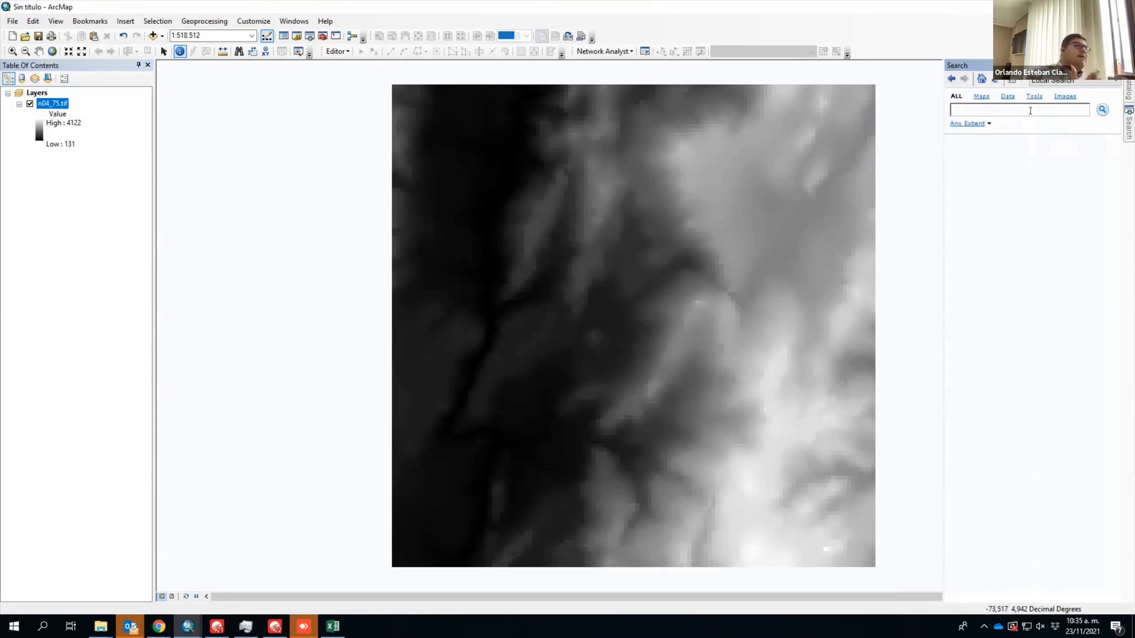
{"action": "type", "text": "project raster"}
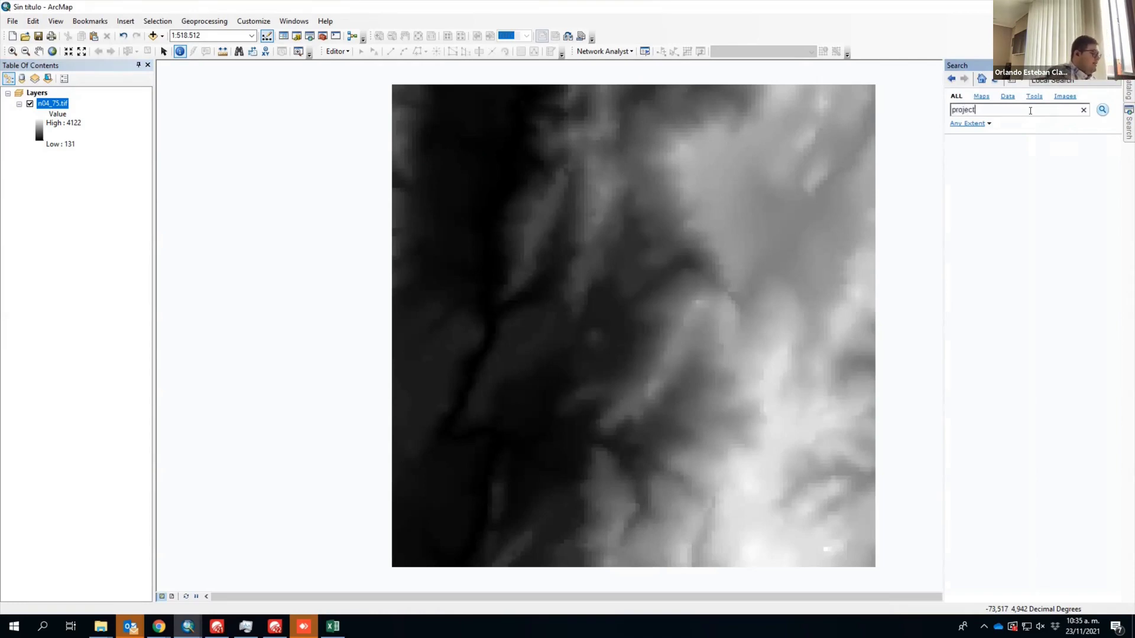
{"action": "key", "text": "Return"}
{"action": "left_click", "coordinate": [1046, 152]}
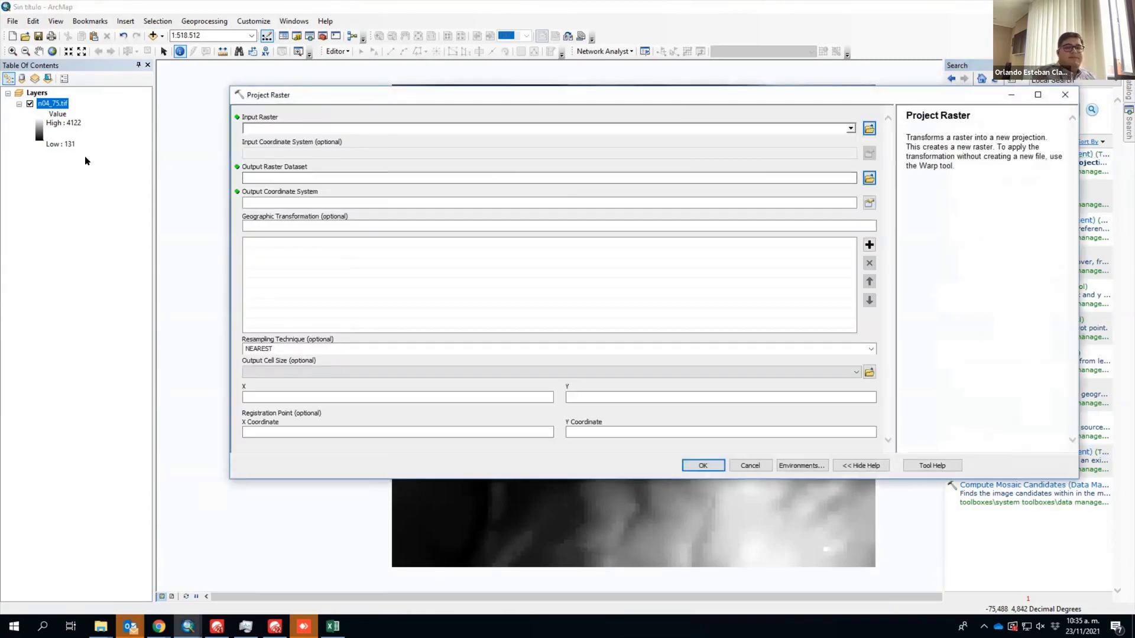
{"action": "left_click", "coordinate": [84, 156]}
{"action": "left_click_drag", "start_coordinate": [65, 106], "coordinate": [347, 128]}
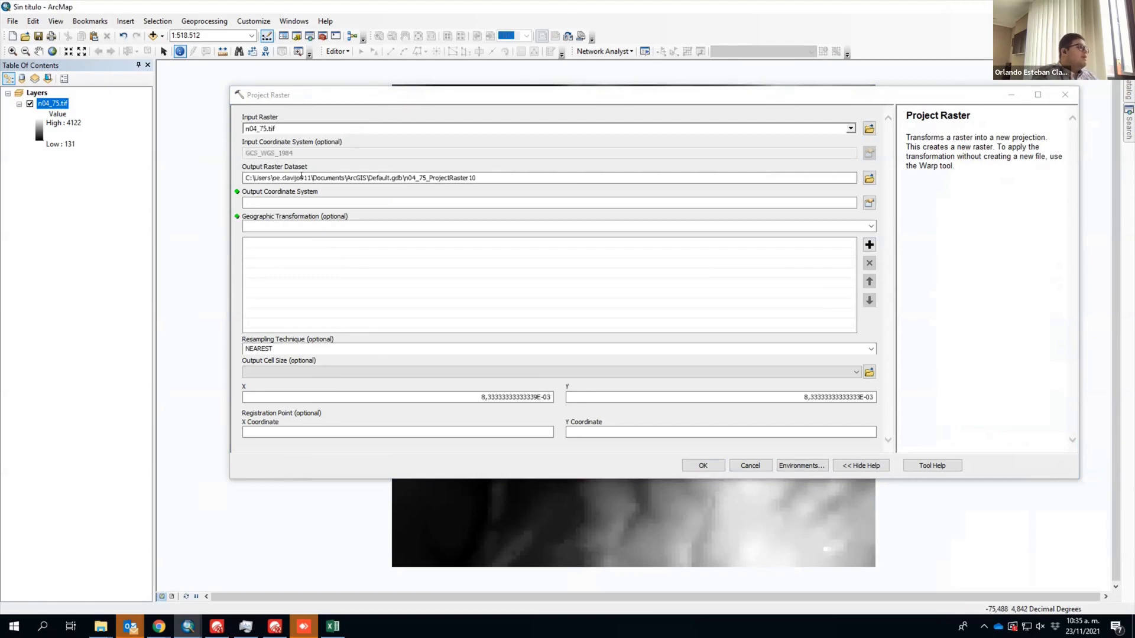
Step: Set the output coordinate system to MAGNA Colombia Bogota, check the X and Y cell sizes, and run the projection
{"action": "left_click", "coordinate": [873, 203]}
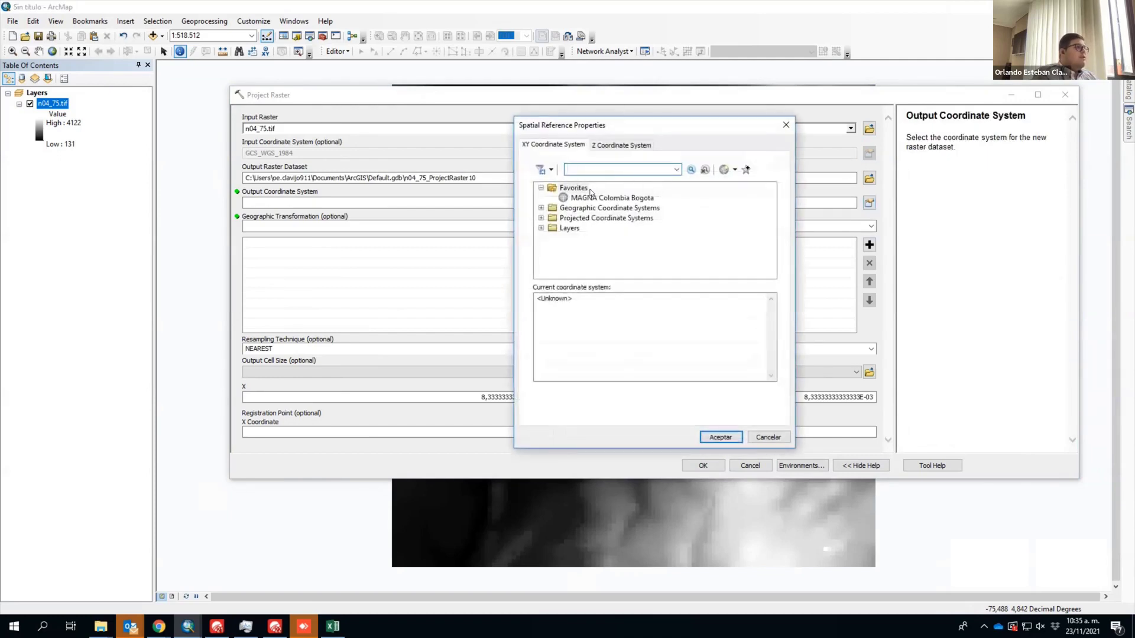
{"action": "left_click", "coordinate": [595, 197]}
{"action": "left_click", "coordinate": [721, 437]}
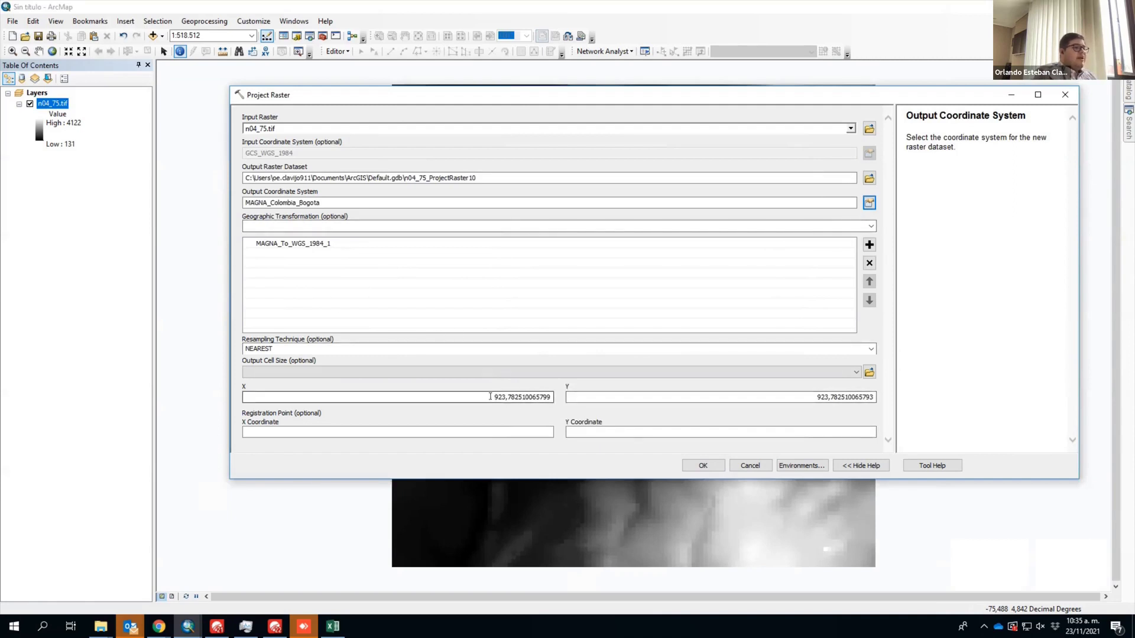
{"action": "double_click", "coordinate": [520, 397]}
{"action": "left_click_drag", "start_coordinate": [641, 393], "coordinate": [855, 398]}
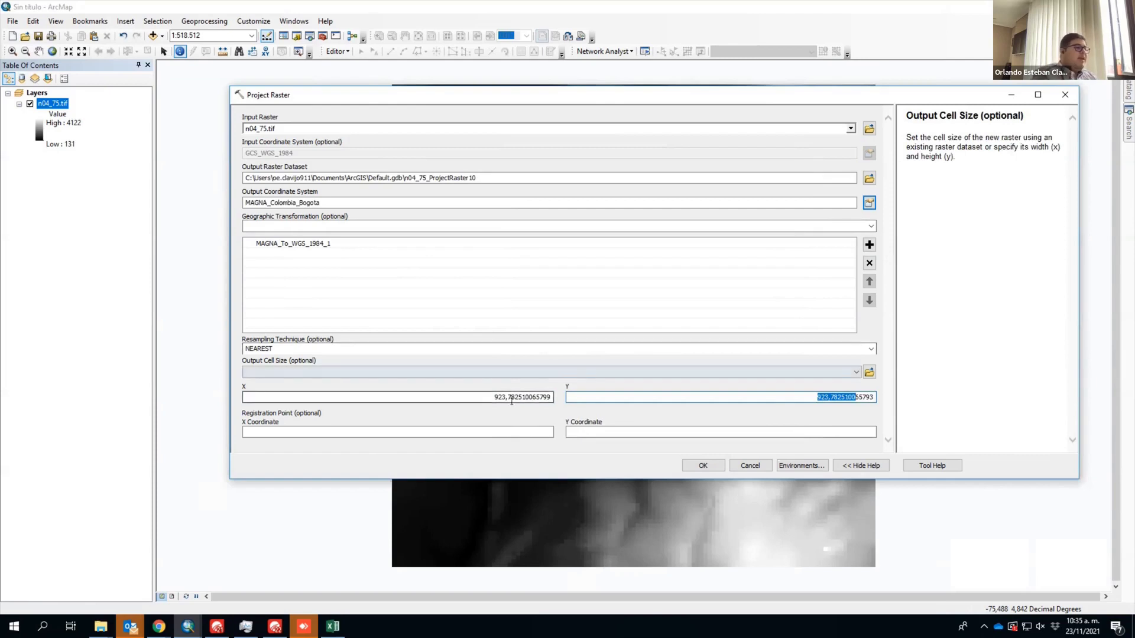
{"action": "double_click", "coordinate": [556, 401]}
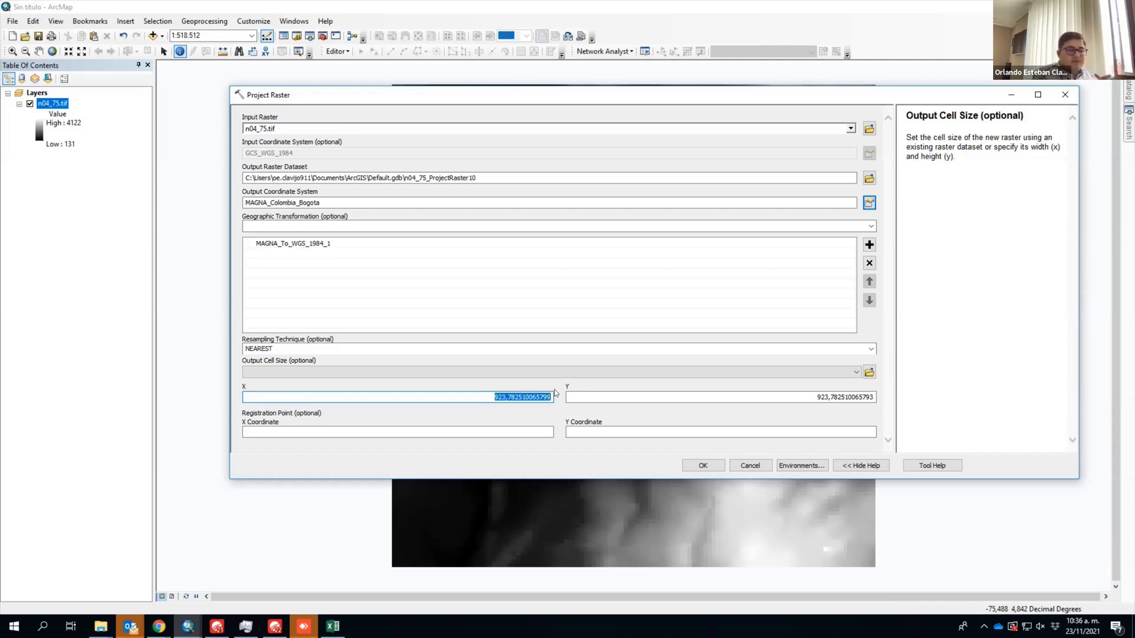
{"action": "left_click", "coordinate": [700, 466]}
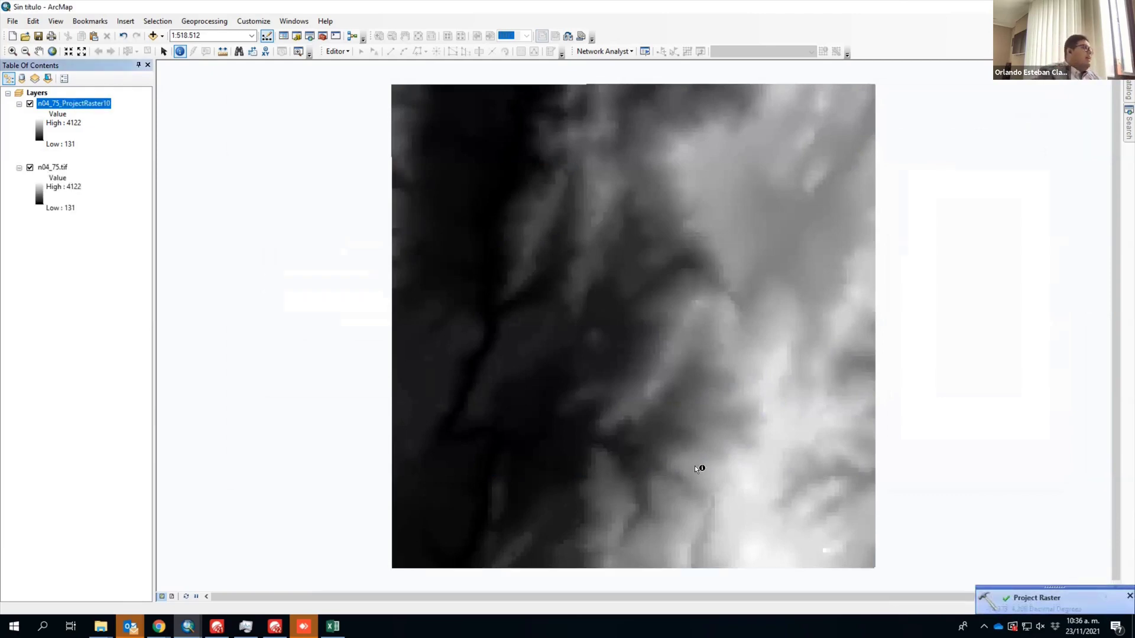
Step: Hide the original n04_75.tif layer and review the projected raster's cell size and coordinate system in its source properties
{"action": "left_click", "coordinate": [30, 167]}
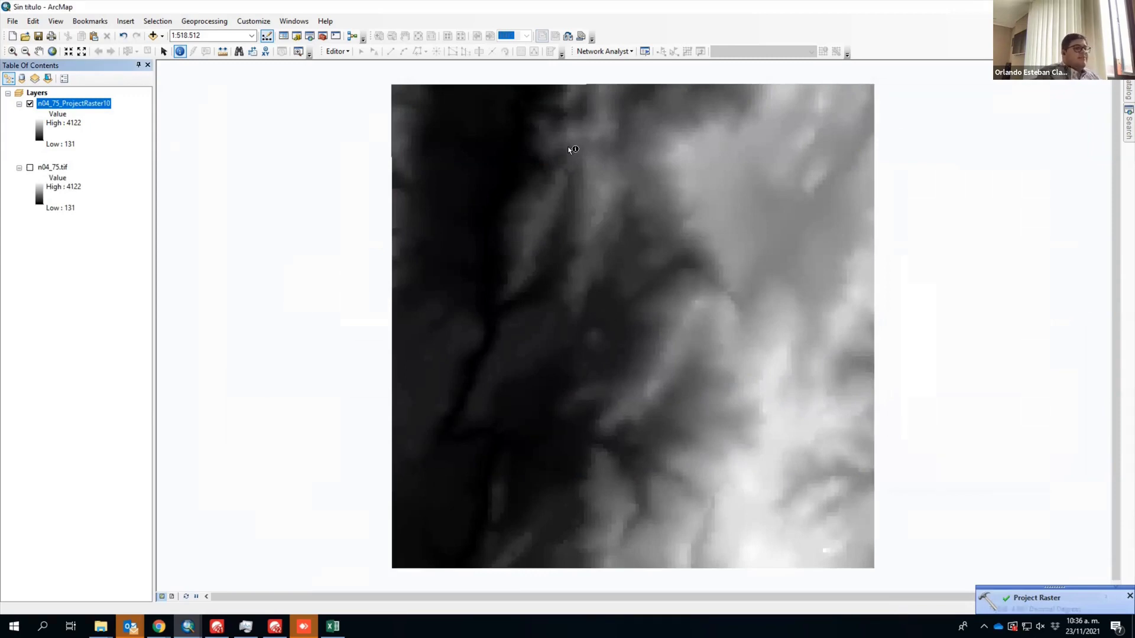
{"action": "right_click", "coordinate": [93, 101]}
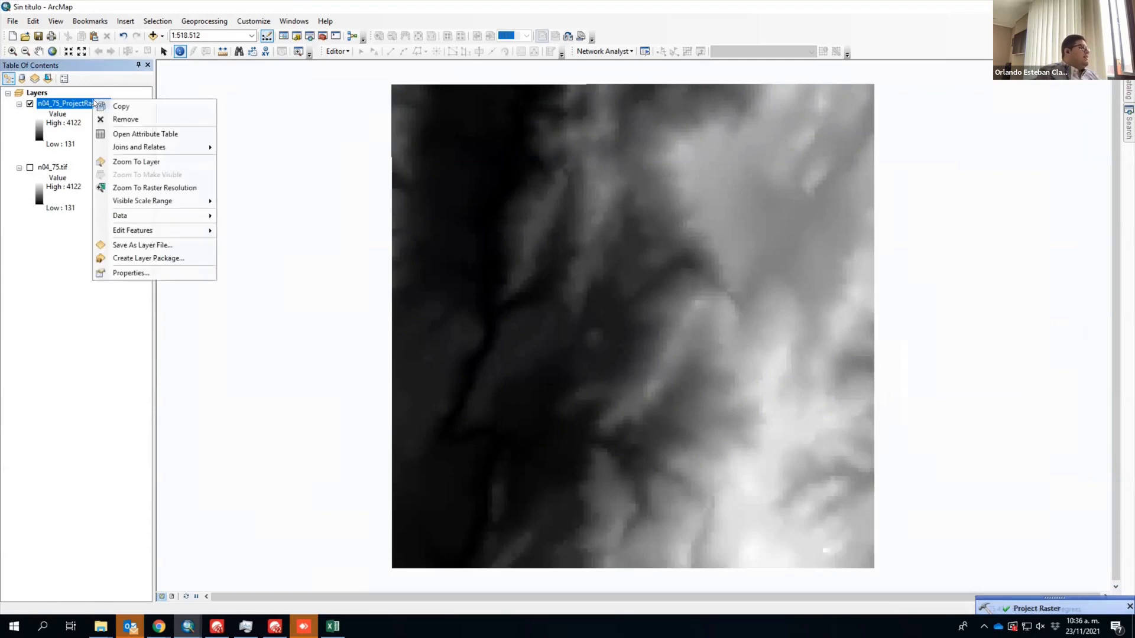
{"action": "left_click", "coordinate": [131, 272]}
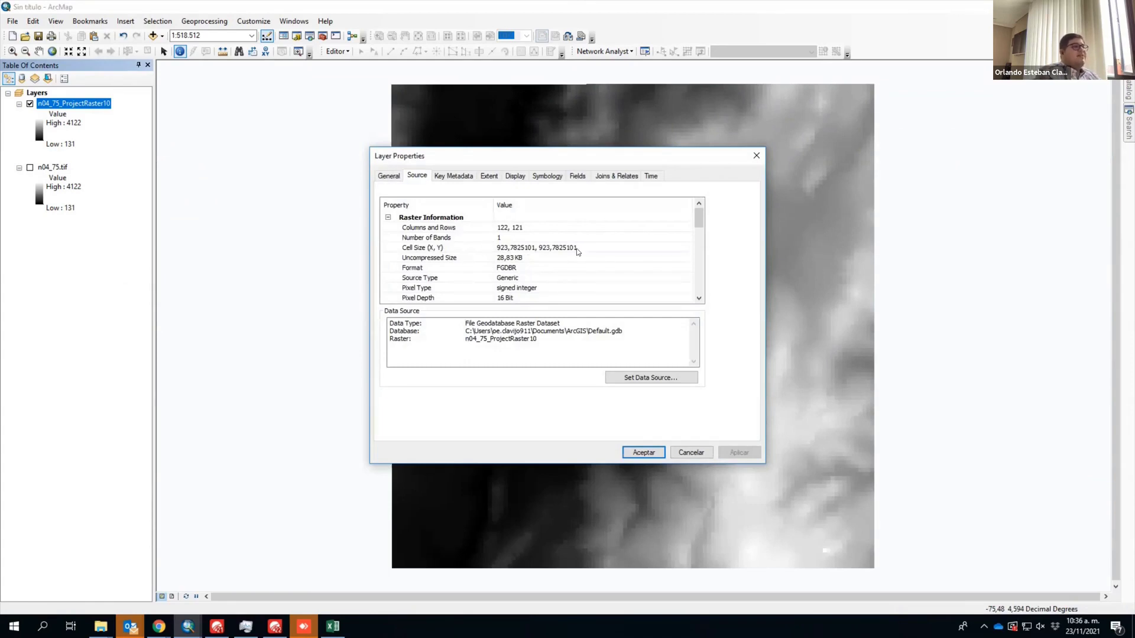
{"action": "left_click_drag", "start_coordinate": [699, 226], "coordinate": [705, 282]}
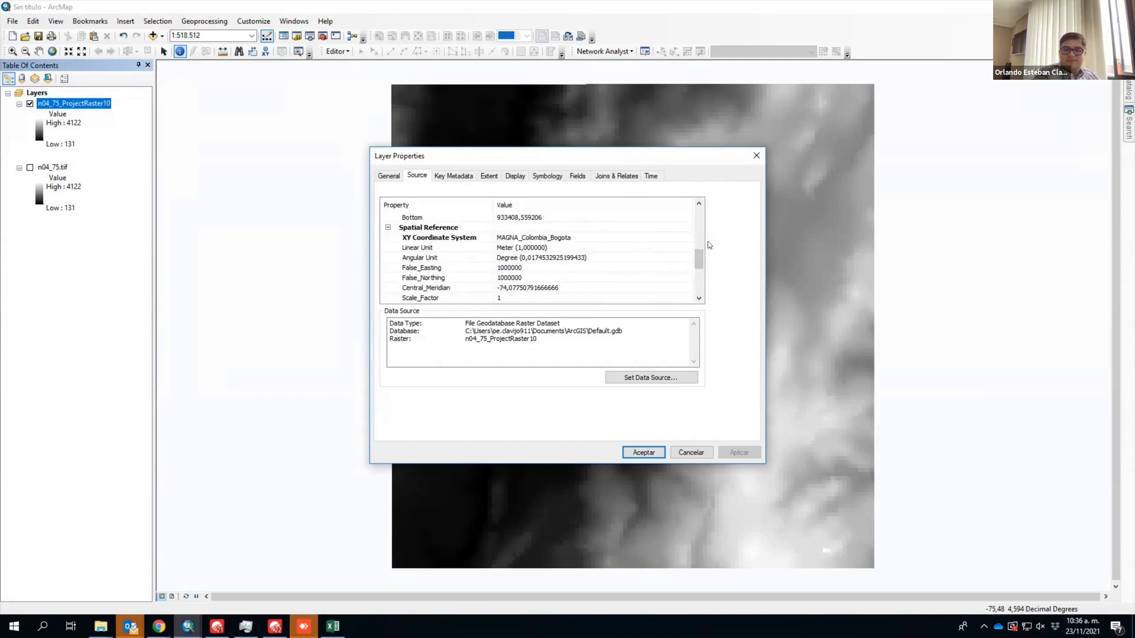
{"action": "left_click", "coordinate": [756, 155]}
{"action": "left_click", "coordinate": [1123, 119]}
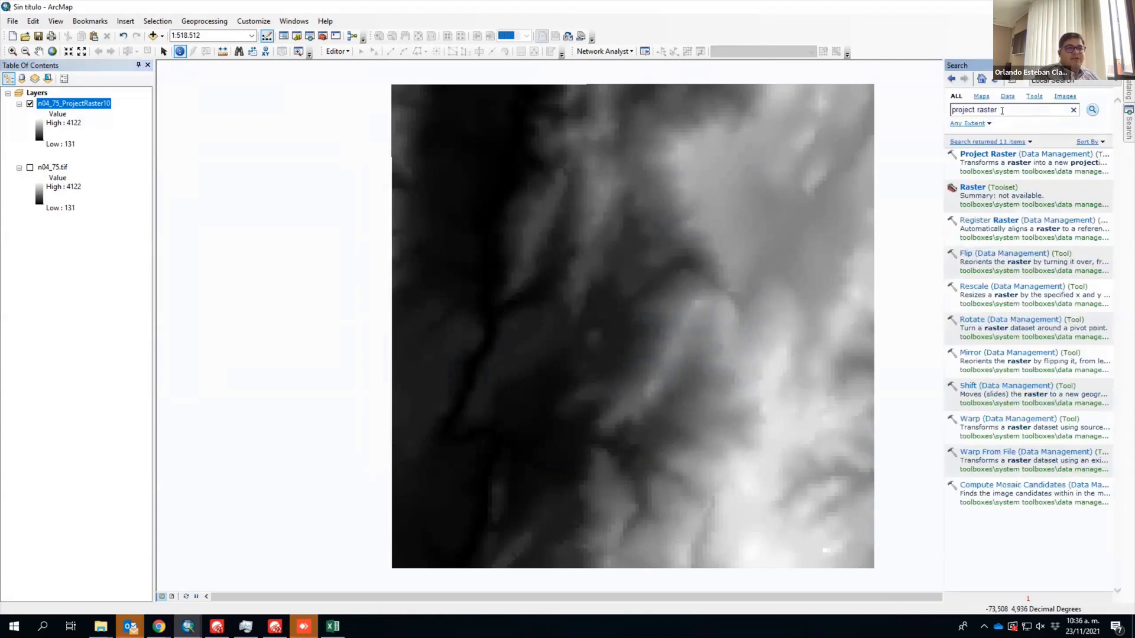
{"action": "left_click", "coordinate": [988, 154]}
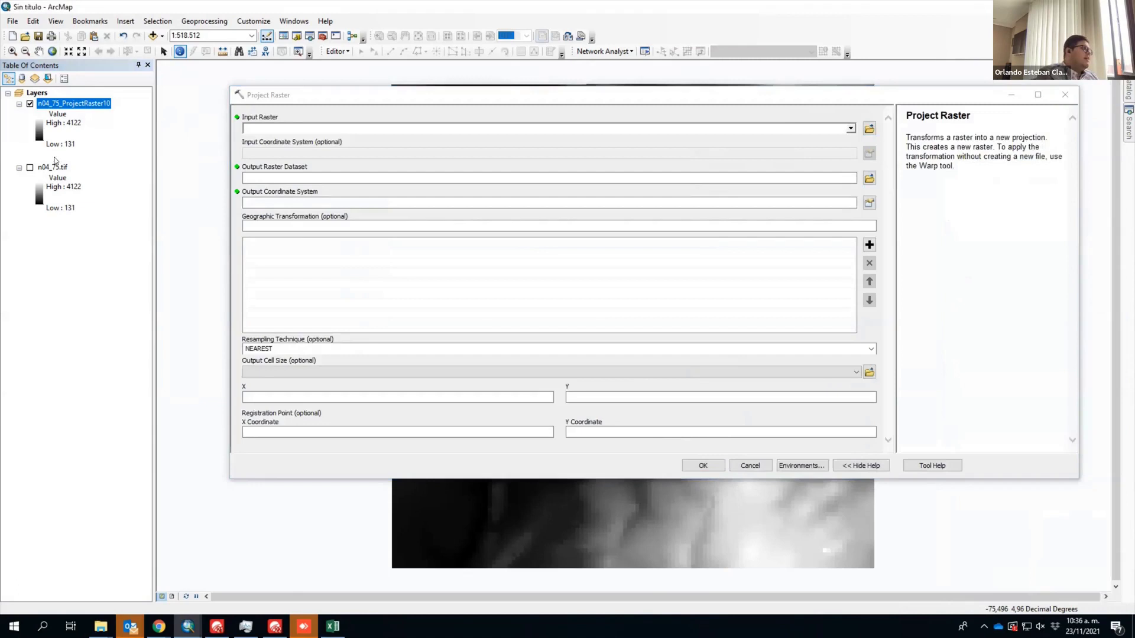
{"action": "left_click_drag", "start_coordinate": [55, 167], "coordinate": [300, 128]}
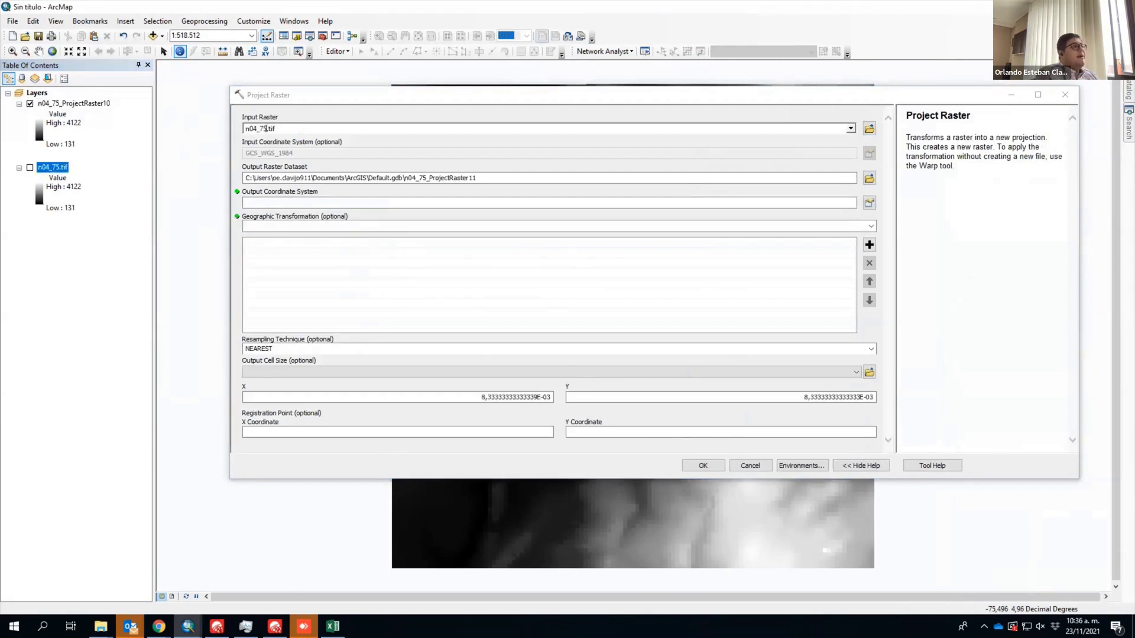
{"action": "left_click", "coordinate": [869, 203]}
{"action": "left_click", "coordinate": [650, 198]}
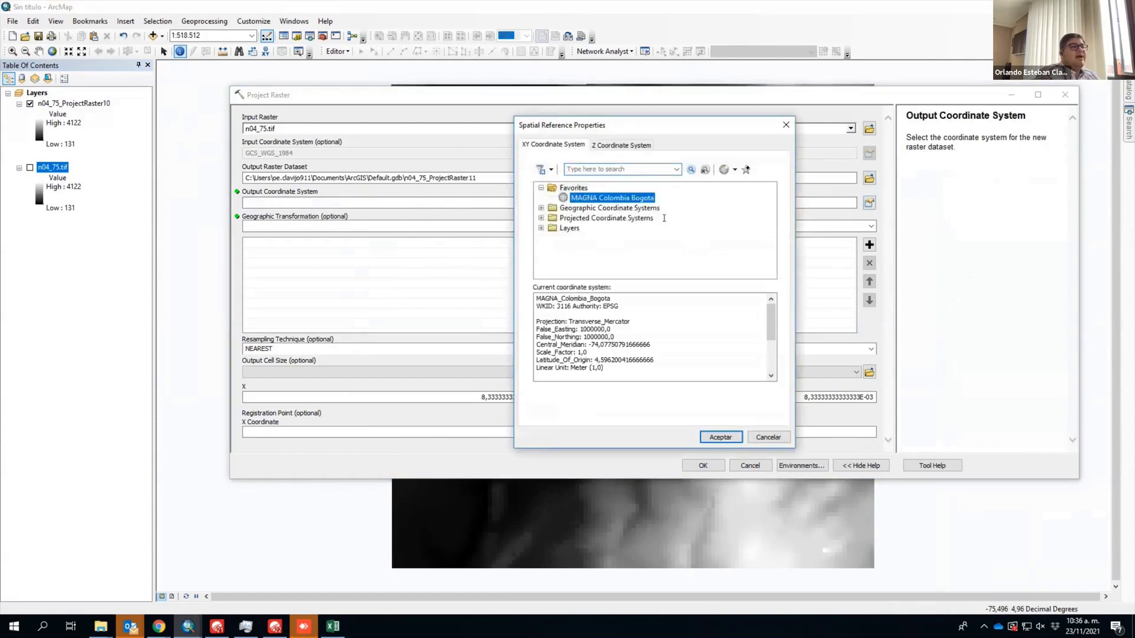
{"action": "left_click", "coordinate": [733, 436]}
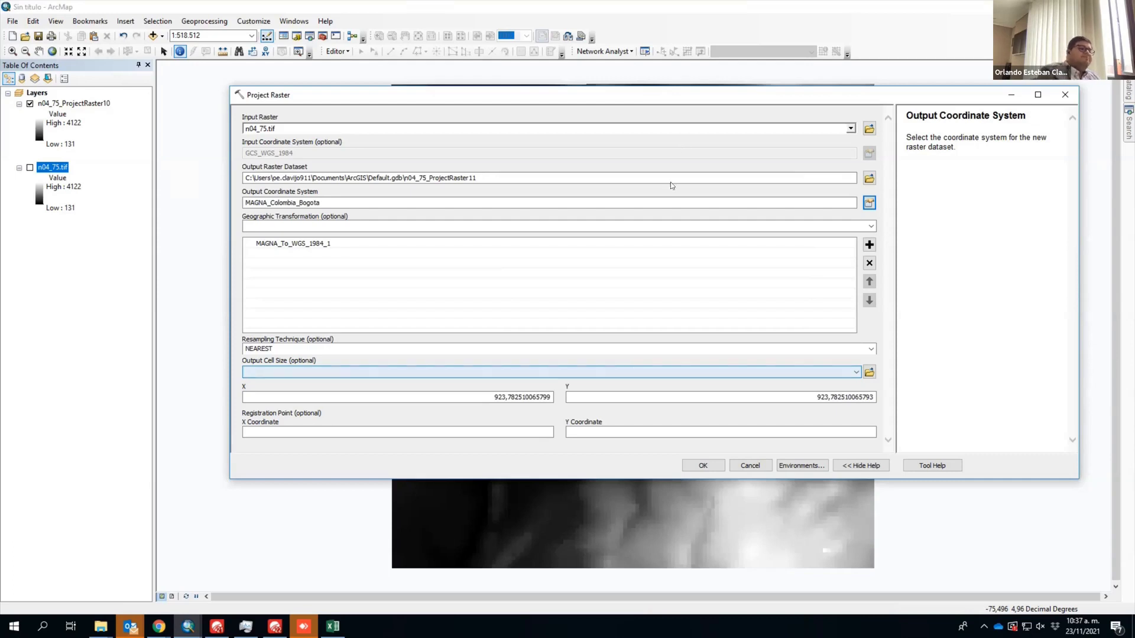
{"action": "left_click", "coordinate": [747, 467]}
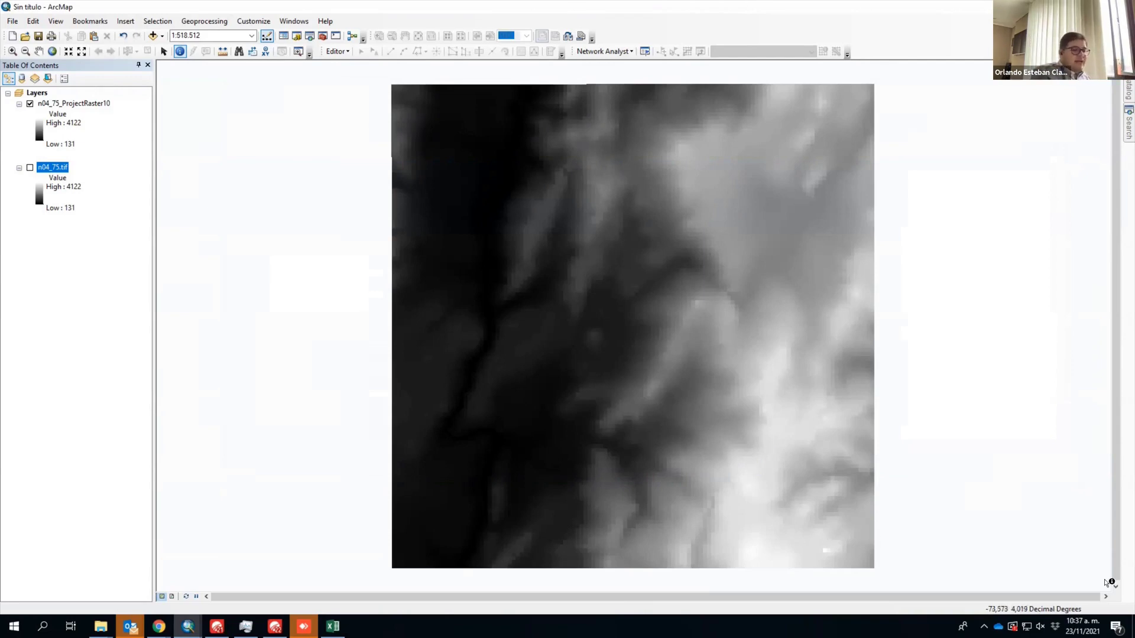
Step: Sketch a red terrain profile with a tree and a rectangular building on it in the blank area beside the raster
{"action": "left_click", "coordinate": [1106, 597]}
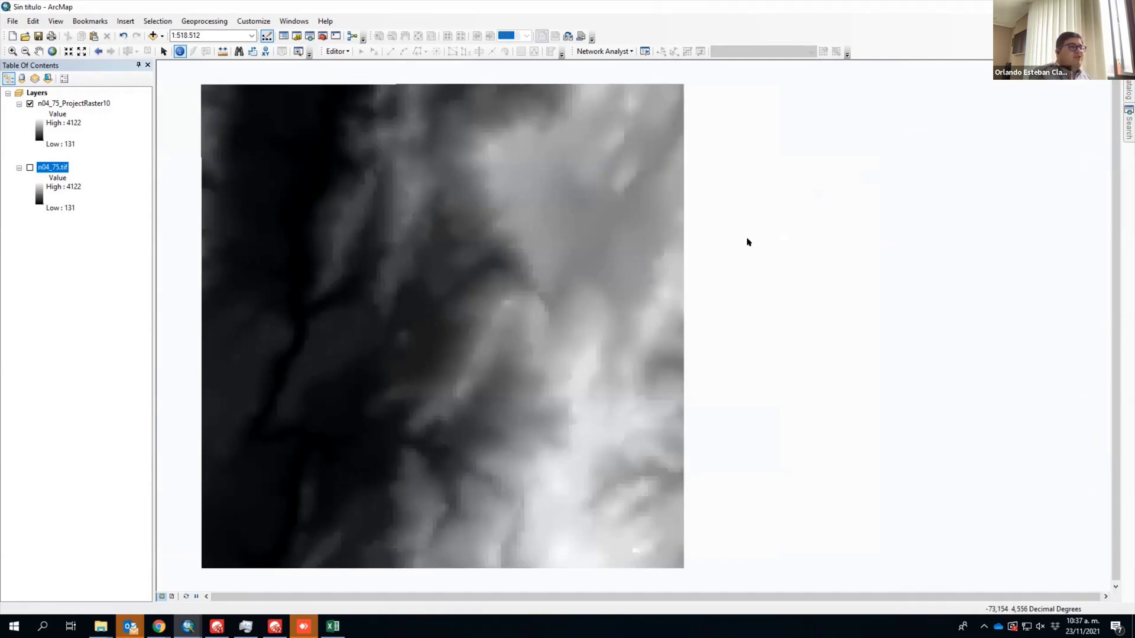
{"action": "left_click_drag", "start_coordinate": [714, 345], "coordinate": [1067, 263]}
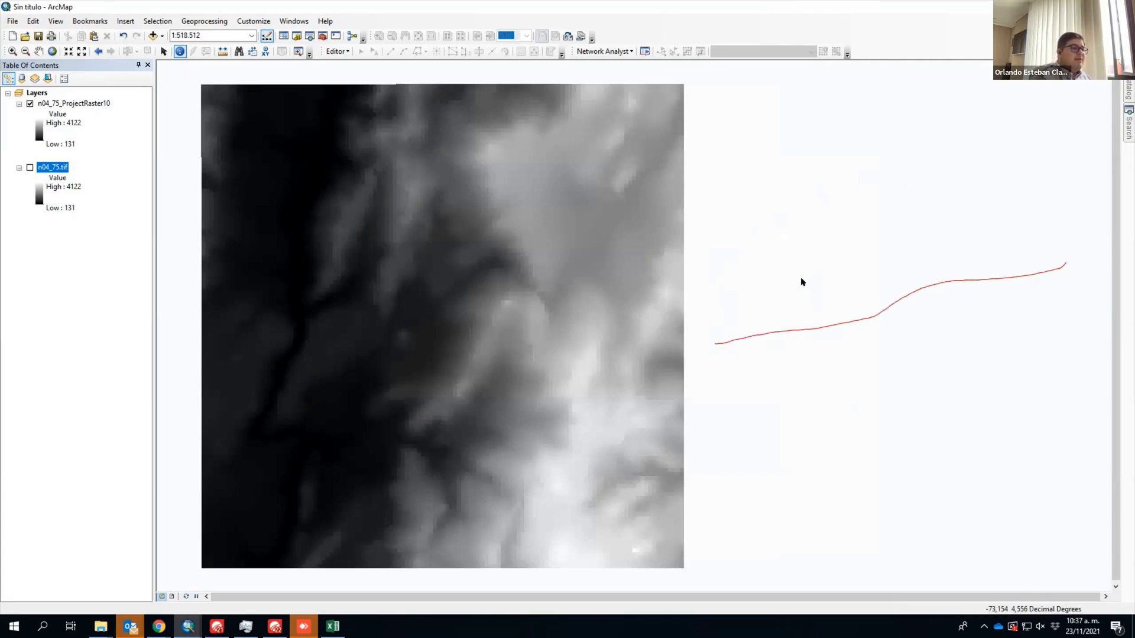
{"action": "mouse_move", "coordinate": [802, 267]}
{"action": "left_mouse_down"}
{"action": "mouse_move", "coordinate": [846, 253]}
{"action": "mouse_move", "coordinate": [840, 321]}
{"action": "mouse_move", "coordinate": [816, 317]}
{"action": "mouse_move", "coordinate": [820, 326]}
{"action": "left_mouse_up"}
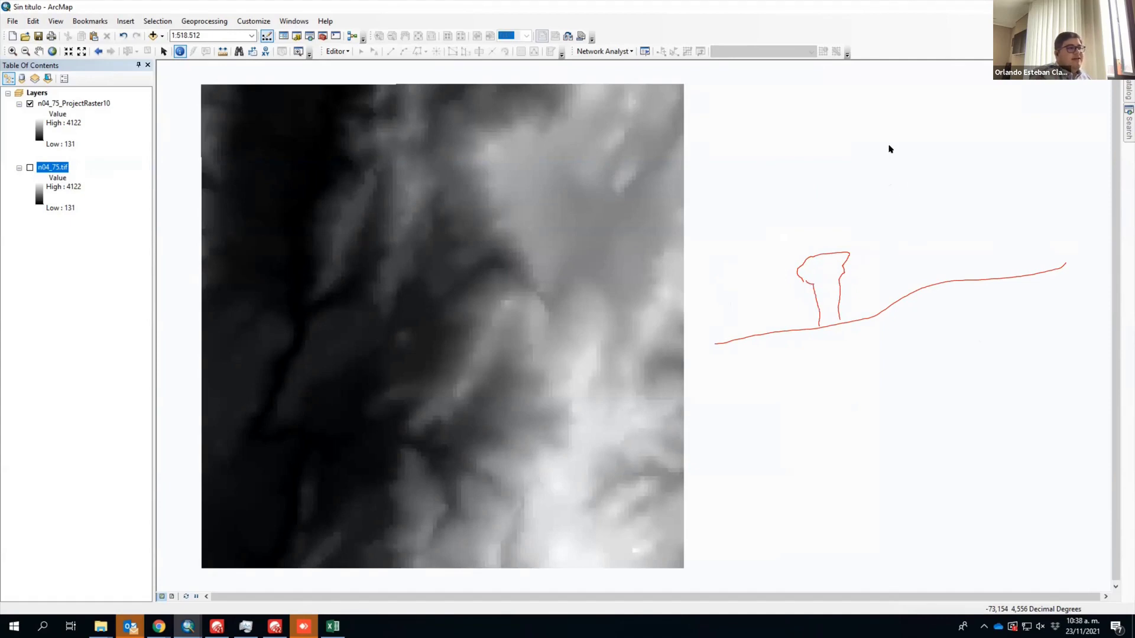
{"action": "left_click_drag", "start_coordinate": [892, 168], "coordinate": [906, 292]}
{"action": "mouse_move", "coordinate": [890, 167]}
{"action": "left_mouse_down"}
{"action": "mouse_move", "coordinate": [993, 165]}
{"action": "mouse_move", "coordinate": [1000, 276]}
{"action": "left_mouse_up"}
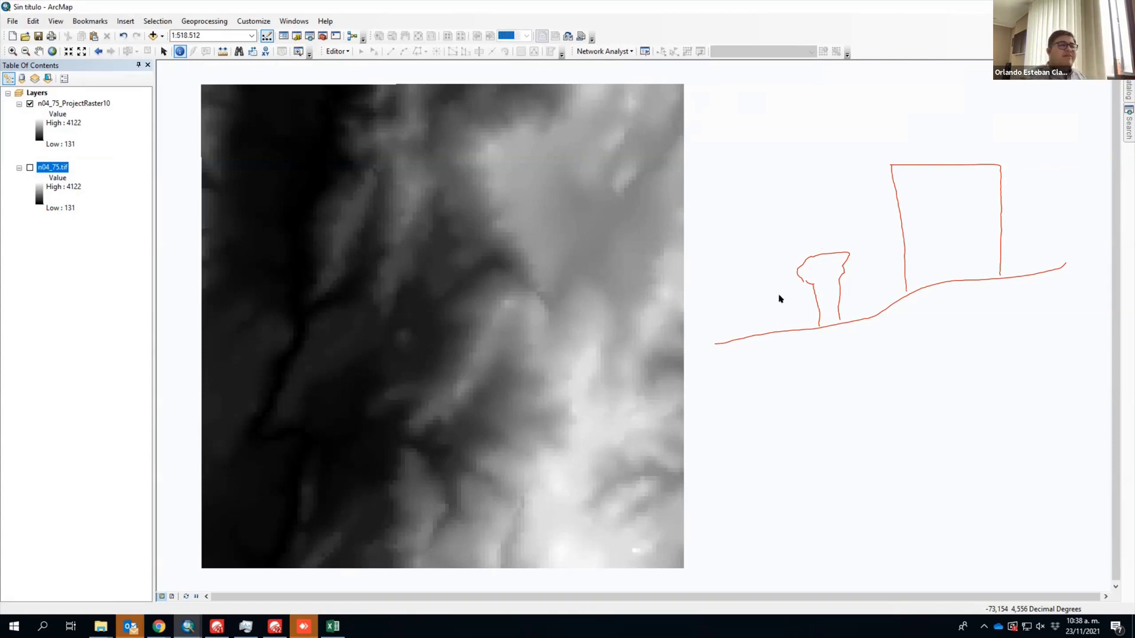
Step: Sketch a red surface line rising over the tree and building, add small boxes along it, and label it DSM
{"action": "mouse_move", "coordinate": [711, 344]}
{"action": "left_mouse_down"}
{"action": "mouse_move", "coordinate": [785, 294]}
{"action": "mouse_move", "coordinate": [805, 248]}
{"action": "mouse_move", "coordinate": [889, 159]}
{"action": "mouse_move", "coordinate": [979, 123]}
{"action": "mouse_move", "coordinate": [1075, 104]}
{"action": "left_mouse_up"}
{"action": "mouse_move", "coordinate": [789, 213]}
{"action": "left_mouse_down"}
{"action": "mouse_move", "coordinate": [792, 229]}
{"action": "mouse_move", "coordinate": [844, 212]}
{"action": "mouse_move", "coordinate": [785, 222]}
{"action": "left_mouse_up"}
{"action": "mouse_move", "coordinate": [891, 124]}
{"action": "left_mouse_down"}
{"action": "mouse_move", "coordinate": [988, 107]}
{"action": "mouse_move", "coordinate": [885, 126]}
{"action": "left_mouse_up"}
{"action": "mouse_move", "coordinate": [848, 186]}
{"action": "left_mouse_down"}
{"action": "mouse_move", "coordinate": [871, 175]}
{"action": "mouse_move", "coordinate": [857, 185]}
{"action": "left_mouse_up"}
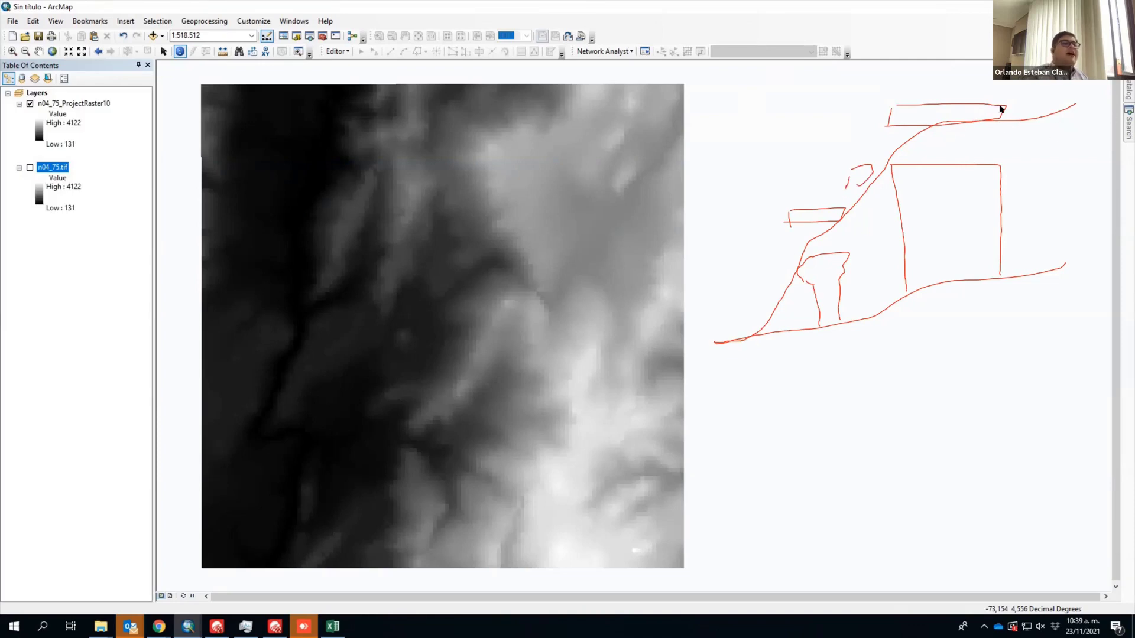
{"action": "left_click_drag", "start_coordinate": [1043, 87], "coordinate": [1084, 90]}
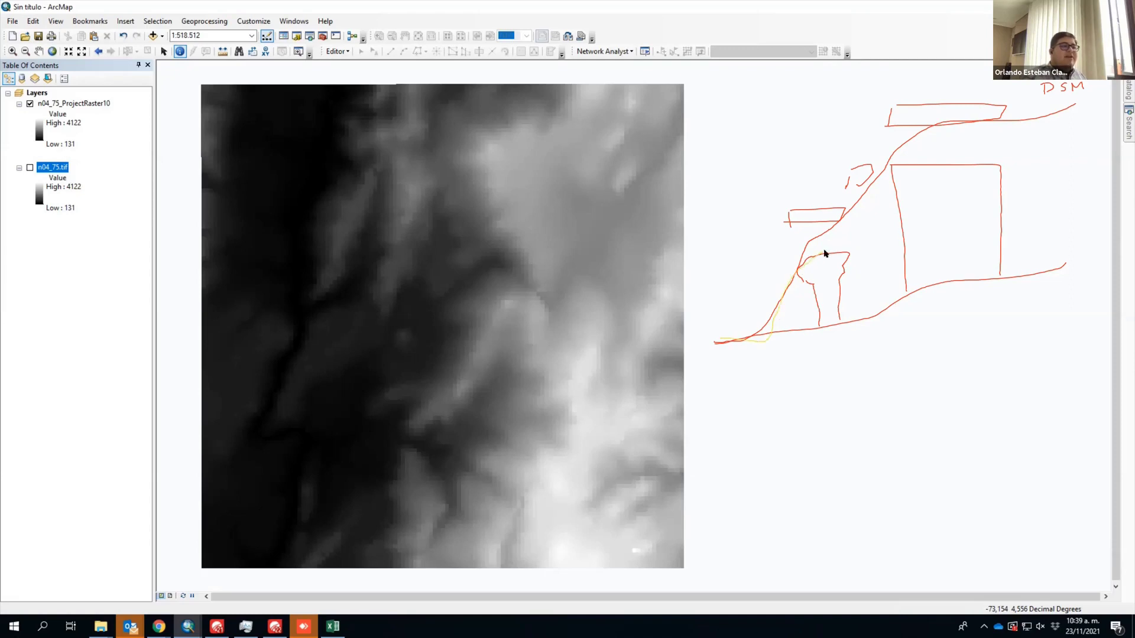
Step: Sketch a yellow line crossing the building and label it DEM, and trace a blue line along the ground profile
{"action": "mouse_move", "coordinate": [950, 228]}
{"action": "left_mouse_down"}
{"action": "mouse_move", "coordinate": [1109, 199]}
{"action": "mouse_move", "coordinate": [1058, 202]}
{"action": "mouse_move", "coordinate": [1089, 180]}
{"action": "mouse_move", "coordinate": [1087, 191]}
{"action": "mouse_move", "coordinate": [1103, 190]}
{"action": "left_mouse_up"}
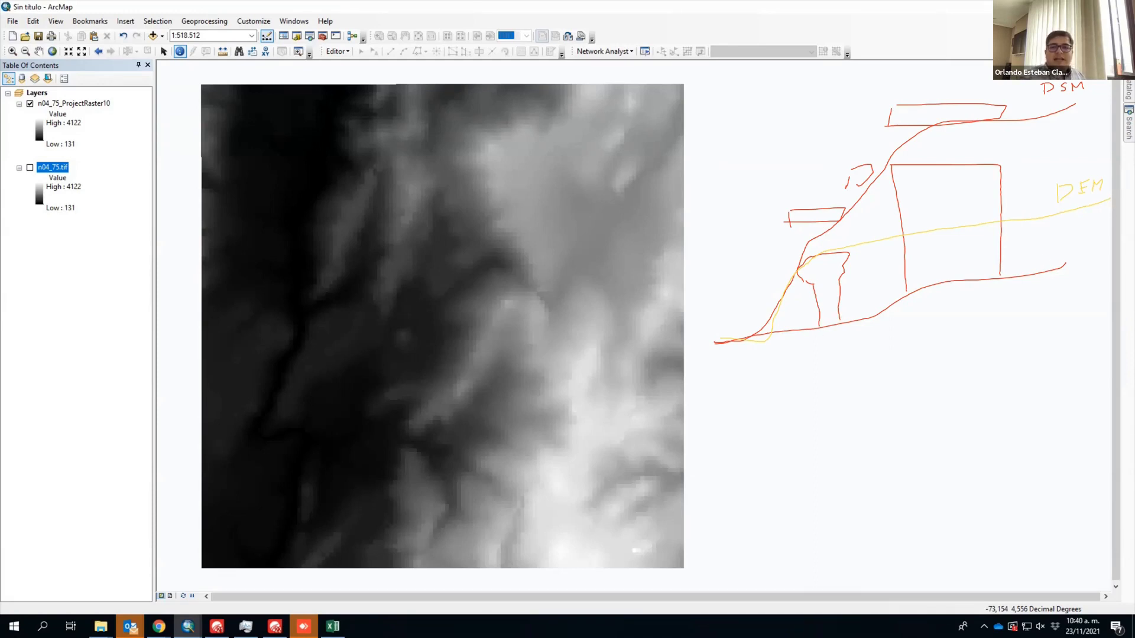
{"action": "mouse_move", "coordinate": [740, 336]}
{"action": "left_mouse_down"}
{"action": "mouse_move", "coordinate": [831, 327]}
{"action": "mouse_move", "coordinate": [981, 264]}
{"action": "mouse_move", "coordinate": [1073, 255]}
{"action": "left_mouse_up"}
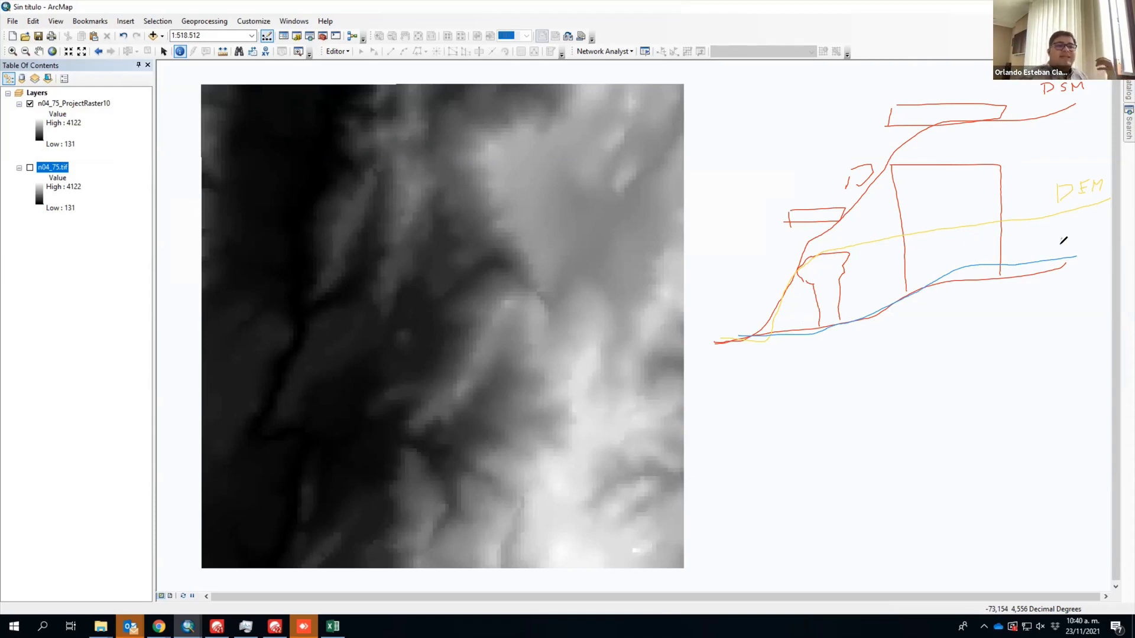
Step: Label the blue ground line DTM in the terrain sketch
{"action": "mouse_move", "coordinate": [1059, 240]}
{"action": "left_mouse_down"}
{"action": "mouse_move", "coordinate": [1069, 241]}
{"action": "mouse_move", "coordinate": [1053, 250]}
{"action": "mouse_move", "coordinate": [1086, 243]}
{"action": "left_mouse_up"}
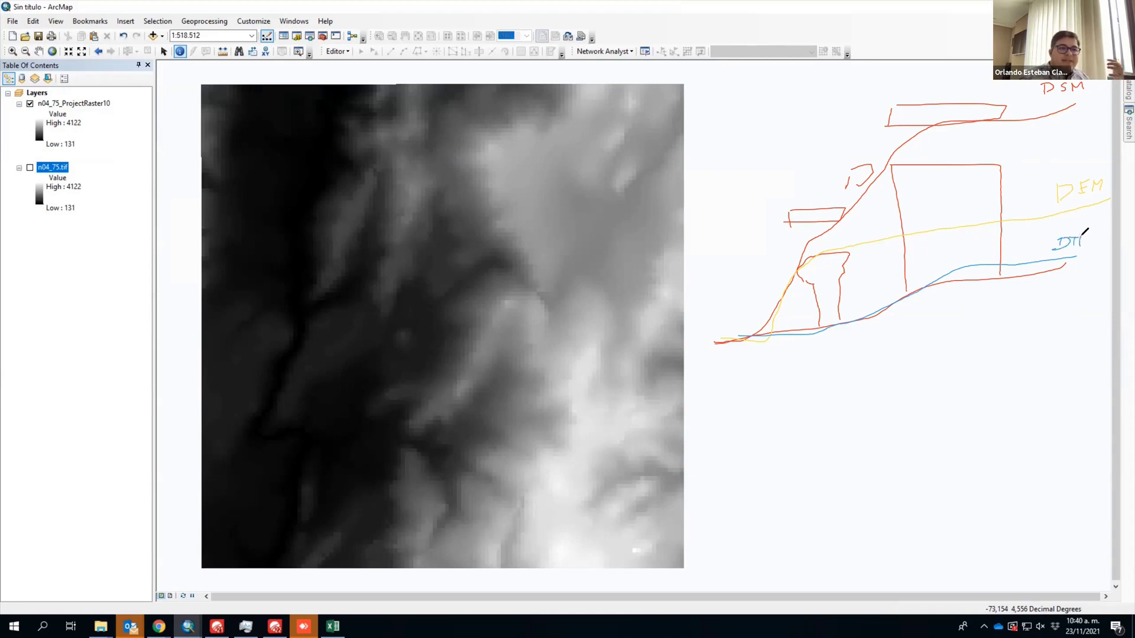
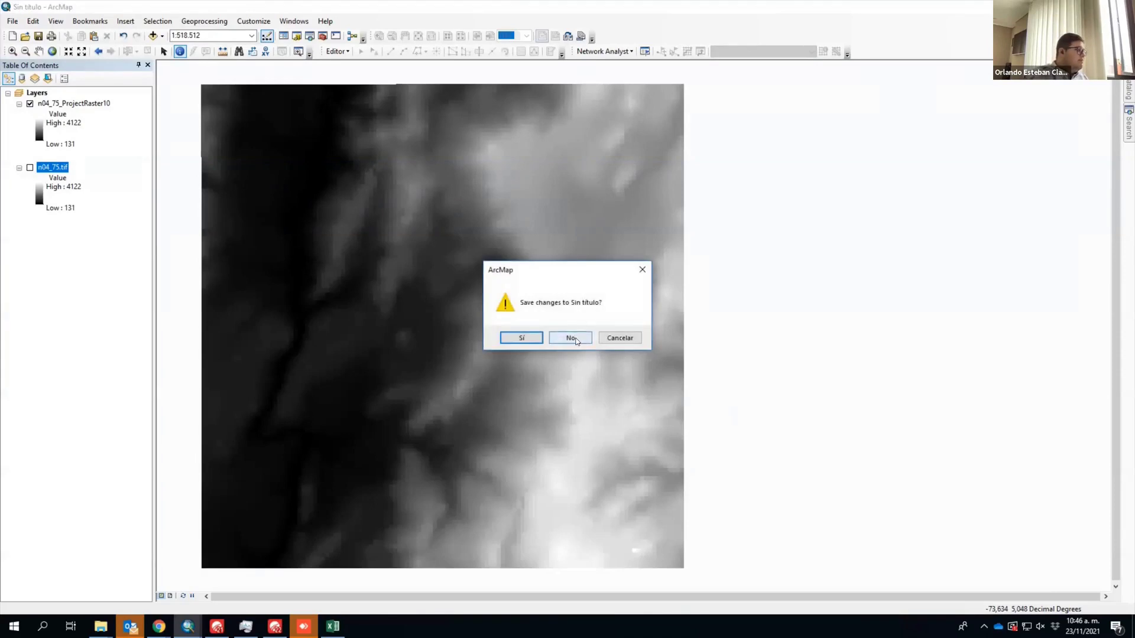
Step: Close the current map without saving and start a new blank map document, dismissing the getting-started dialog
{"action": "left_click", "coordinate": [333, 627]}
{"action": "left_click", "coordinate": [180, 629]}
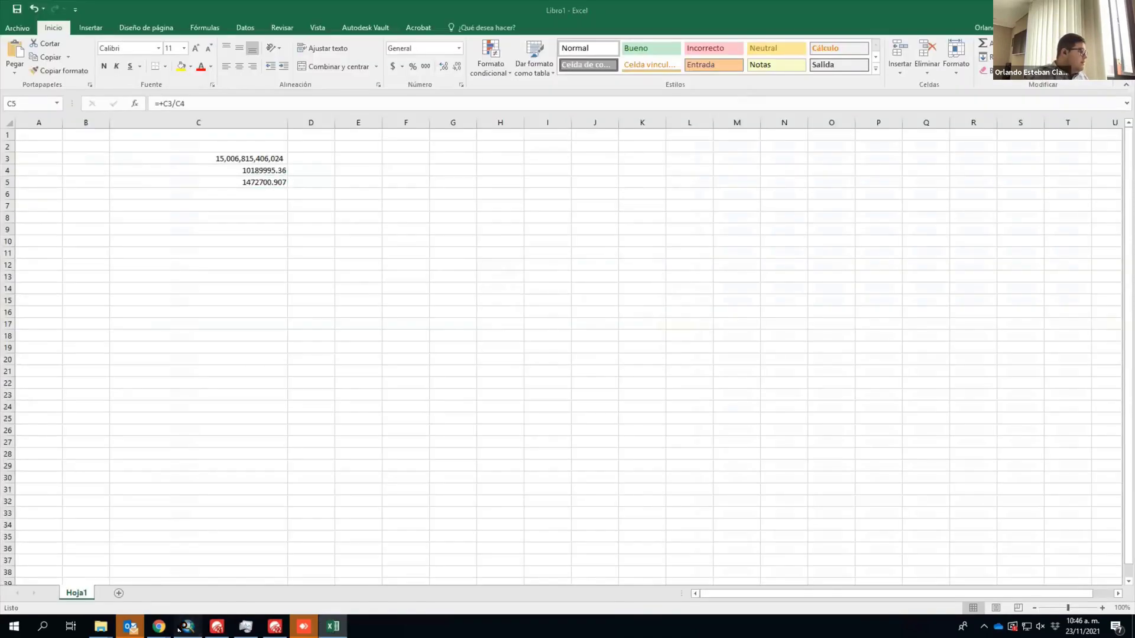
{"action": "right_click", "coordinate": [182, 627]}
{"action": "left_click", "coordinate": [179, 561]}
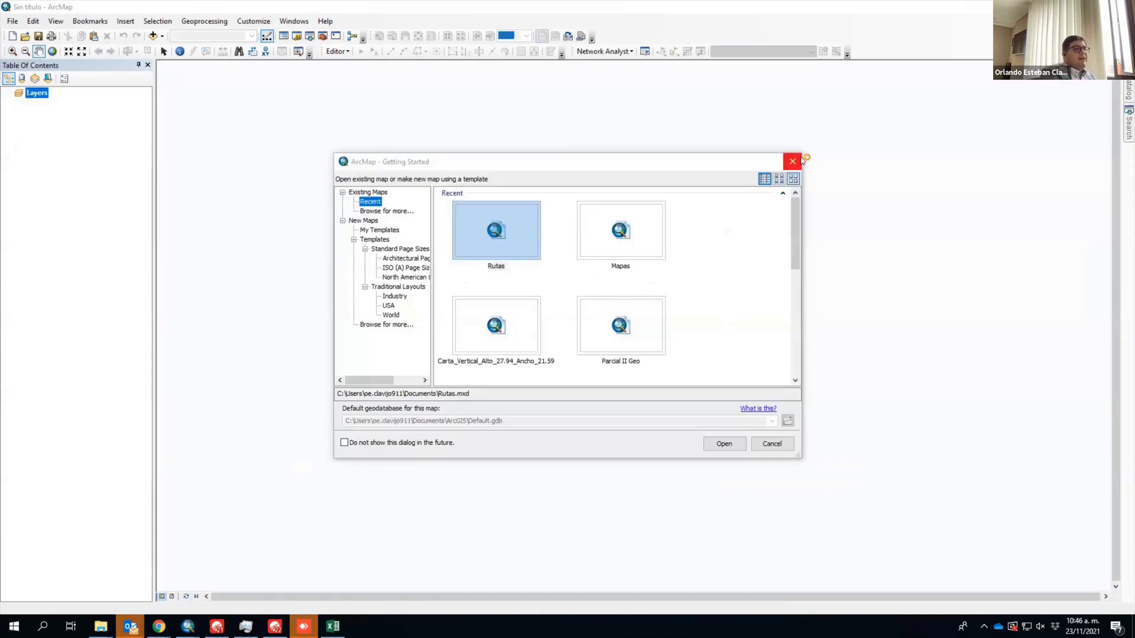
{"action": "left_click", "coordinate": [794, 160]}
Step: Add the DTM_BOG.tif raster from the Clase Raster folder to the map
{"action": "left_click", "coordinate": [154, 35]}
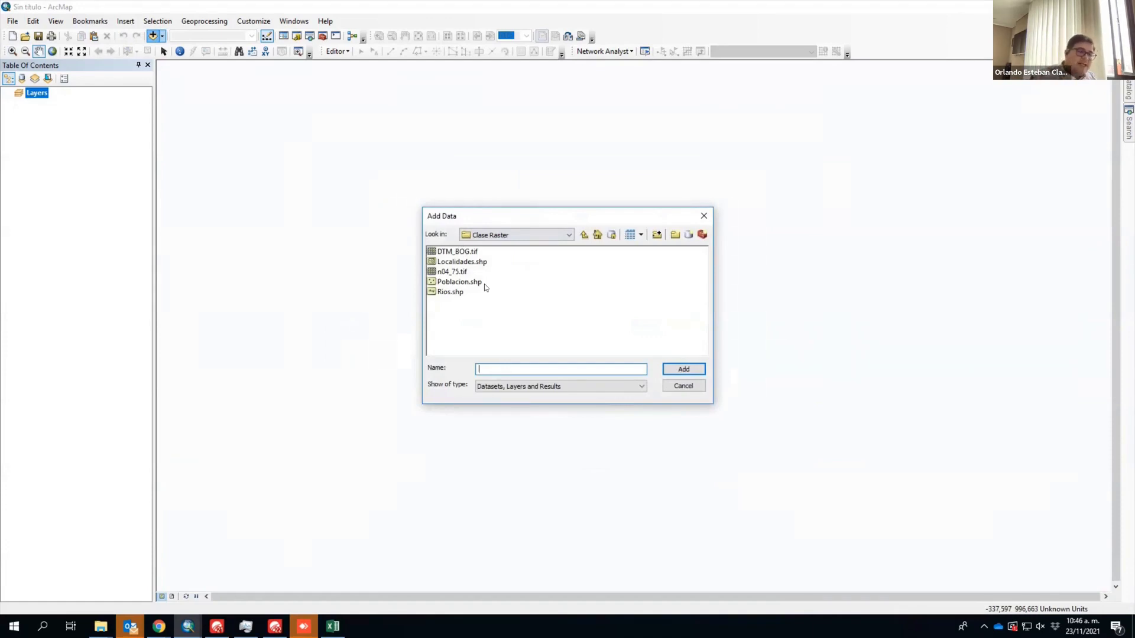
{"action": "left_click", "coordinate": [466, 254]}
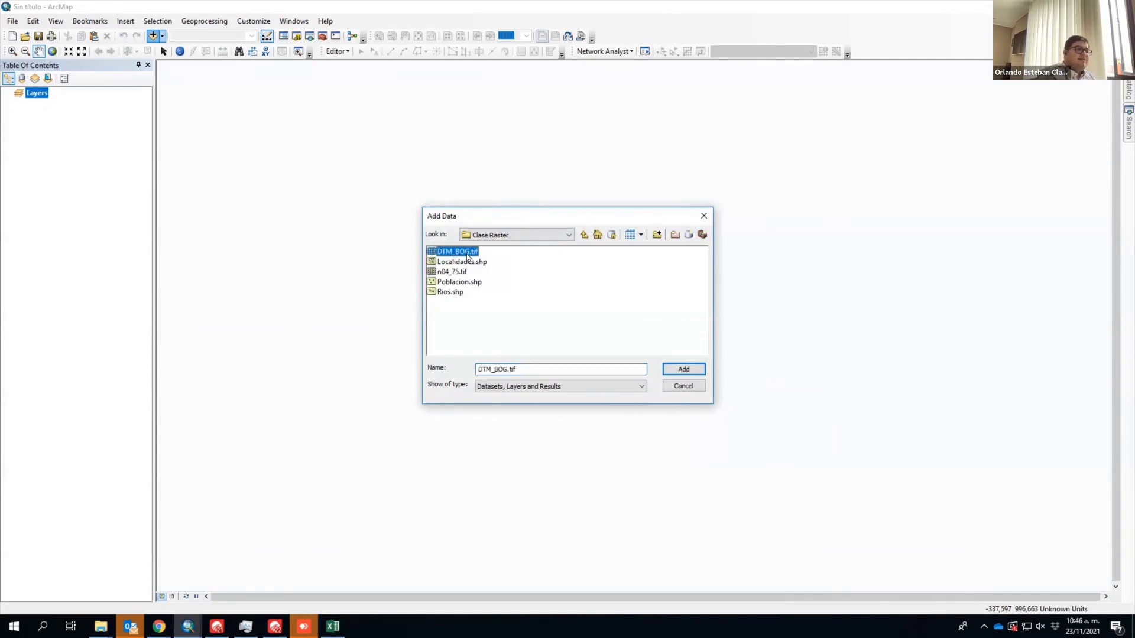
{"action": "double_click", "coordinate": [466, 253]}
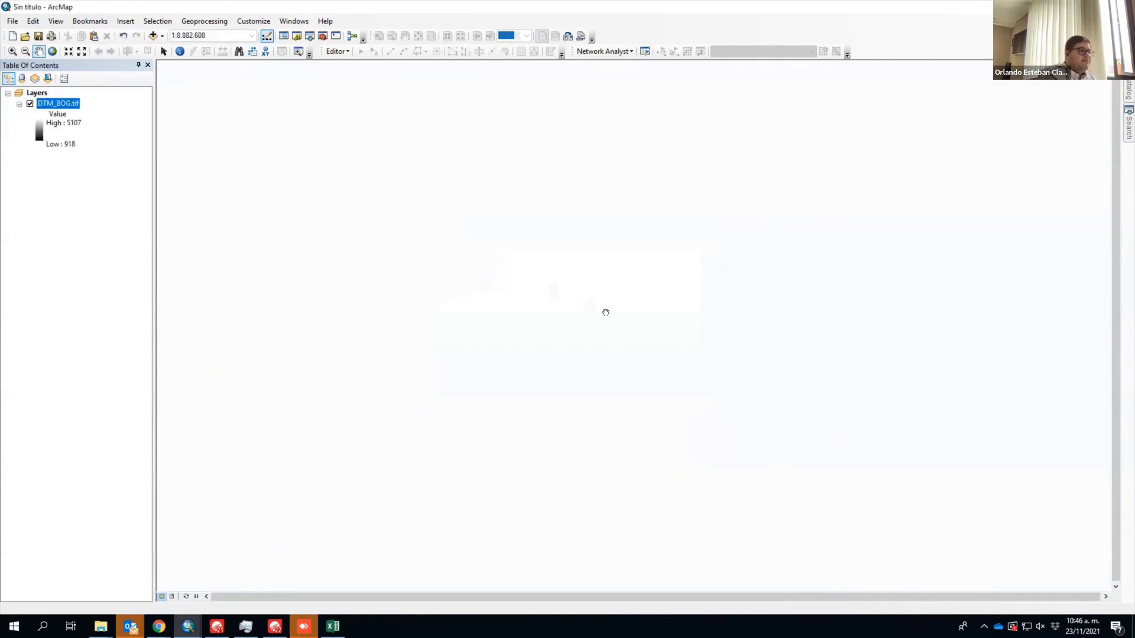
{"action": "left_click", "coordinate": [11, 51]}
{"action": "left_click_drag", "start_coordinate": [596, 305], "coordinate": [635, 343]}
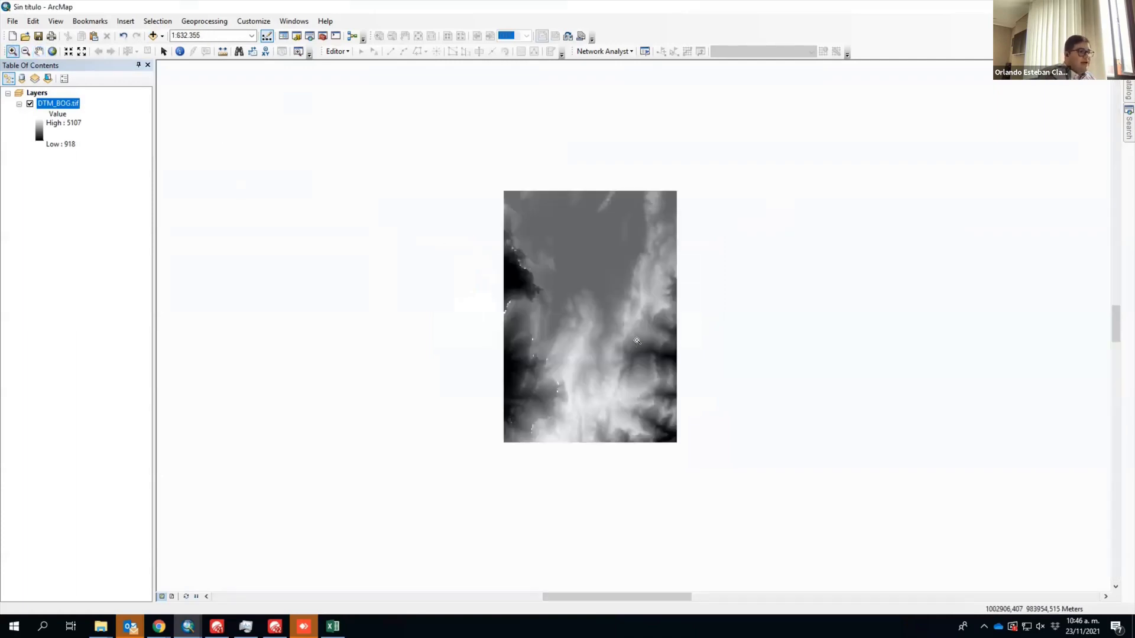
{"action": "left_click_drag", "start_coordinate": [457, 146], "coordinate": [729, 465]}
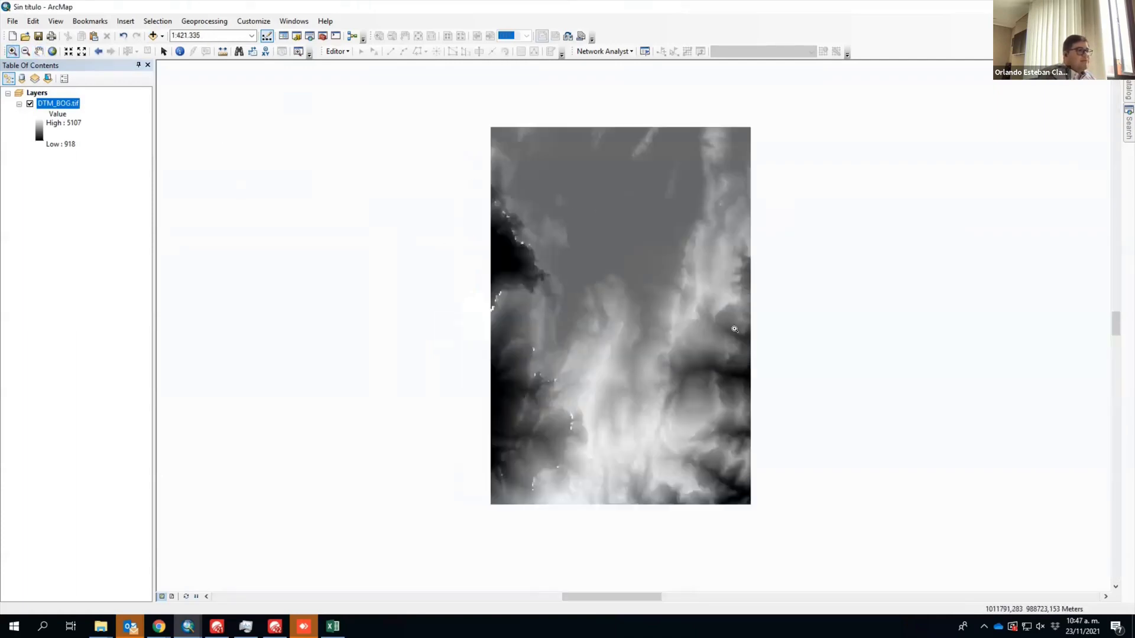
Step: Search the geoprocessing tools for "slope" and close the search
{"action": "left_click", "coordinate": [1125, 129]}
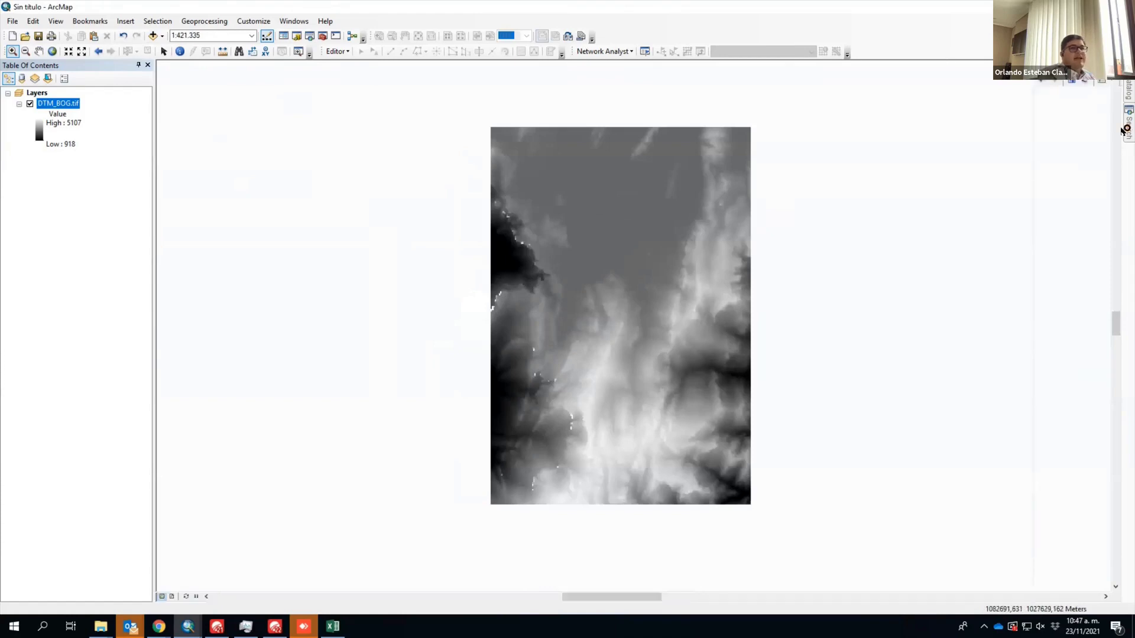
{"action": "type", "text": "slope"}
{"action": "key", "text": "Return"}
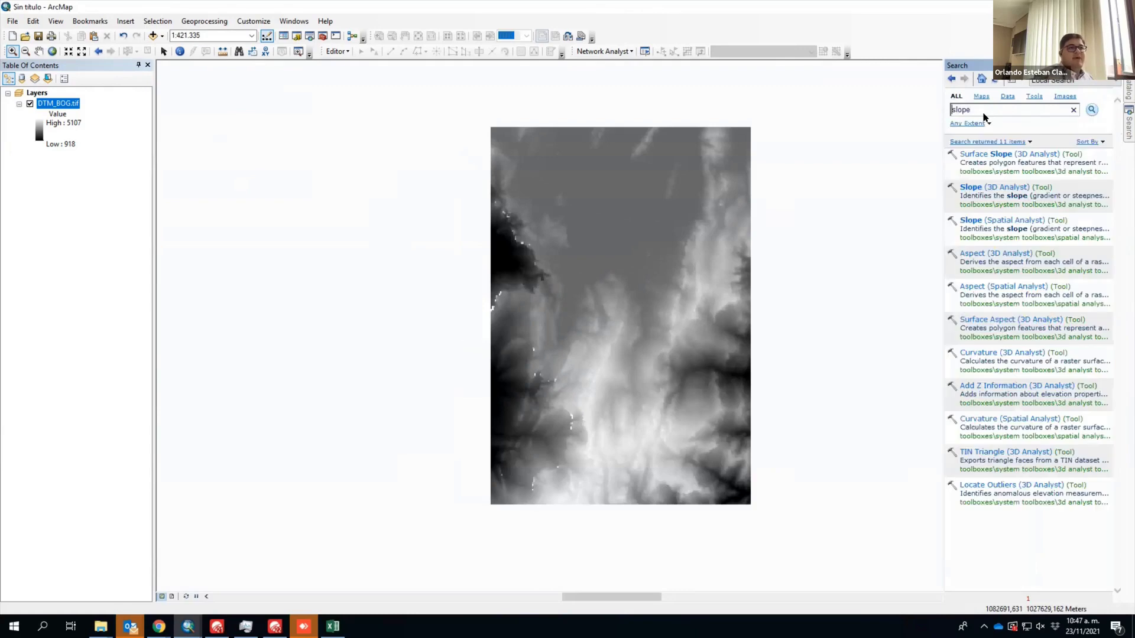
{"action": "left_click", "coordinate": [1116, 65]}
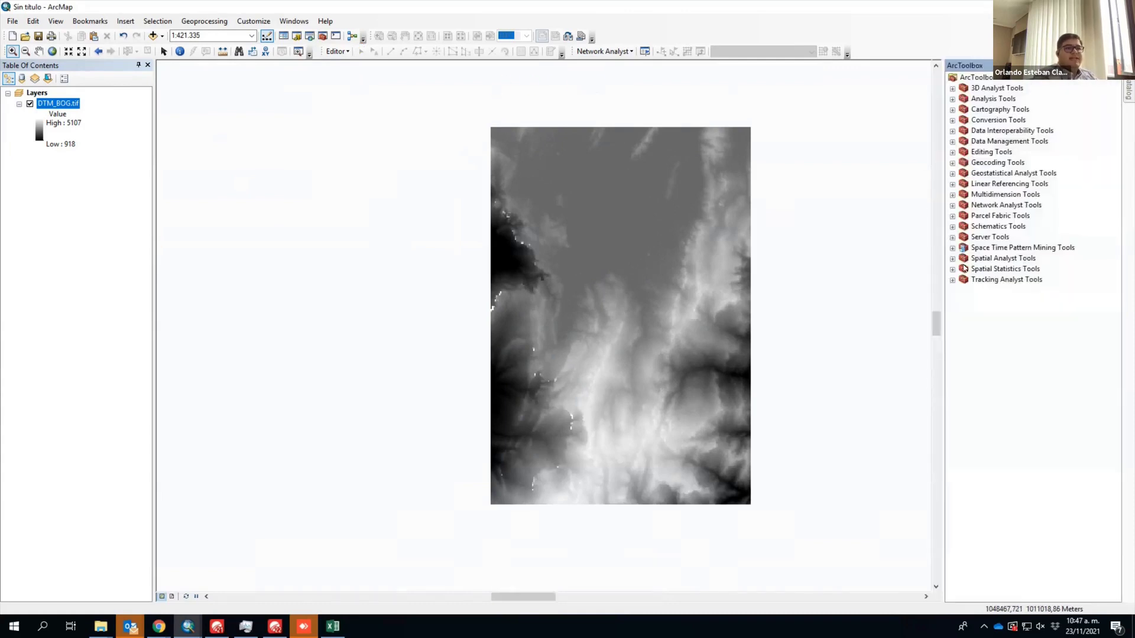
Step: Run the Spatial Analyst Slope surface tool on DTM_BOG.tif with DEGREE output, PLANAR method and the default output raster
{"action": "left_click", "coordinate": [952, 259]}
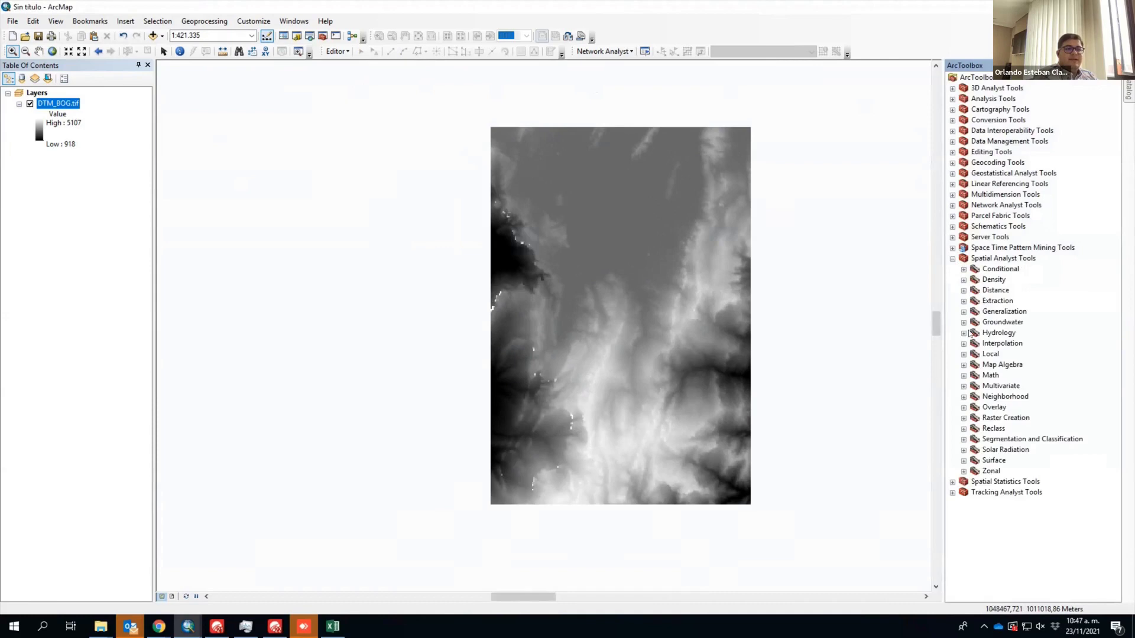
{"action": "left_click", "coordinate": [964, 461]}
{"action": "left_click", "coordinate": [1001, 557]}
{"action": "double_click", "coordinate": [1001, 556]}
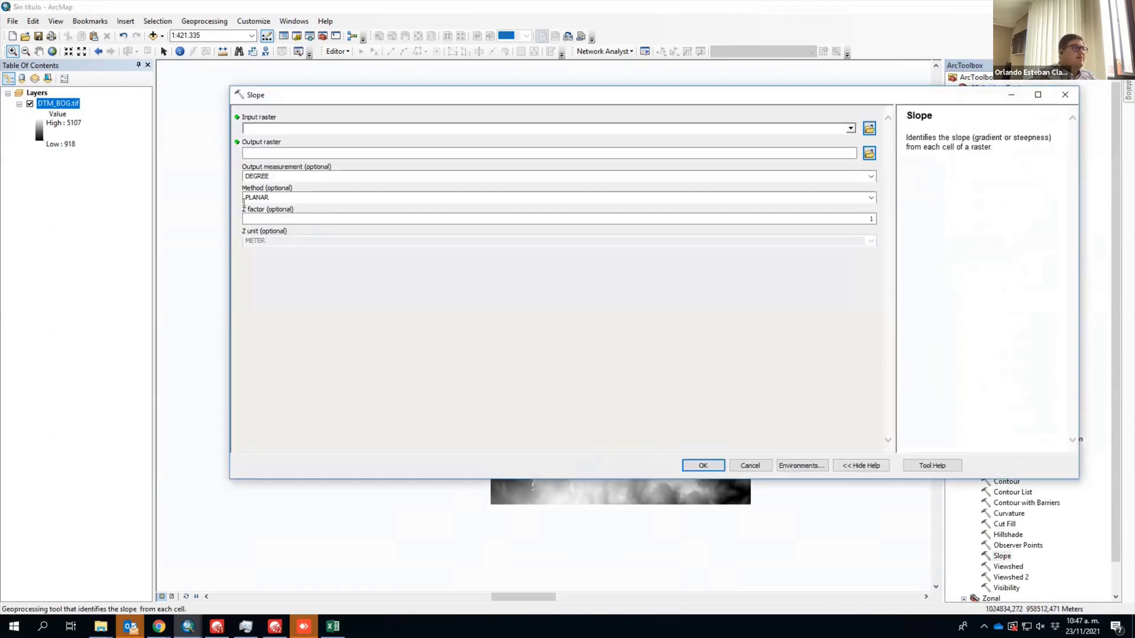
{"action": "left_click_drag", "start_coordinate": [62, 103], "coordinate": [290, 129]}
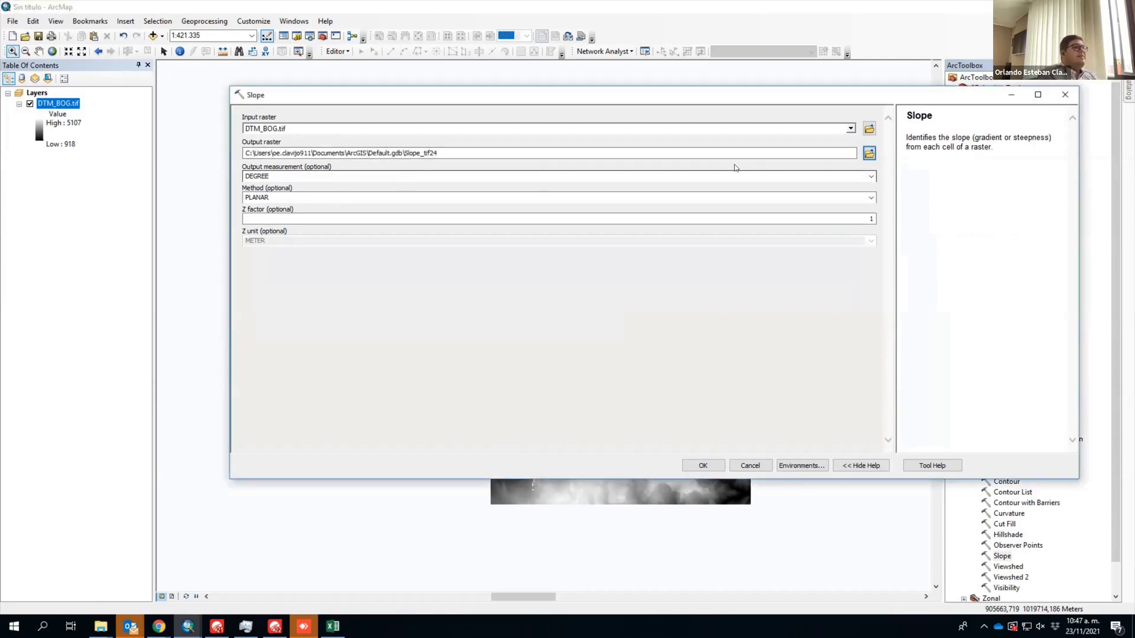
{"action": "left_click", "coordinate": [871, 176]}
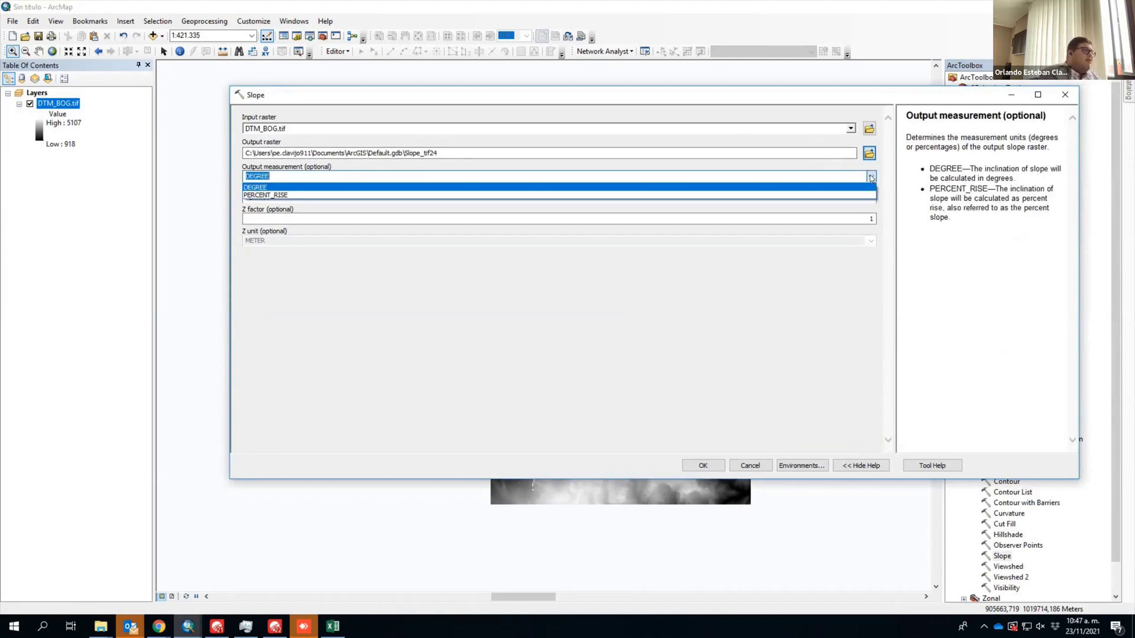
{"action": "left_click", "coordinate": [871, 178]}
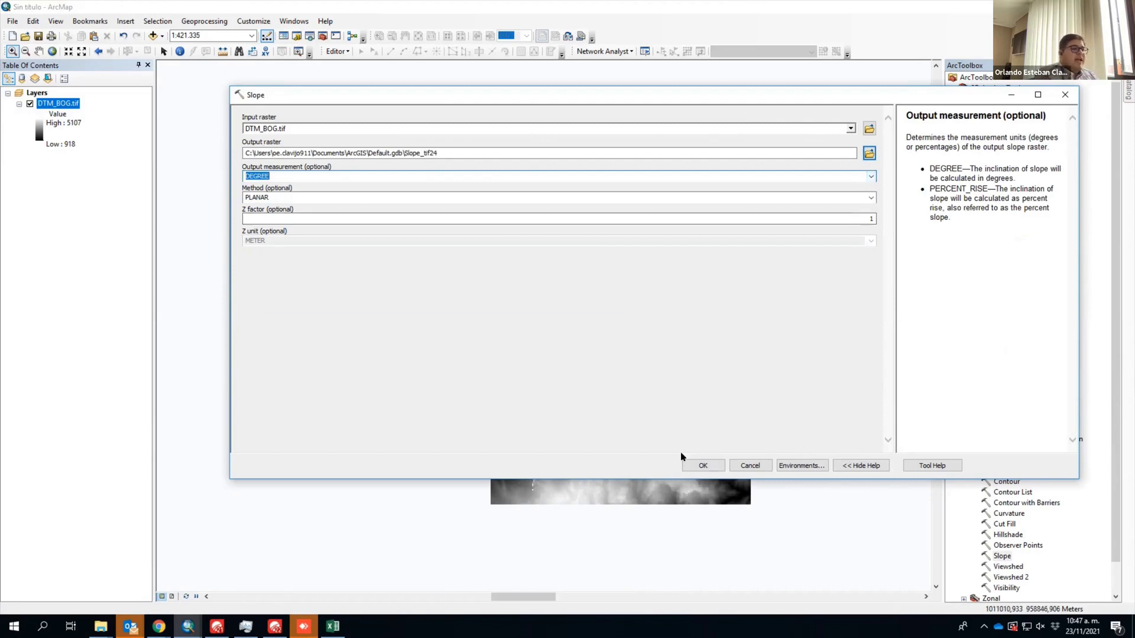
{"action": "left_click", "coordinate": [700, 466]}
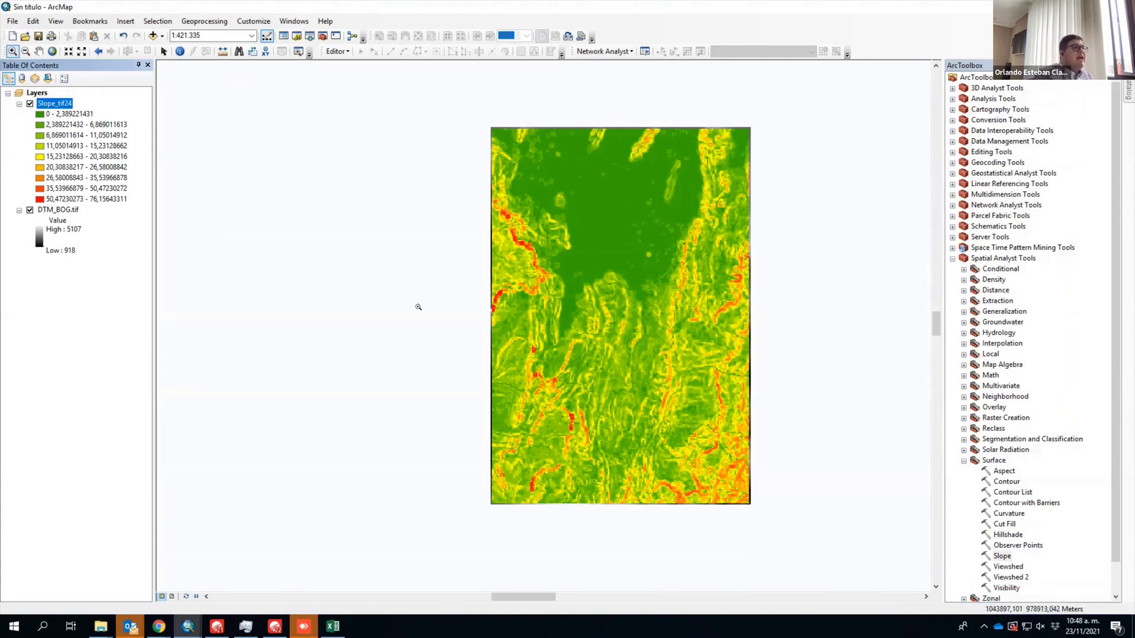
Step: Sketch small red boxes over neighbouring cells across the grey border at the slope raster's upper-right edge
{"action": "left_click_drag", "start_coordinate": [730, 117], "coordinate": [775, 180]}
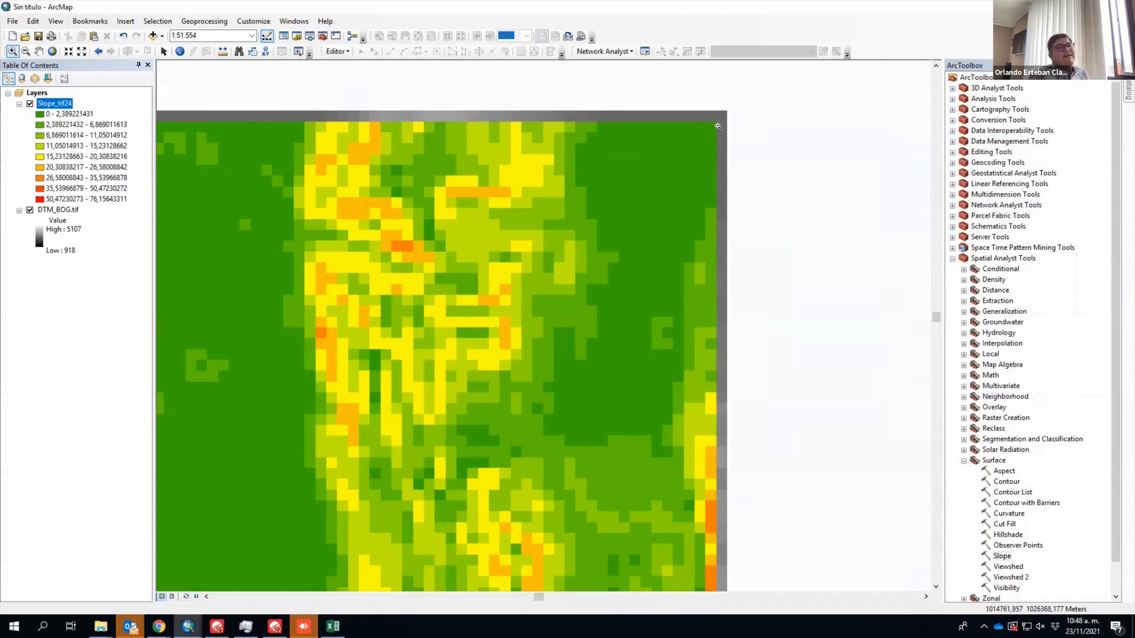
{"action": "left_click_drag", "start_coordinate": [703, 151], "coordinate": [765, 175]}
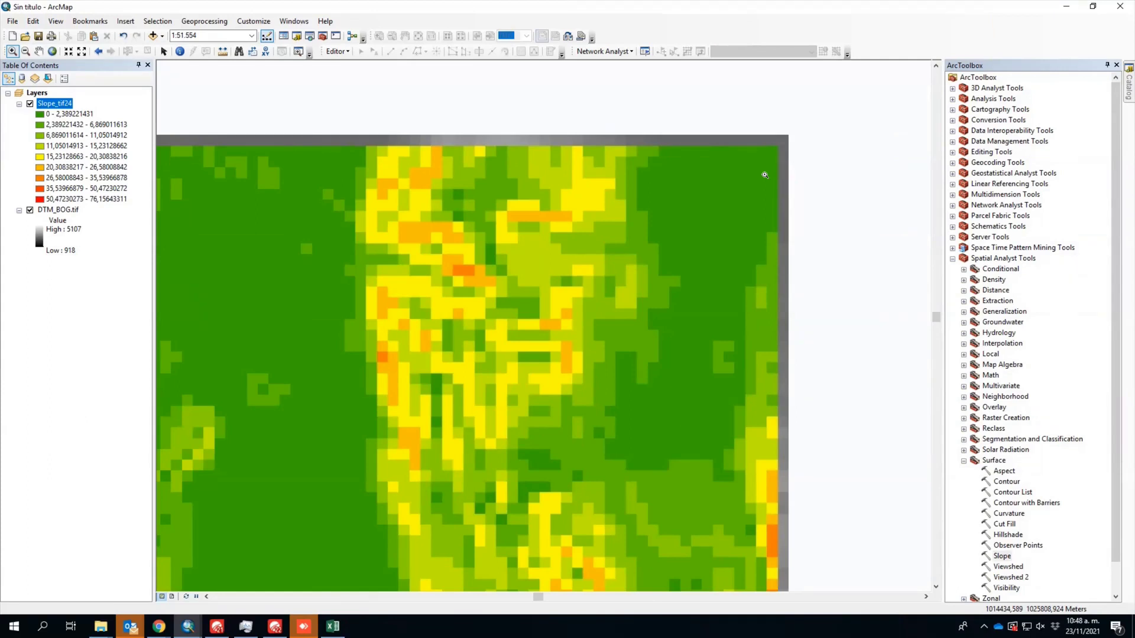
{"action": "mouse_move", "coordinate": [759, 4]}
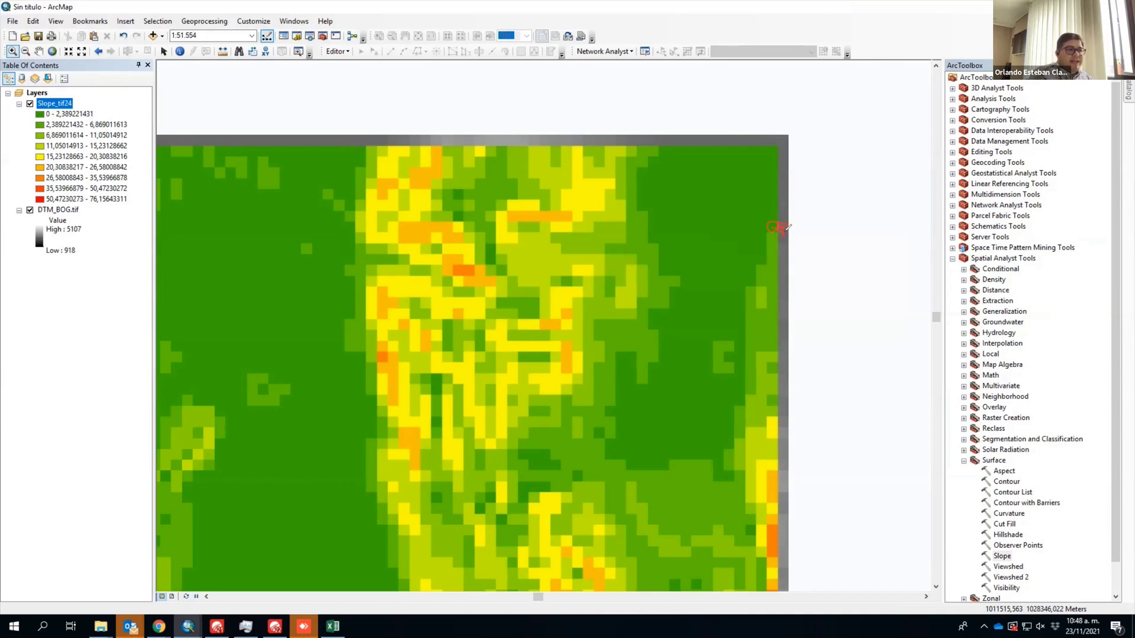
{"action": "mouse_move", "coordinate": [792, 221]}
{"action": "left_mouse_down"}
{"action": "mouse_move", "coordinate": [797, 230]}
{"action": "mouse_move", "coordinate": [801, 220]}
{"action": "left_mouse_up"}
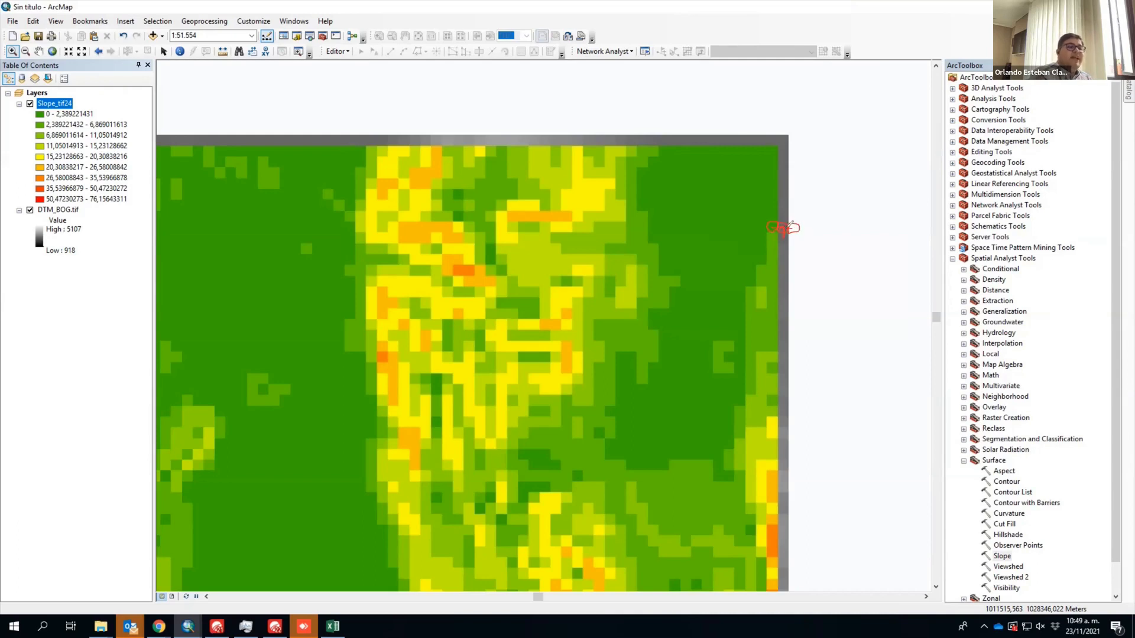